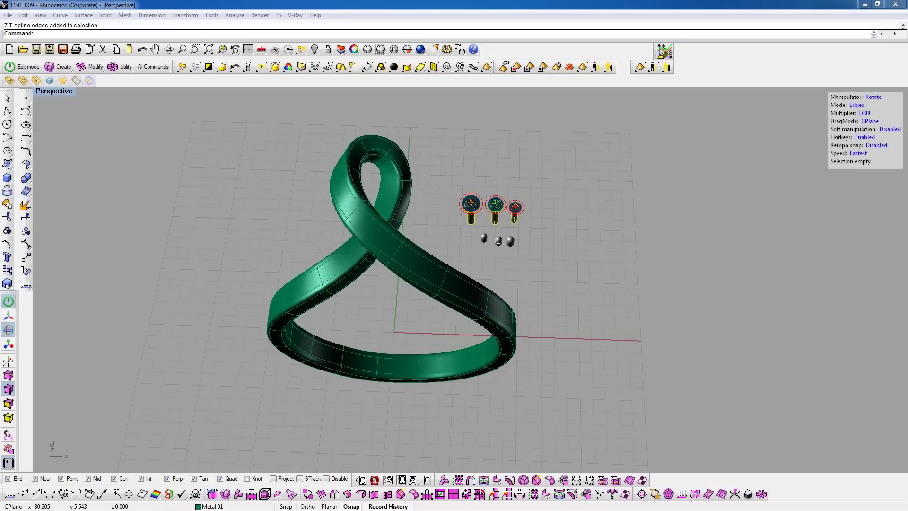
# - Orbit the Perspective view to a low side angle and bring up the pearl ring reference photo
pyautogui.moveTo(505, 382)
pyautogui.mouseDown(button='right')
pyautogui.moveTo(283, 276)
pyautogui.moveTo(468, 328)
pyautogui.moveTo(467, 378)
pyautogui.mouseUp(button='right')
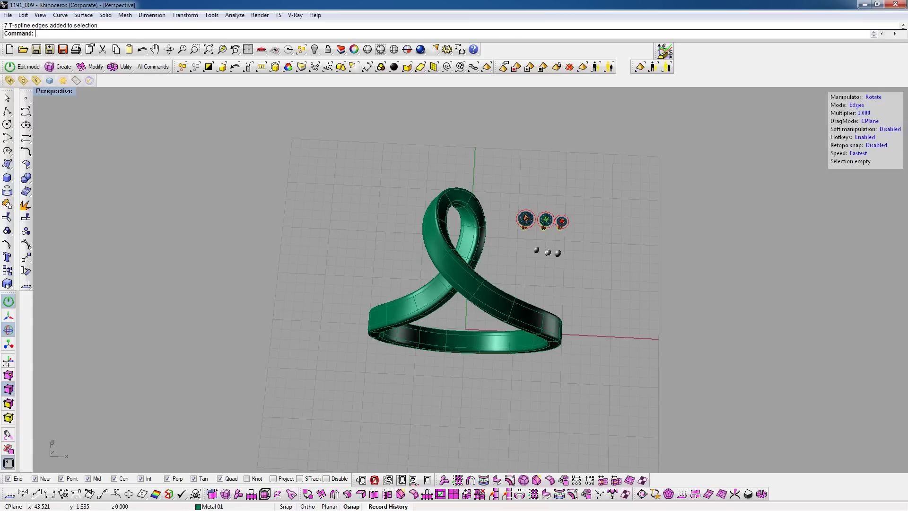
pyautogui.hotkey('alt', 'Tab')
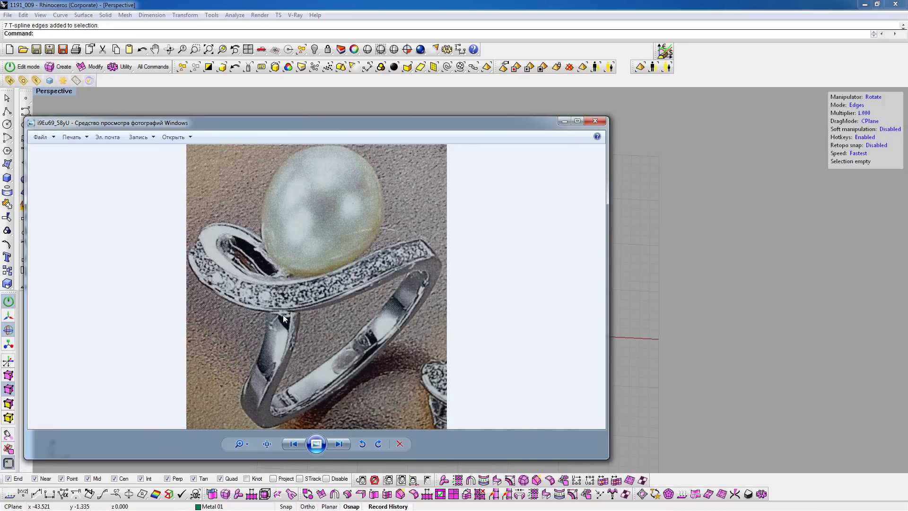
# - Close the reference photo and orbit around the green twisted ring band
pyautogui.click(592, 123)
pyautogui.moveTo(325, 334)
pyautogui.mouseDown(button='right')
pyautogui.moveTo(296, 260)
pyautogui.moveTo(422, 264)
pyautogui.moveTo(450, 340)
pyautogui.moveTo(628, 265)
pyautogui.moveTo(526, 294)
pyautogui.moveTo(297, 324)
pyautogui.moveTo(335, 339)
pyautogui.mouseUp(button='right')
# - Select seven T-spline faces forming a continuous strip along the band's top
pyautogui.scroll(3, 473, 299)
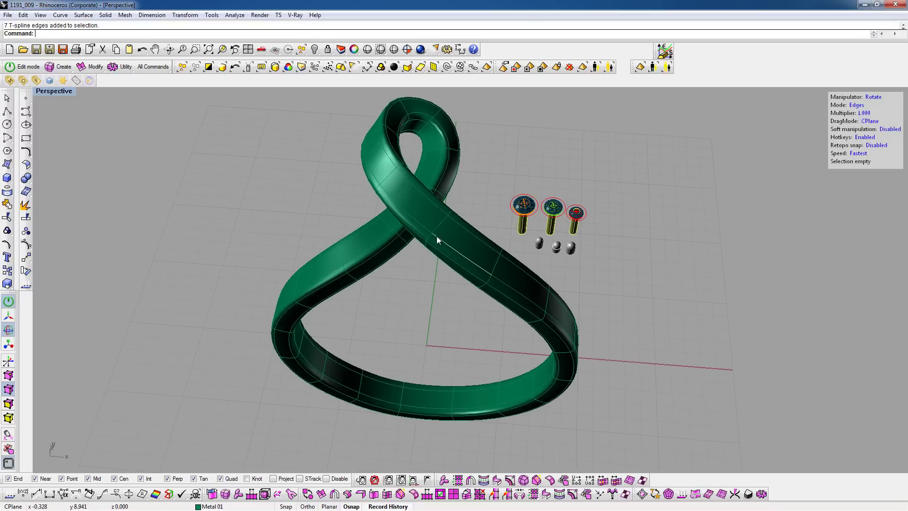
pyautogui.moveTo(407, 298)
pyautogui.mouseDown(button='right')
pyautogui.moveTo(385, 277)
pyautogui.moveTo(410, 274)
pyautogui.moveTo(406, 307)
pyautogui.moveTo(533, 278)
pyautogui.moveTo(478, 249)
pyautogui.moveTo(405, 304)
pyautogui.moveTo(495, 247)
pyautogui.moveTo(405, 257)
pyautogui.moveTo(405, 308)
pyautogui.moveTo(391, 260)
pyautogui.mouseUp(button='right')
pyautogui.moveTo(327, 243)
pyautogui.mouseDown(button='right')
pyautogui.moveTo(419, 206)
pyautogui.moveTo(586, 174)
pyautogui.moveTo(381, 294)
pyautogui.moveTo(405, 279)
pyautogui.moveTo(304, 307)
pyautogui.moveTo(348, 241)
pyautogui.mouseUp(button='right')
pyautogui.scroll(2, 327, 185)
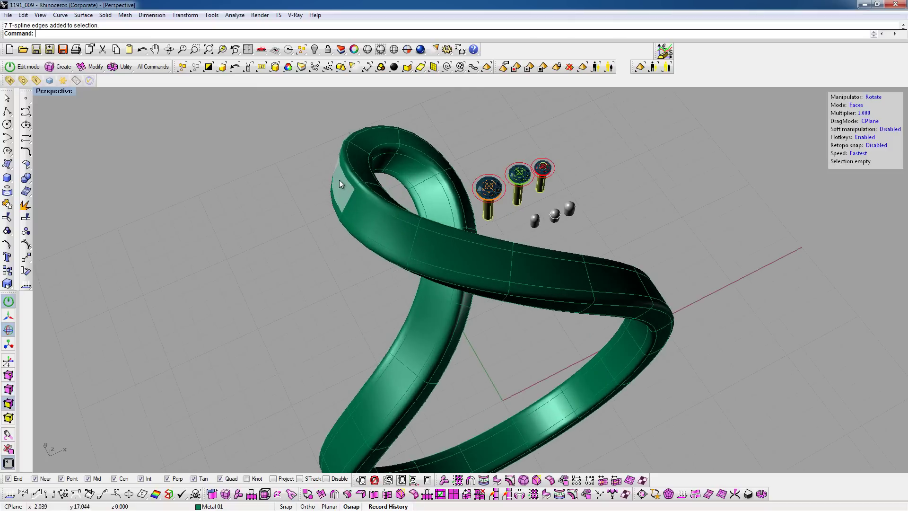
pyautogui.click(339, 179)
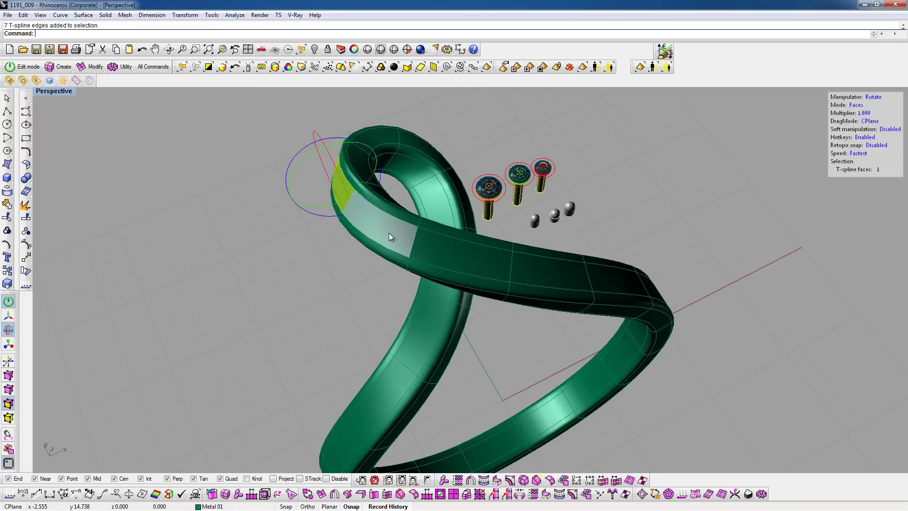
pyautogui.click(551, 264)
pyautogui.keyDown('shift'); pyautogui.click(357, 203); pyautogui.keyUp('shift')
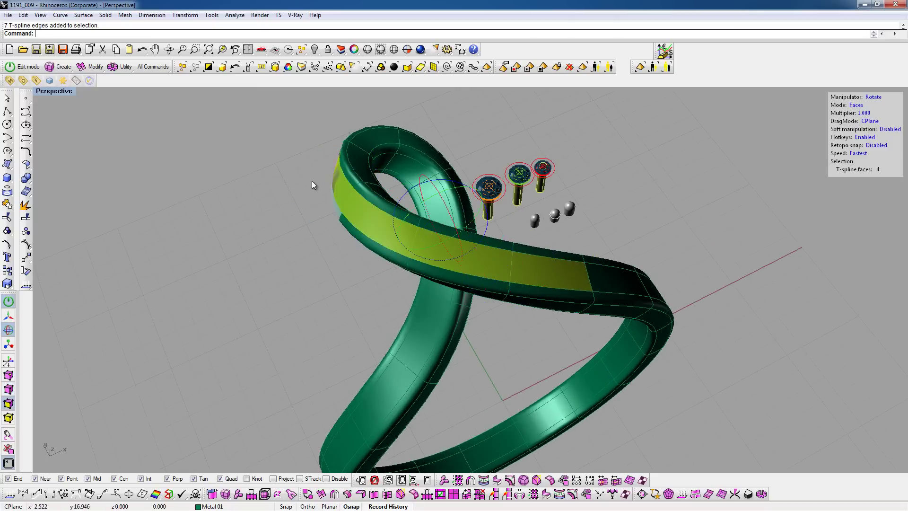
pyautogui.moveTo(314, 185)
pyautogui.mouseDown(button='right')
pyautogui.moveTo(489, 245)
pyautogui.moveTo(510, 311)
pyautogui.mouseUp(button='right')
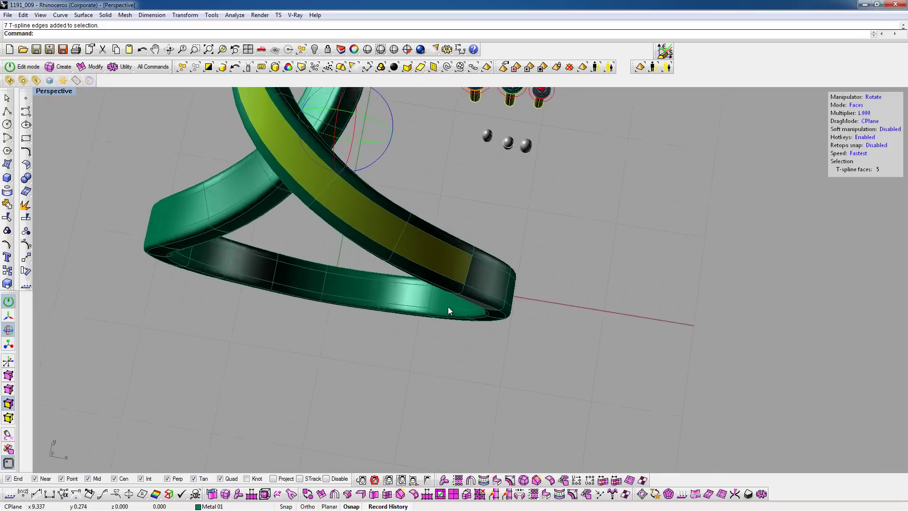
pyautogui.keyDown('shift'); pyautogui.click(510, 311); pyautogui.keyUp('shift')
pyautogui.moveTo(439, 304); pyautogui.dragTo(535, 264, button='right')
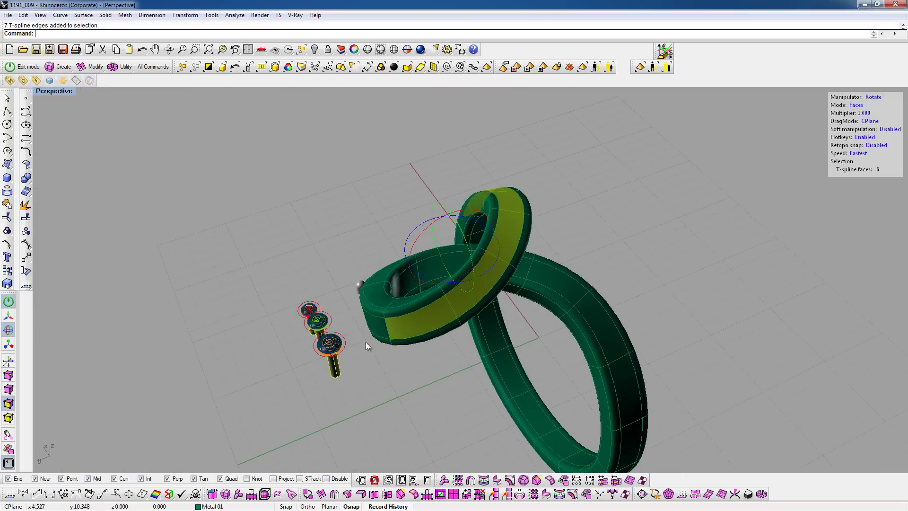
pyautogui.keyDown('shift'); pyautogui.click(376, 326); pyautogui.keyUp('shift')
pyautogui.moveTo(377, 326)
pyautogui.mouseDown(button='right')
pyautogui.moveTo(499, 292)
pyautogui.moveTo(307, 277)
pyautogui.mouseUp(button='right')
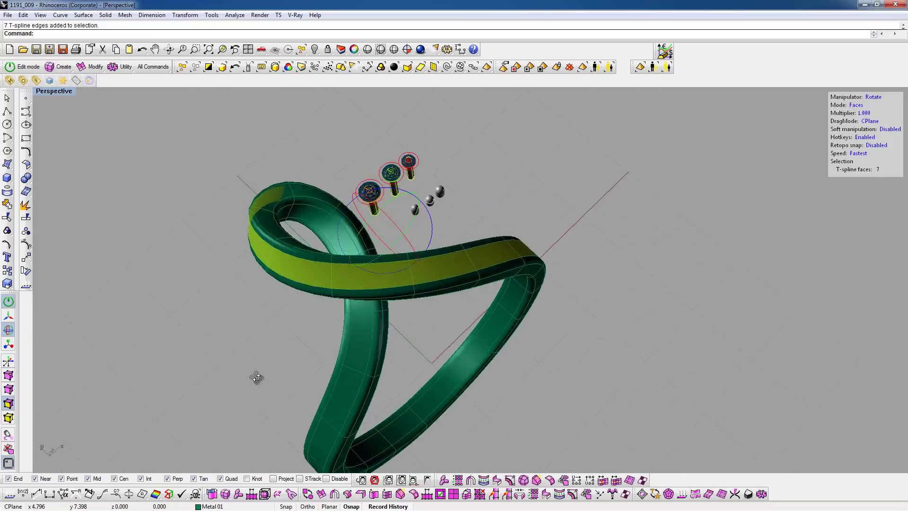
pyautogui.scroll(3, 308, 276)
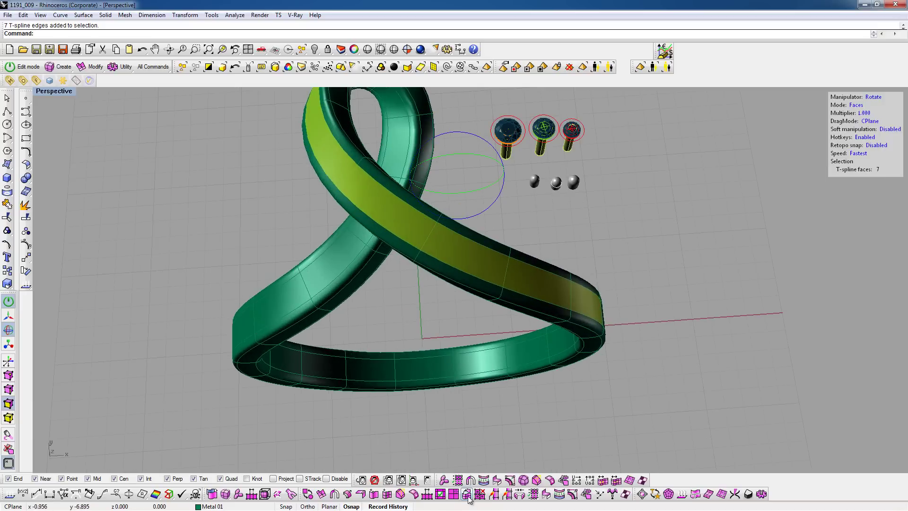
# - Duplicate the selected faces into a separate strip and lock the ring body
pyautogui.click(467, 495)
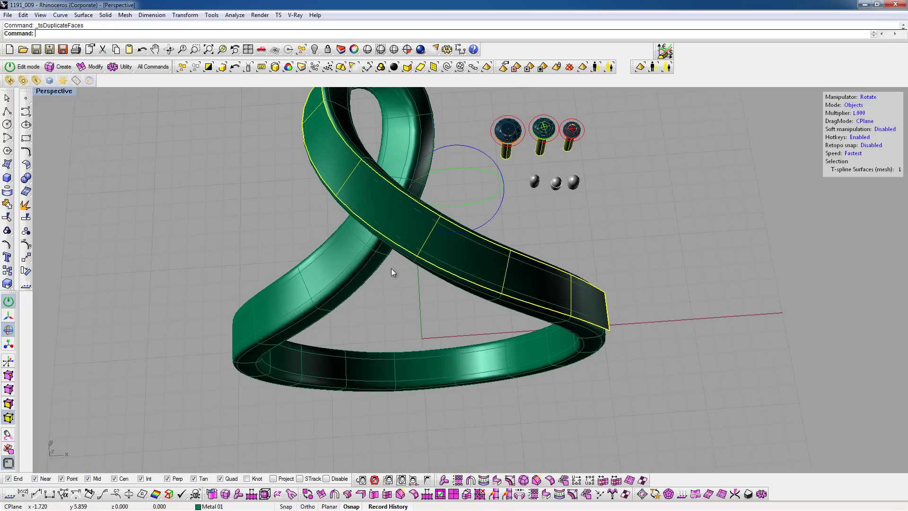
pyautogui.moveTo(390, 268); pyautogui.dragTo(374, 286, button='right')
pyautogui.middleClick(355, 254)
pyautogui.click(348, 247)
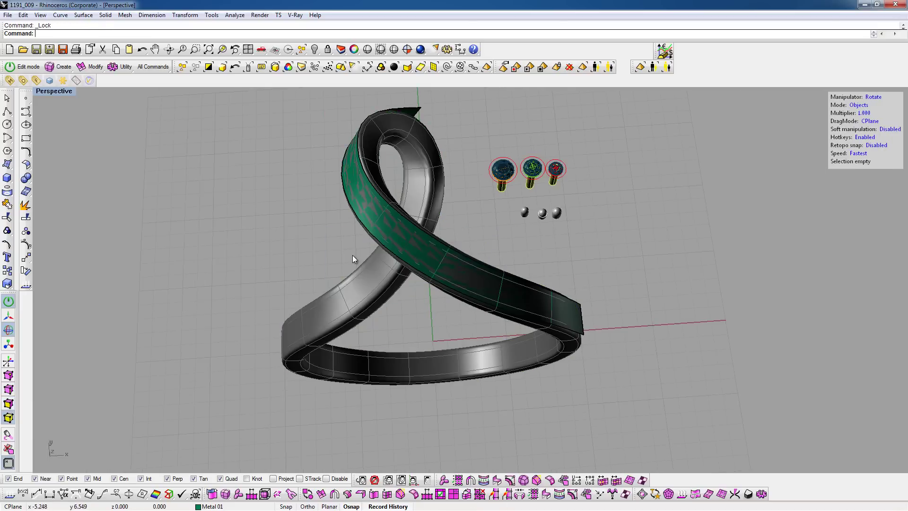
pyautogui.scroll(-3, 353, 255)
pyautogui.moveTo(353, 254)
pyautogui.mouseDown(button='right')
pyautogui.moveTo(540, 238)
pyautogui.moveTo(348, 263)
pyautogui.mouseUp(button='right')
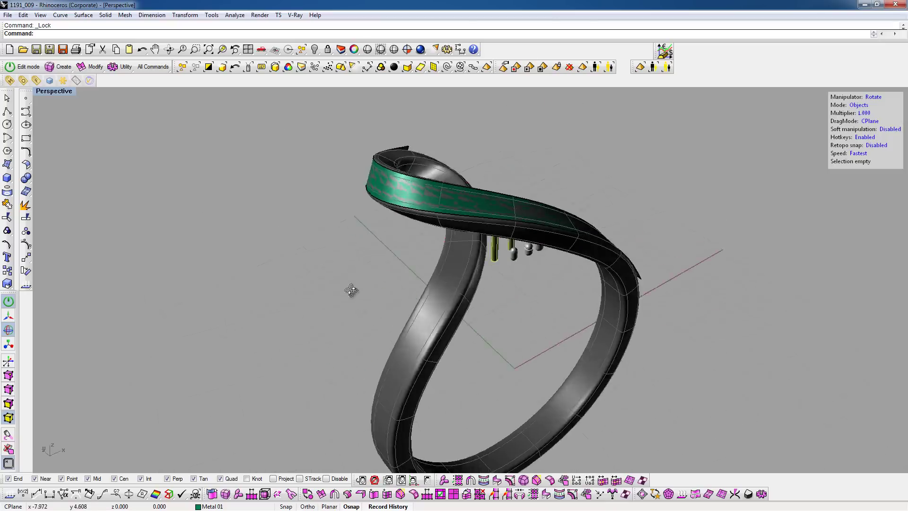
# - Convert the copied strip to an ordinary Rhino surface and show its control points
pyautogui.click(402, 288)
pyautogui.moveTo(402, 288); pyautogui.dragTo(358, 244, button='right')
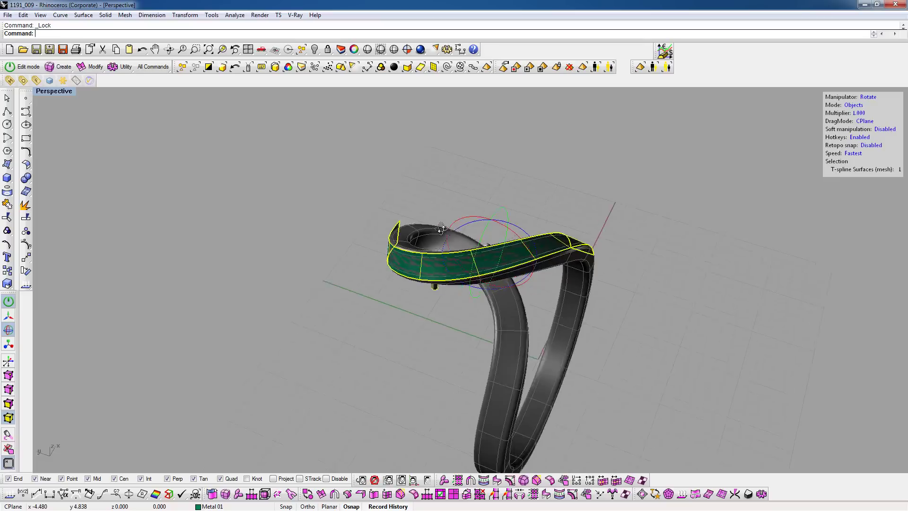
pyautogui.scroll(2, 421, 311)
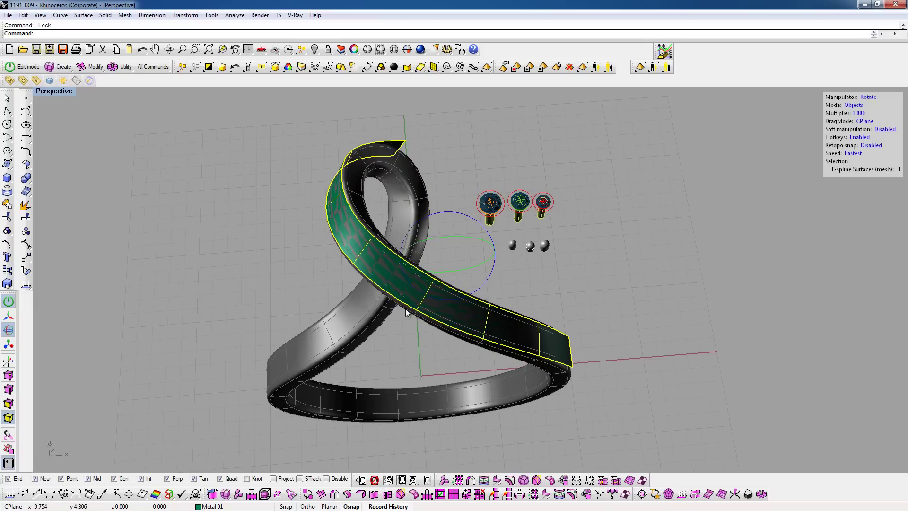
pyautogui.click(212, 494)
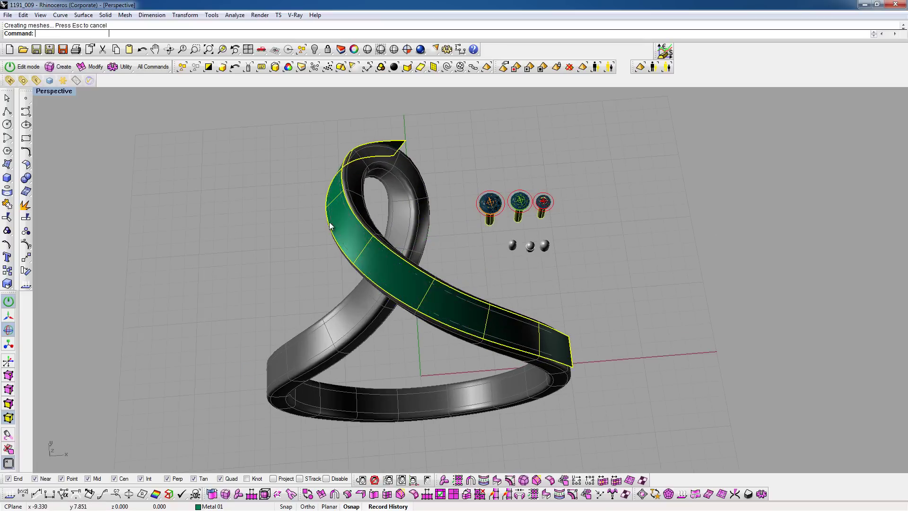
pyautogui.moveTo(360, 264)
pyautogui.mouseDown(button='right')
pyautogui.moveTo(376, 208)
pyautogui.moveTo(413, 209)
pyautogui.moveTo(375, 286)
pyautogui.mouseUp(button='right')
pyautogui.middleClick(375, 189)
pyautogui.click(373, 189)
# - Drag the control points at one end of the strip down using UVN gumball mode
pyautogui.moveTo(364, 256); pyautogui.dragTo(397, 298)
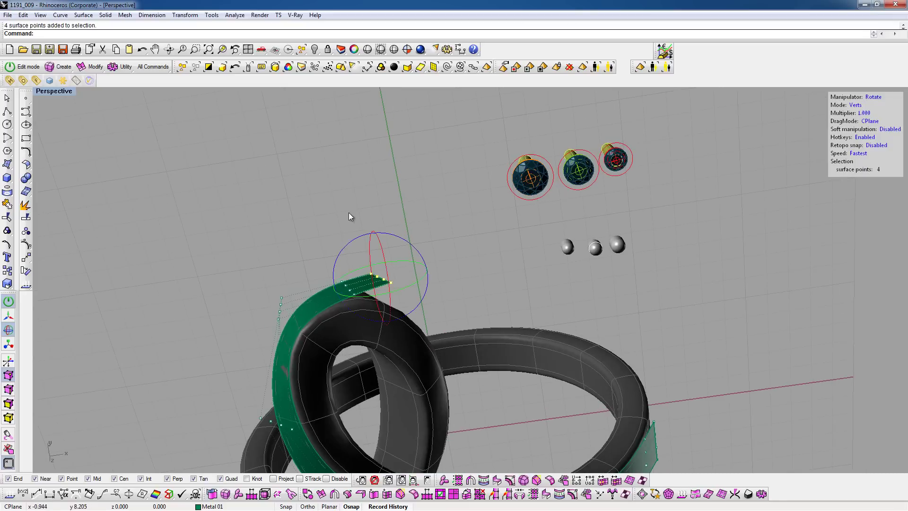
pyautogui.moveTo(348, 218)
pyautogui.mouseDown(button='right')
pyautogui.moveTo(529, 374)
pyautogui.moveTo(422, 242)
pyautogui.moveTo(674, 254)
pyautogui.moveTo(649, 269)
pyautogui.moveTo(476, 254)
pyautogui.mouseUp(button='right')
pyautogui.moveTo(469, 258); pyautogui.dragTo(648, 324)
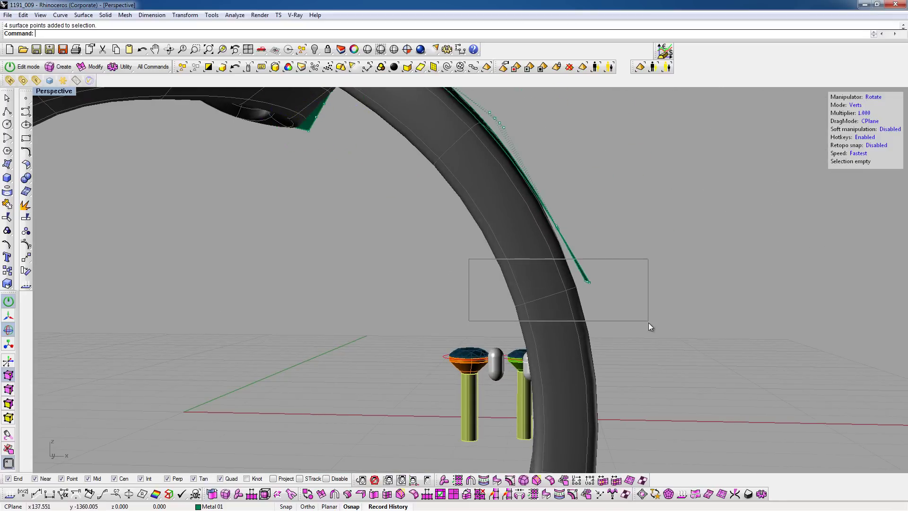
pyautogui.moveTo(648, 324)
pyautogui.mouseDown(button='right')
pyautogui.moveTo(559, 248)
pyautogui.moveTo(555, 265)
pyautogui.mouseUp(button='right')
pyautogui.press('w')
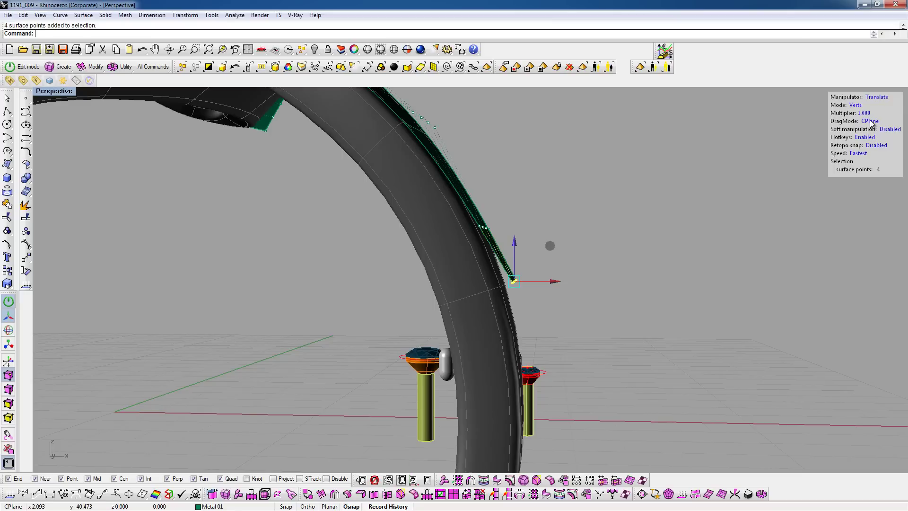
pyautogui.click(869, 122)
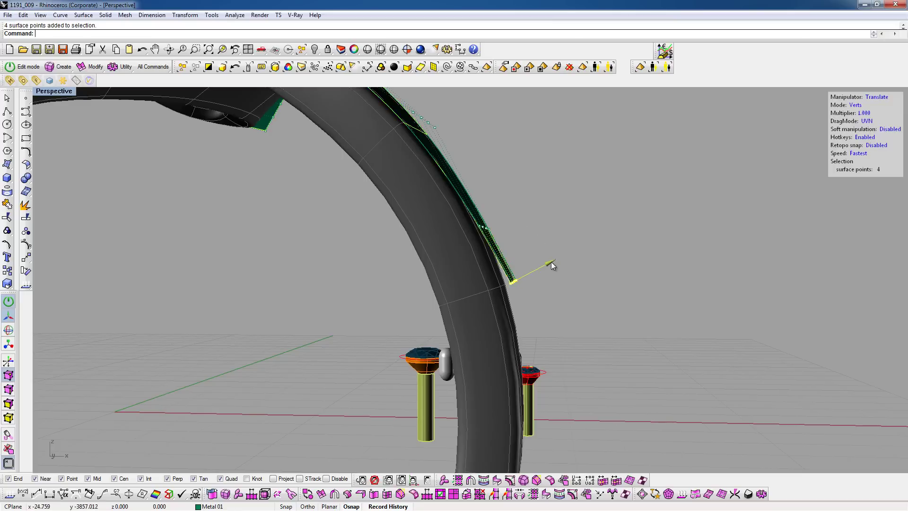
pyautogui.moveTo(551, 262); pyautogui.dragTo(544, 266)
# - Bend four points at the strip's other end toward the band, then clear the selection
pyautogui.moveTo(615, 254)
pyautogui.mouseDown(button='right')
pyautogui.moveTo(411, 266)
pyautogui.moveTo(297, 304)
pyautogui.moveTo(445, 276)
pyautogui.moveTo(415, 309)
pyautogui.moveTo(593, 357)
pyautogui.mouseUp(button='right')
pyautogui.scroll(5, 590, 335)
pyautogui.moveTo(514, 338); pyautogui.dragTo(715, 231)
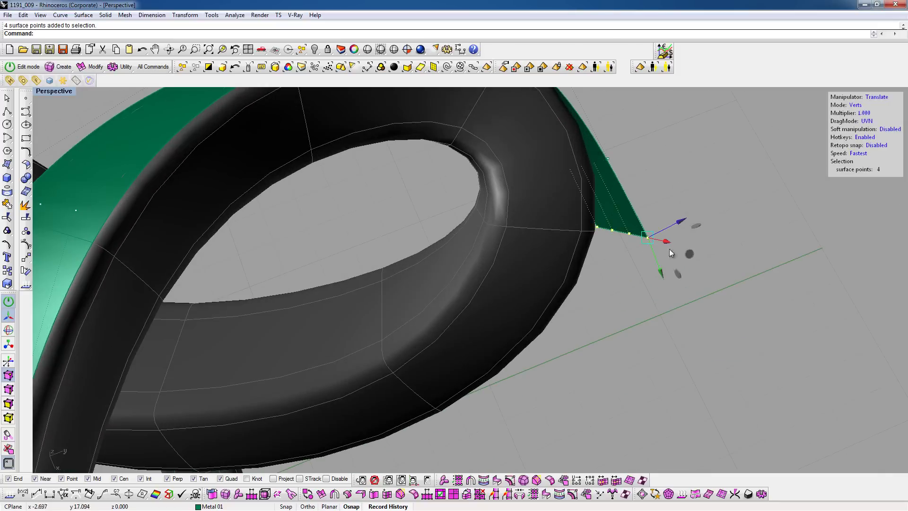
pyautogui.moveTo(668, 248); pyautogui.dragTo(609, 349, button='right')
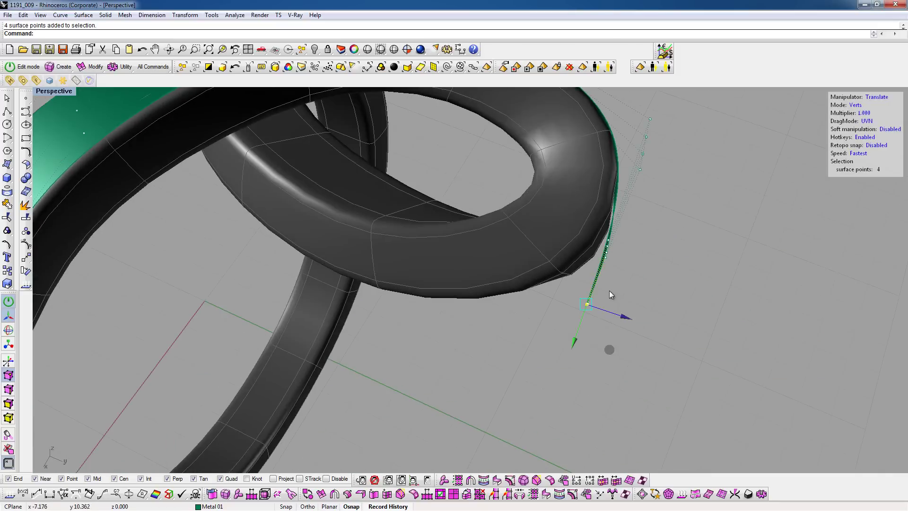
pyautogui.moveTo(610, 294); pyautogui.dragTo(838, 132, button='right')
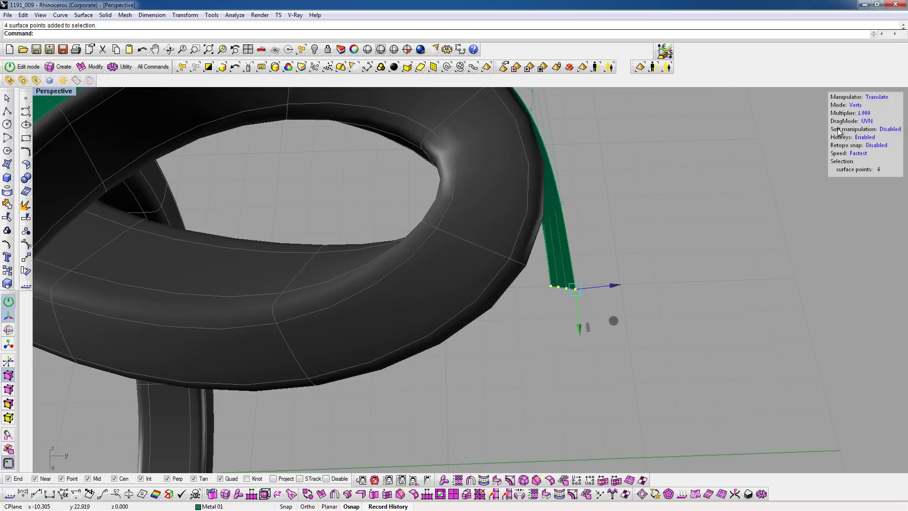
pyautogui.moveTo(617, 324); pyautogui.dragTo(565, 313)
pyautogui.click(594, 288)
pyautogui.moveTo(594, 288)
pyautogui.mouseDown(button='right')
pyautogui.moveTo(413, 308)
pyautogui.moveTo(362, 230)
pyautogui.moveTo(510, 254)
pyautogui.moveTo(396, 170)
pyautogui.moveTo(497, 257)
pyautogui.moveTo(424, 197)
pyautogui.moveTo(432, 299)
pyautogui.moveTo(457, 337)
pyautogui.moveTo(460, 229)
pyautogui.moveTo(482, 245)
pyautogui.moveTo(411, 239)
pyautogui.moveTo(416, 298)
pyautogui.mouseUp(button='right')
# - Hide the strip's control points and select the green strip surface
pyautogui.middleClick(416, 298)
pyautogui.click(410, 245)
pyautogui.moveTo(409, 245); pyautogui.dragTo(406, 290, button='right')
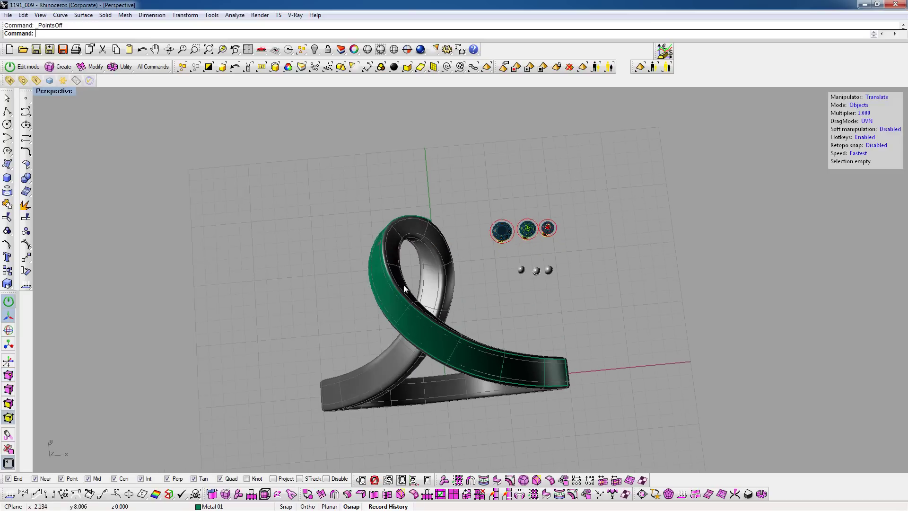
pyautogui.click(374, 259)
pyautogui.moveTo(374, 259); pyautogui.dragTo(416, 286, button='right')
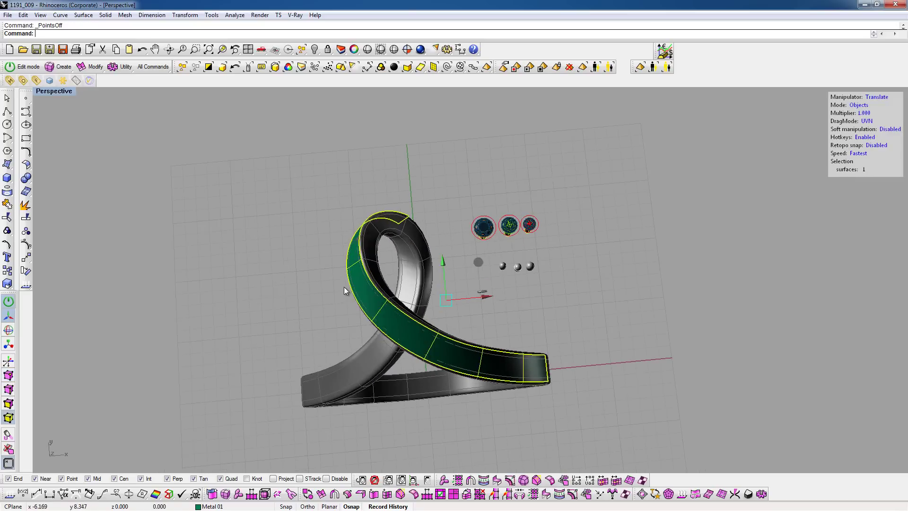
pyautogui.moveTo(279, 200)
pyautogui.mouseDown(button='right')
pyautogui.moveTo(308, 274)
pyautogui.moveTo(348, 266)
pyautogui.moveTo(342, 244)
pyautogui.mouseUp(button='right')
pyautogui.scroll(-3, 346, 313)
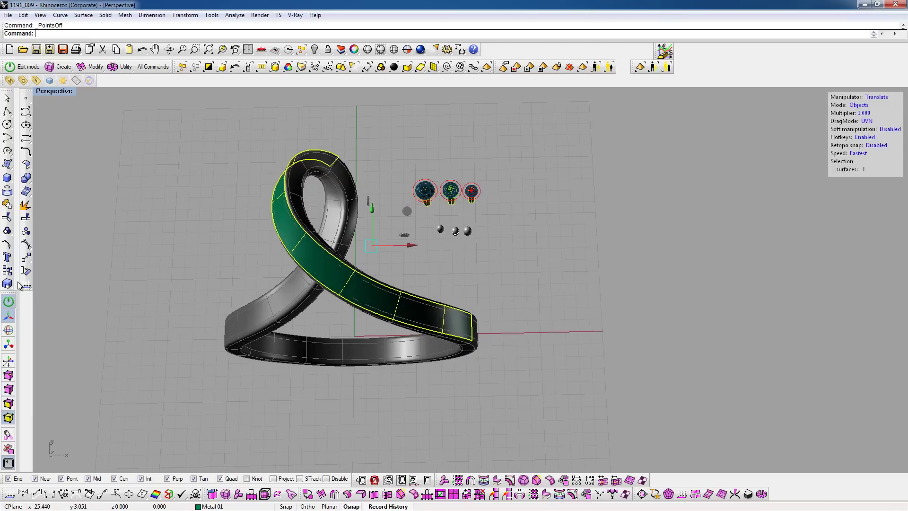
# - Unroll the strip flat and place the flattened copy beside the ring
pyautogui.click(27, 165)
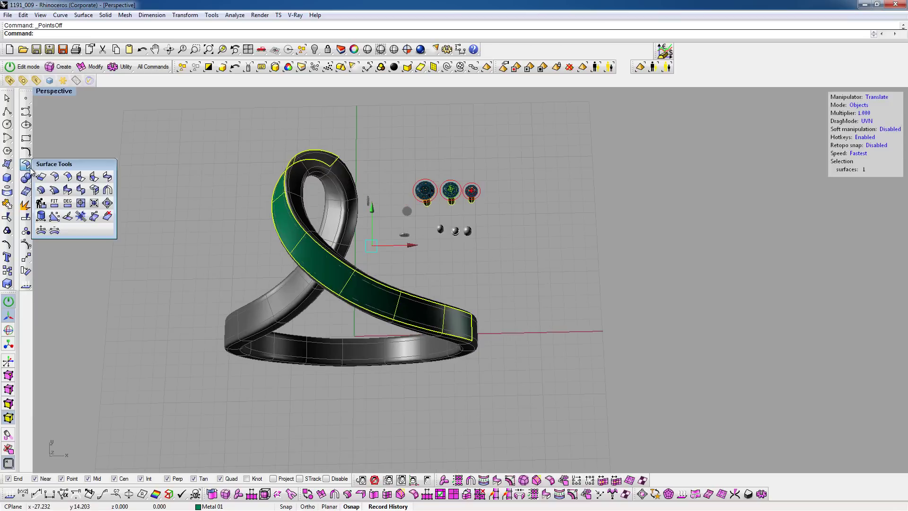
pyautogui.click(80, 218)
pyautogui.scroll(-2, 294, 238)
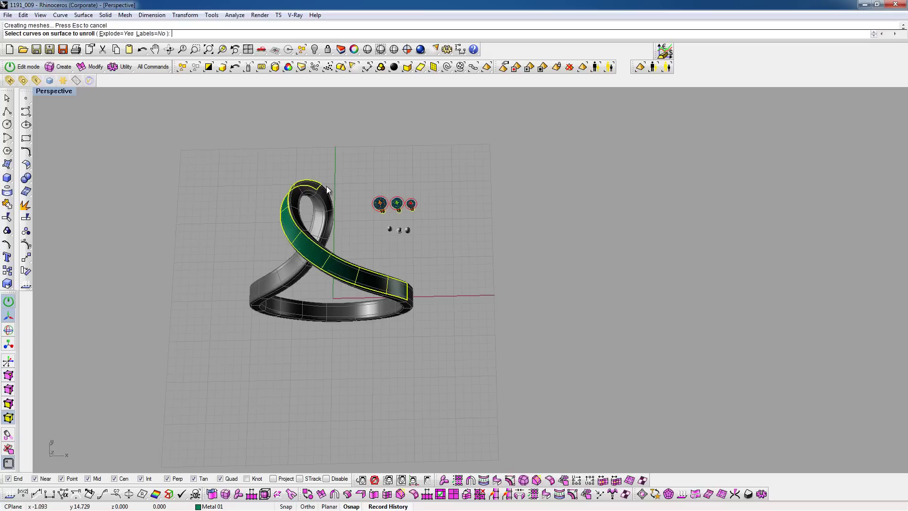
pyautogui.press('Return')
pyautogui.moveTo(429, 214); pyautogui.dragTo(520, 212)
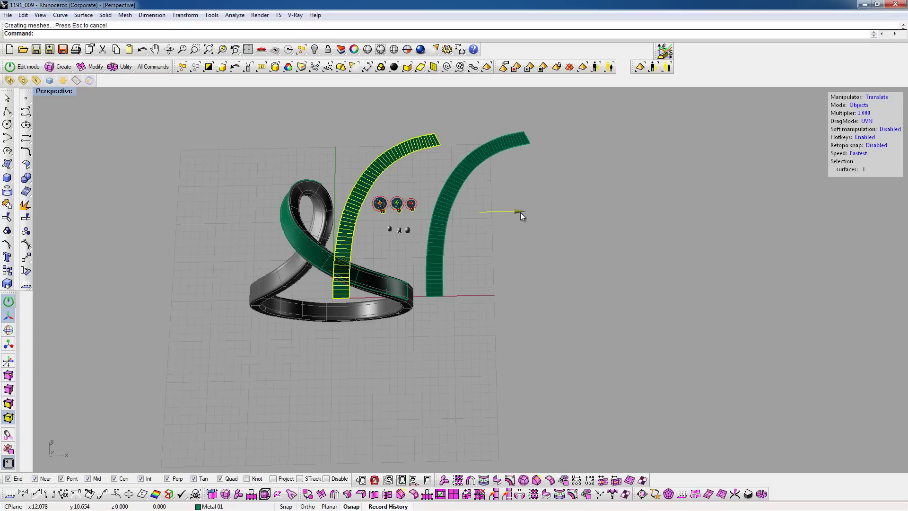
pyautogui.press('Escape')
pyautogui.scroll(2, 439, 207)
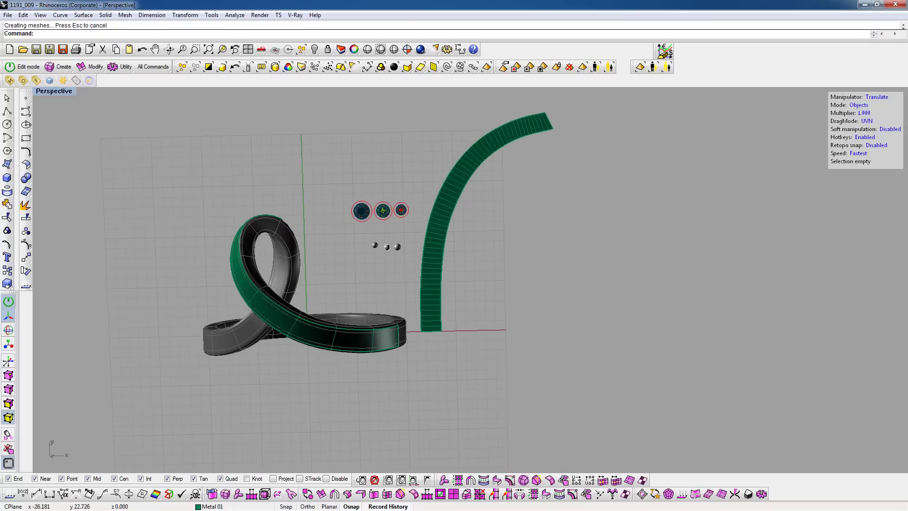
# - Maximize the Top viewport, select the arched band surface, and bring up the reference photo
pyautogui.doubleClick(61, 95)
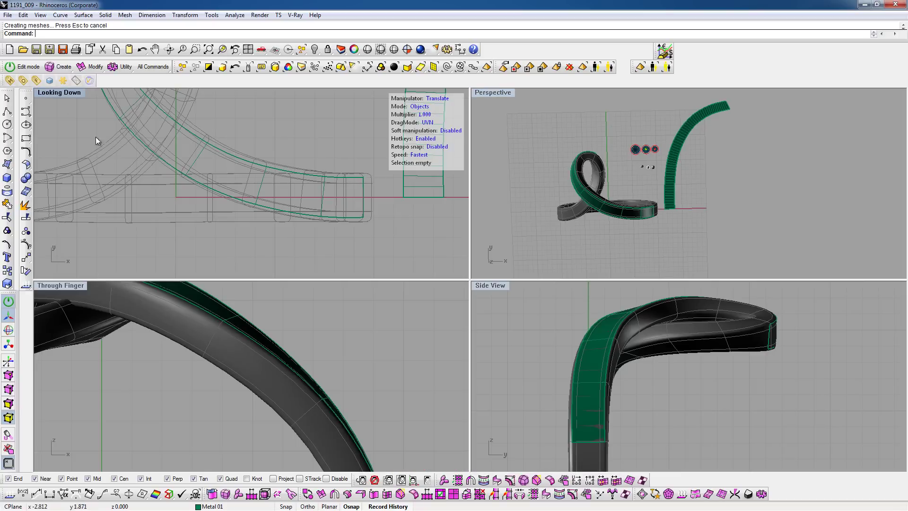
pyautogui.doubleClick(48, 95)
pyautogui.scroll(-3, 410, 206)
pyautogui.scroll(2, 418, 199)
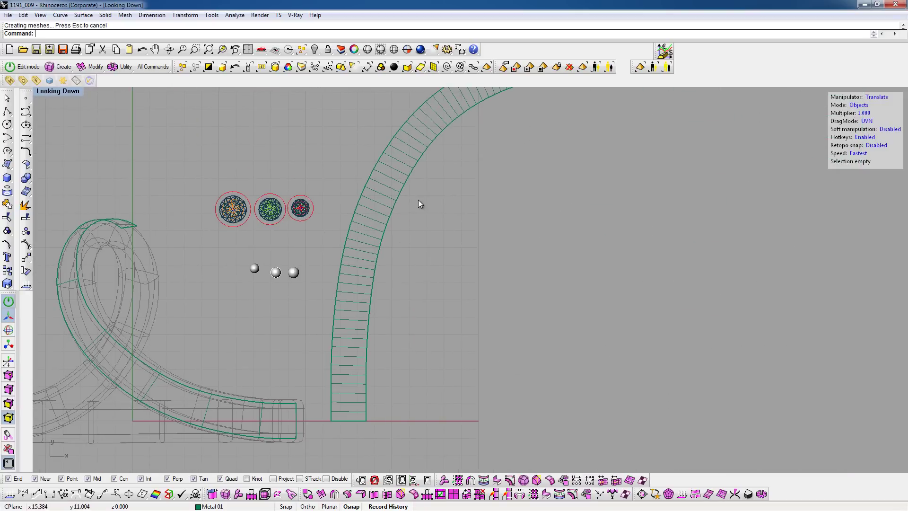
pyautogui.click(334, 274)
pyautogui.hotkey('alt', 'Tab')
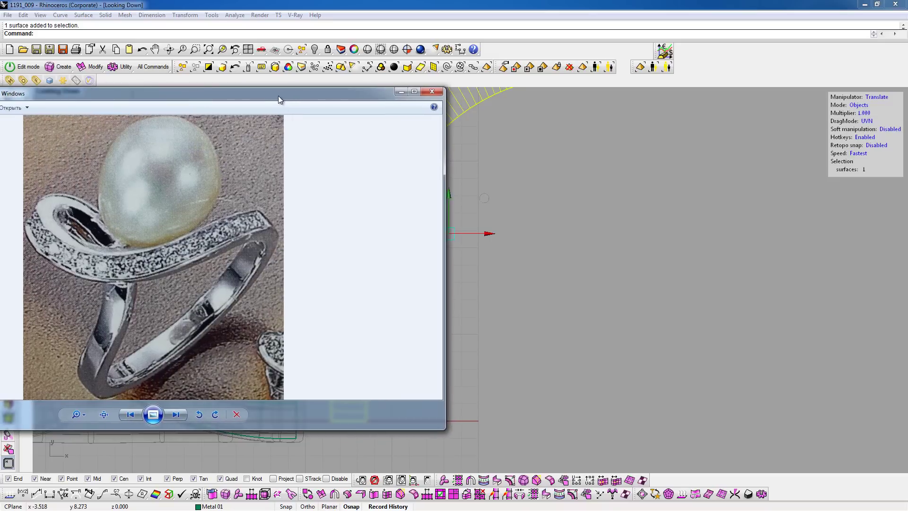
# - Reposition the Photo Viewer window, then return to Rhino's top view
pyautogui.hotkey('alt', 'Tab')
pyautogui.hotkey('alt', 'Tab')
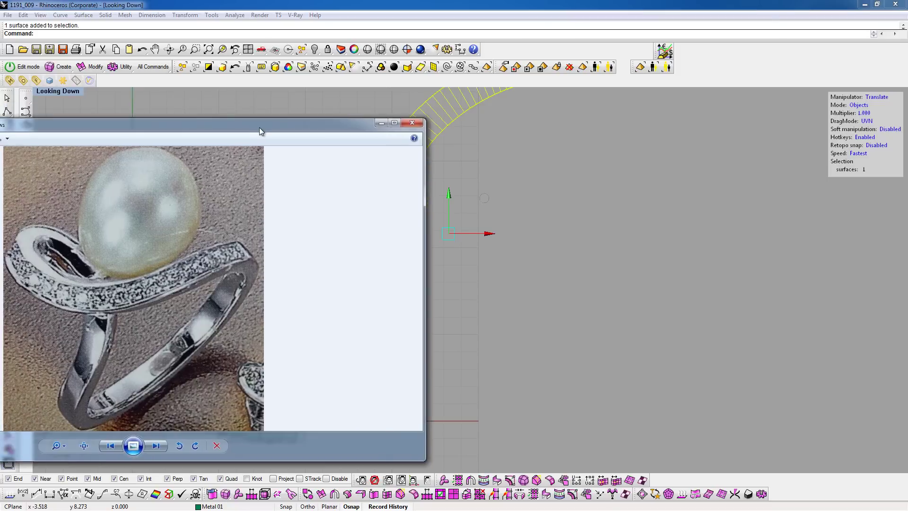
pyautogui.moveTo(259, 127); pyautogui.dragTo(303, 107)
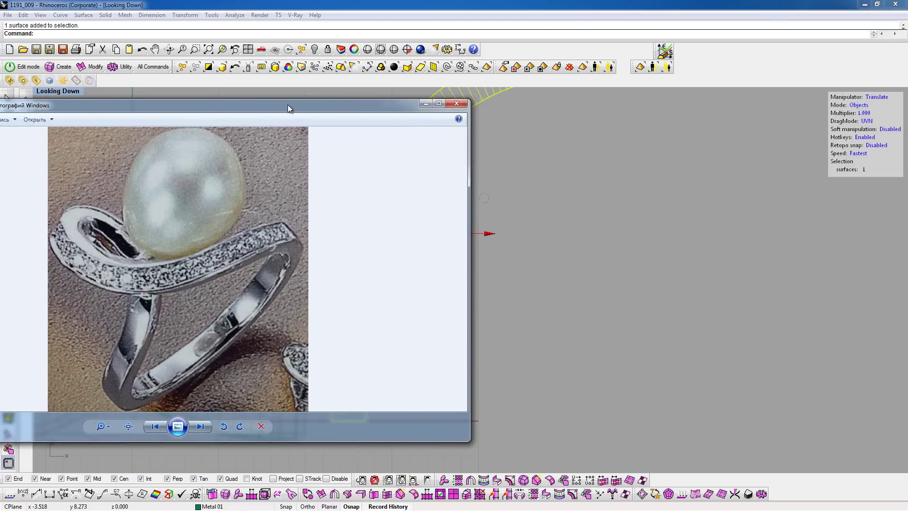
pyautogui.moveTo(289, 111); pyautogui.dragTo(221, 109)
pyautogui.hotkey('alt', 'Tab')
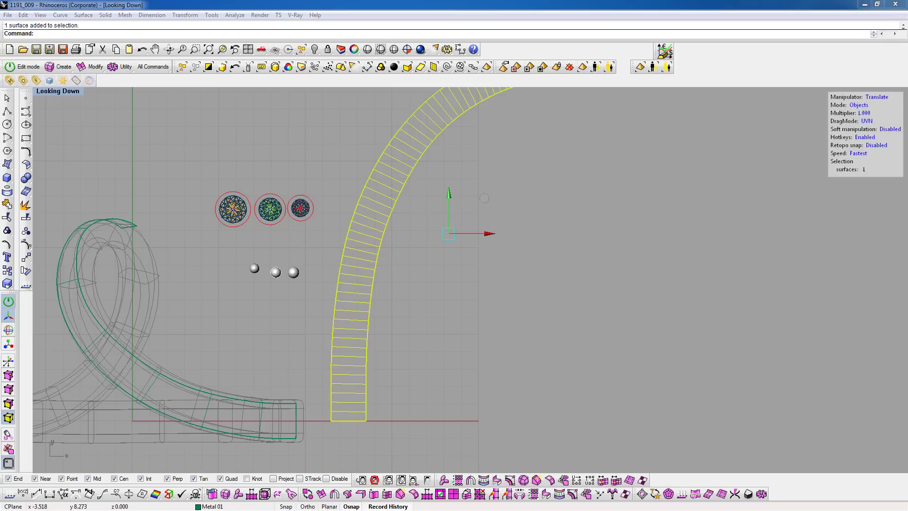
# - Duplicate the flattened arched band surface's border as a closed curve
pyautogui.scroll(-2, 355, 272)
pyautogui.click(353, 265)
pyautogui.scroll(-2, 323, 337)
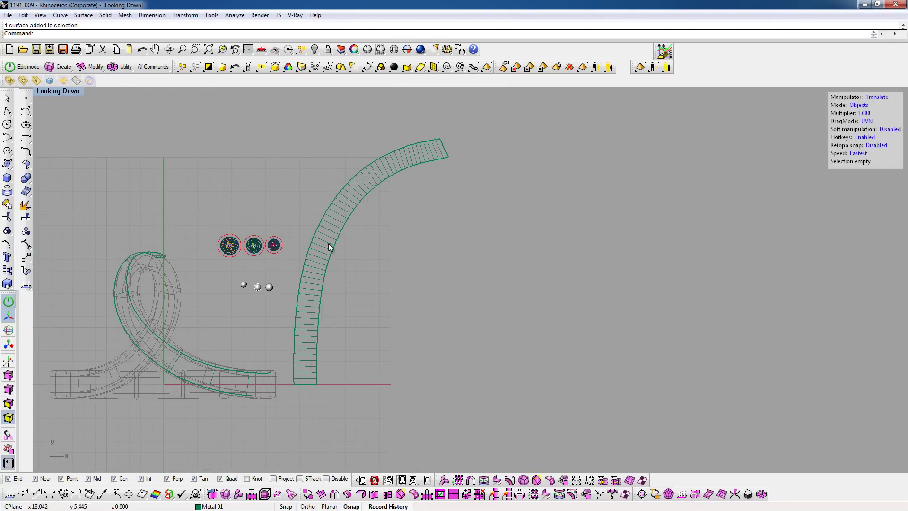
pyautogui.click(321, 273)
pyautogui.moveTo(320, 273); pyautogui.dragTo(278, 253, button='right')
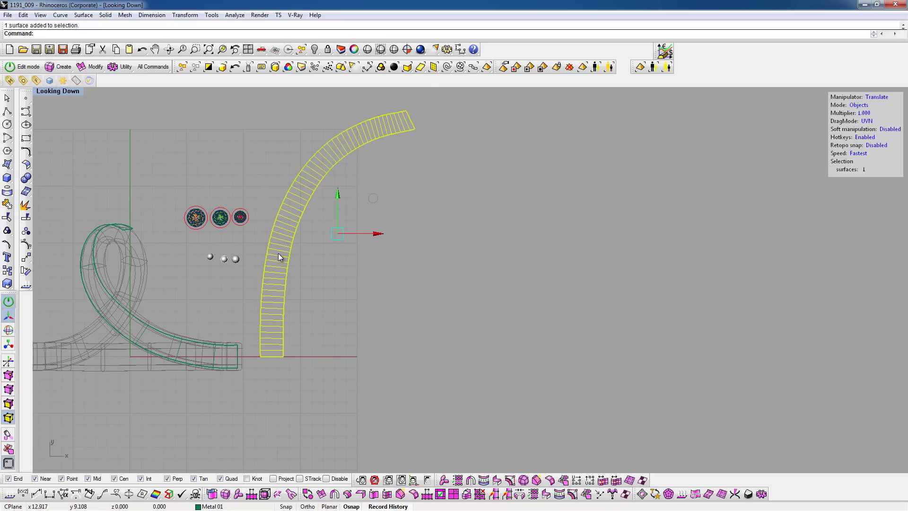
pyautogui.click(6, 191)
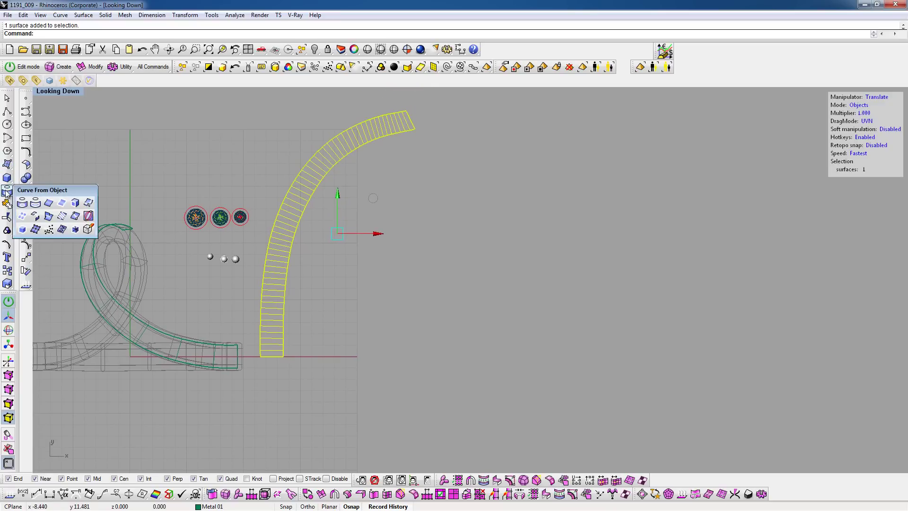
pyautogui.click(61, 206)
pyautogui.scroll(3, 262, 234)
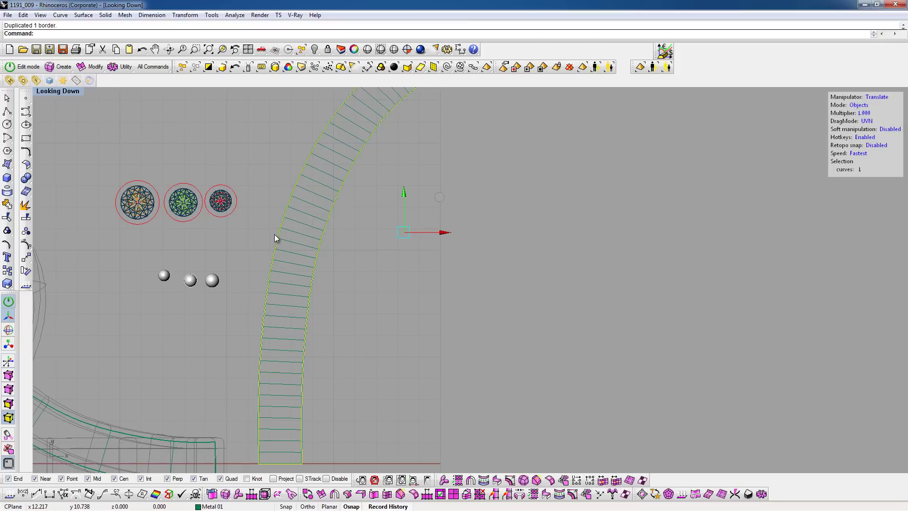
# - Offset the border curve 0.3 toward the inside
pyautogui.middleClick(264, 222)
pyautogui.click(280, 206)
pyautogui.scroll(2, 300, 219)
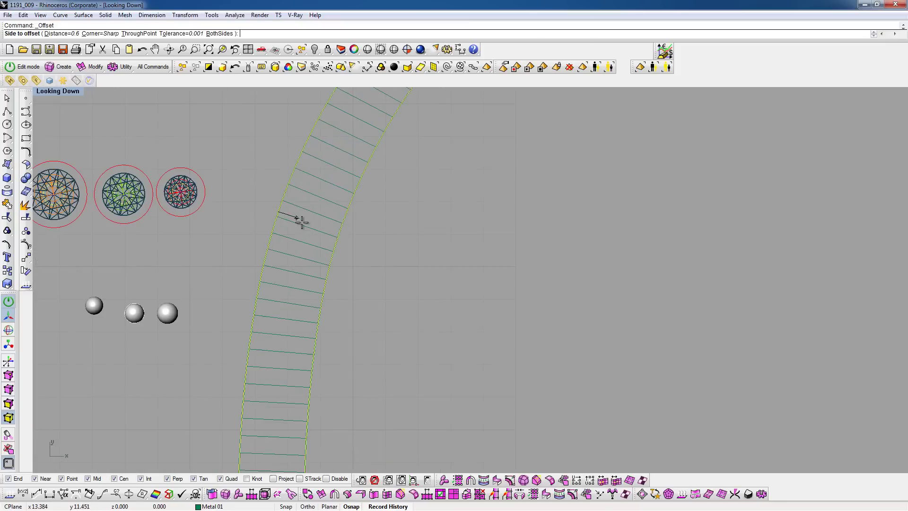
pyautogui.scroll(2, 239, 246)
pyautogui.moveTo(239, 245); pyautogui.dragTo(219, 246, button='right')
pyautogui.write('0.3')
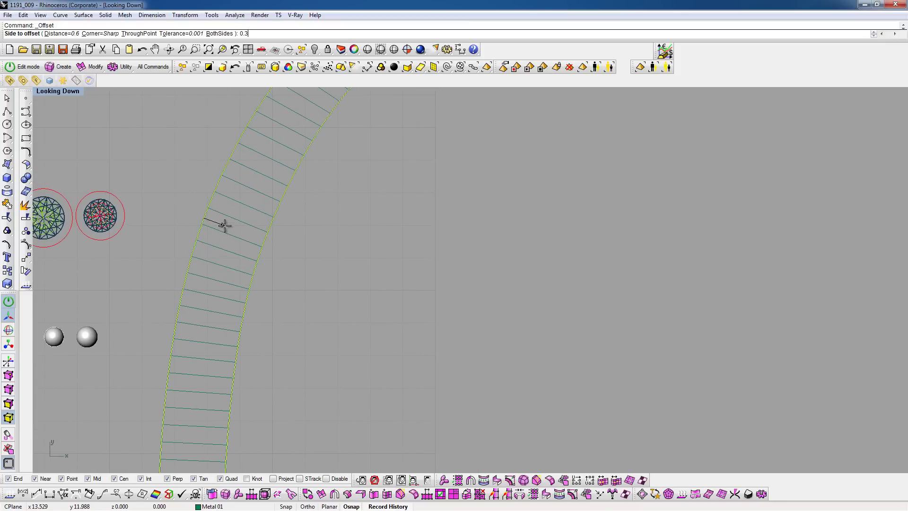
pyautogui.press('Return')
pyautogui.click(225, 244)
# - Offset the new inner curve a further 0.2 inward
pyautogui.click(216, 224)
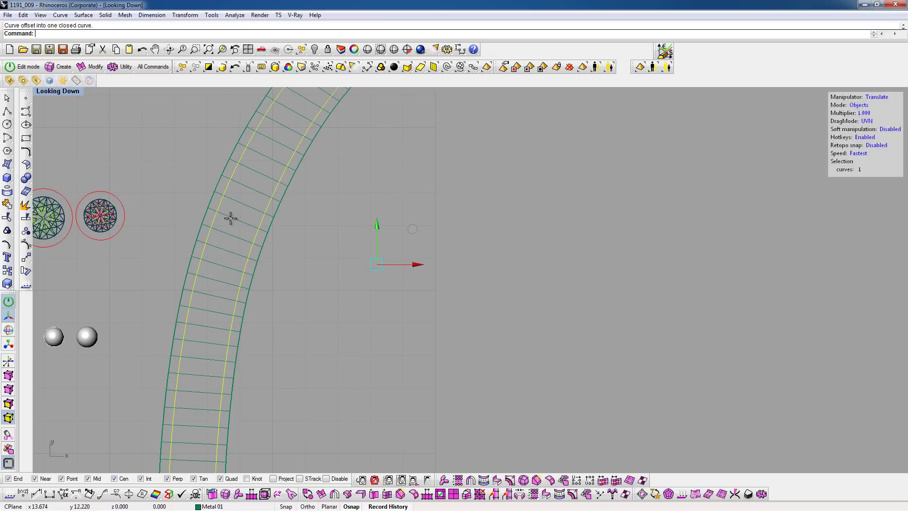
pyautogui.press('Return')
pyautogui.write('0.2')
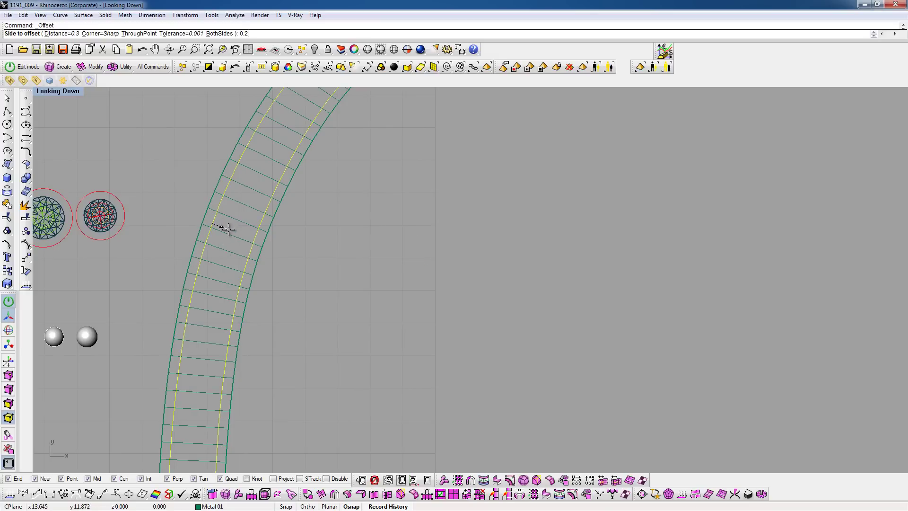
pyautogui.press('Return')
pyautogui.click(228, 236)
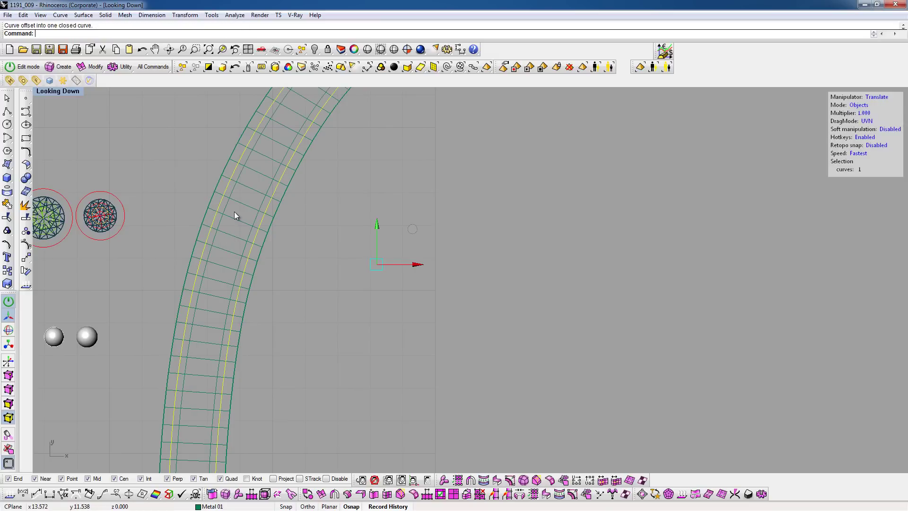
pyautogui.scroll(2, 234, 212)
pyautogui.scroll(2, 240, 200)
pyautogui.scroll(2, 232, 209)
pyautogui.moveTo(227, 197); pyautogui.dragTo(237, 225, button='right')
# - Add a linear dimension measuring the band width at 0.98
pyautogui.middleClick(237, 208)
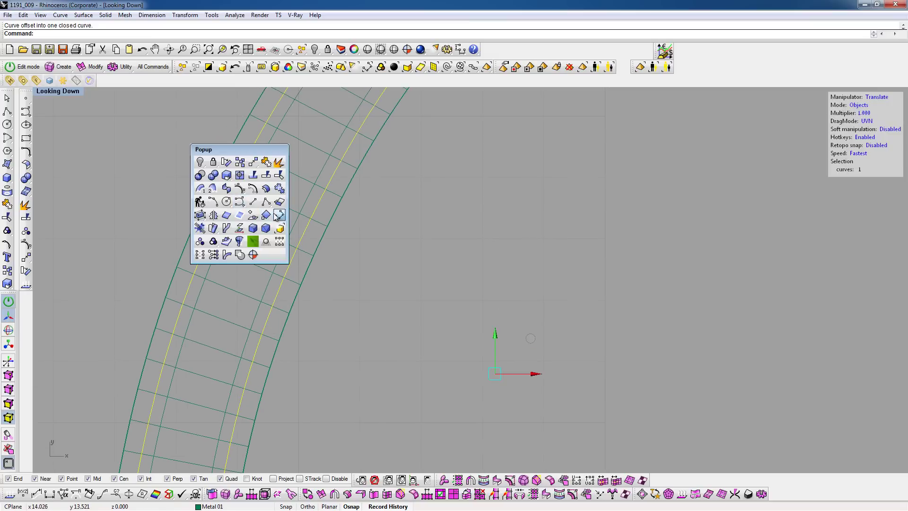
pyautogui.click(273, 218)
pyautogui.click(237, 204)
pyautogui.click(287, 225)
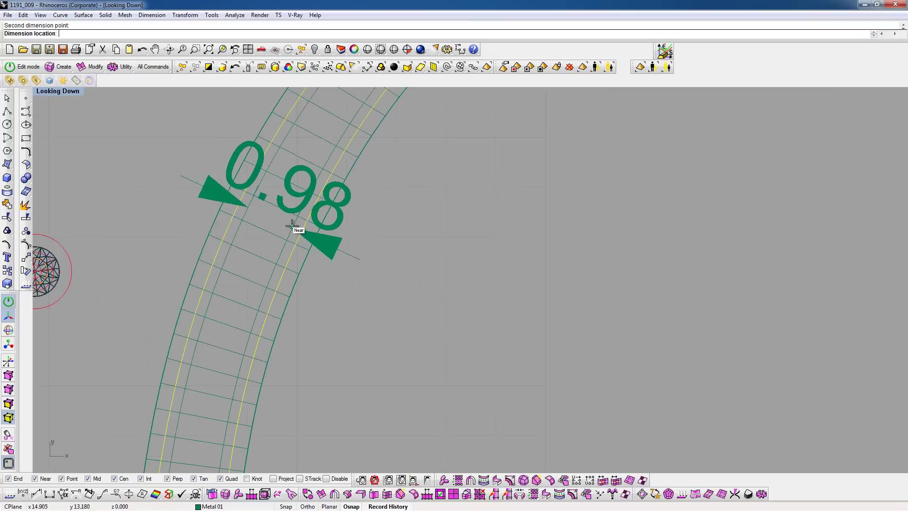
pyautogui.scroll(-2, 298, 229)
pyautogui.scroll(-1, 271, 237)
pyautogui.moveTo(269, 227); pyautogui.dragTo(274, 207, button='right')
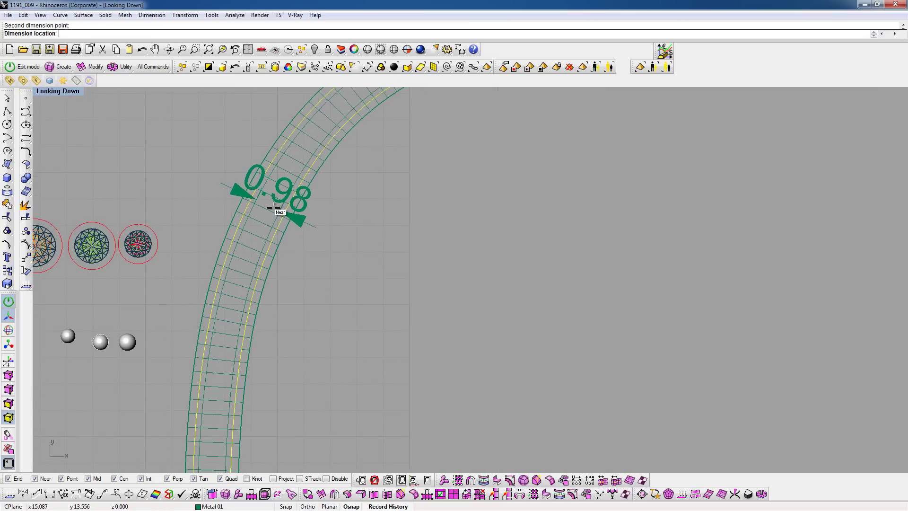
pyautogui.scroll(-2, 274, 207)
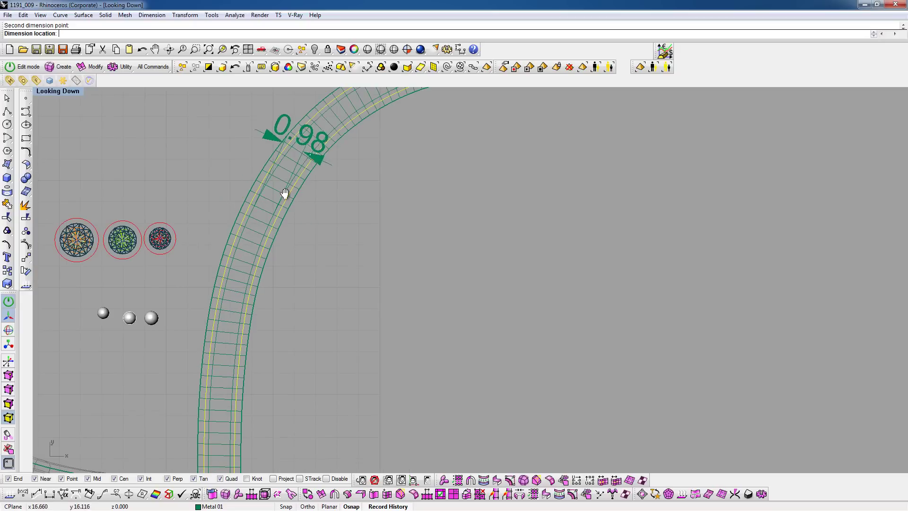
pyautogui.moveTo(285, 193); pyautogui.dragTo(248, 236, button='right')
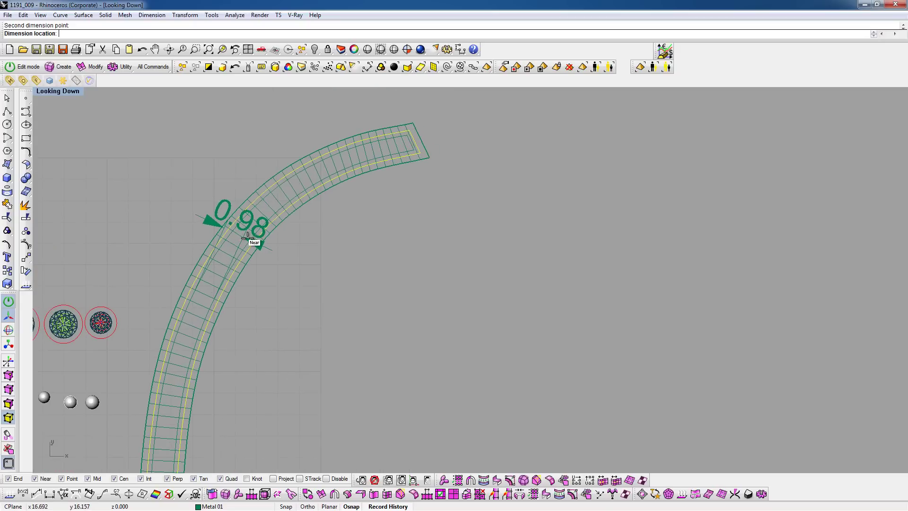
pyautogui.press('Escape')
pyautogui.scroll(-2, 259, 130)
pyautogui.scroll(3, 275, 230)
pyautogui.moveTo(274, 231)
pyautogui.mouseDown(button='right')
pyautogui.moveTo(304, 183)
pyautogui.moveTo(213, 259)
pyautogui.mouseUp(button='right')
pyautogui.scroll(3, 243, 211)
# - Lock the band surface so it can no longer be picked
pyautogui.click(248, 207)
pyautogui.middleClick(238, 207)
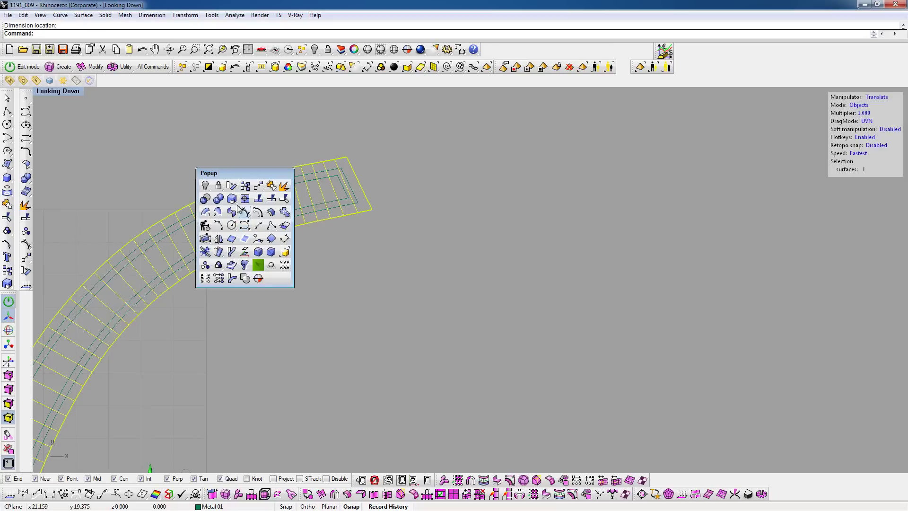
pyautogui.click(218, 188)
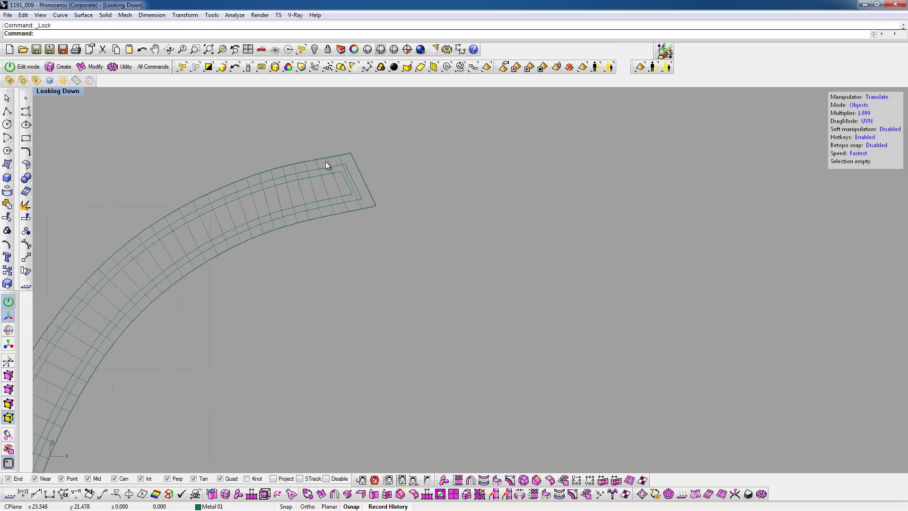
pyautogui.scroll(2, 266, 216)
pyautogui.moveTo(265, 217); pyautogui.dragTo(383, 187, button='right')
pyautogui.scroll(-4, 305, 204)
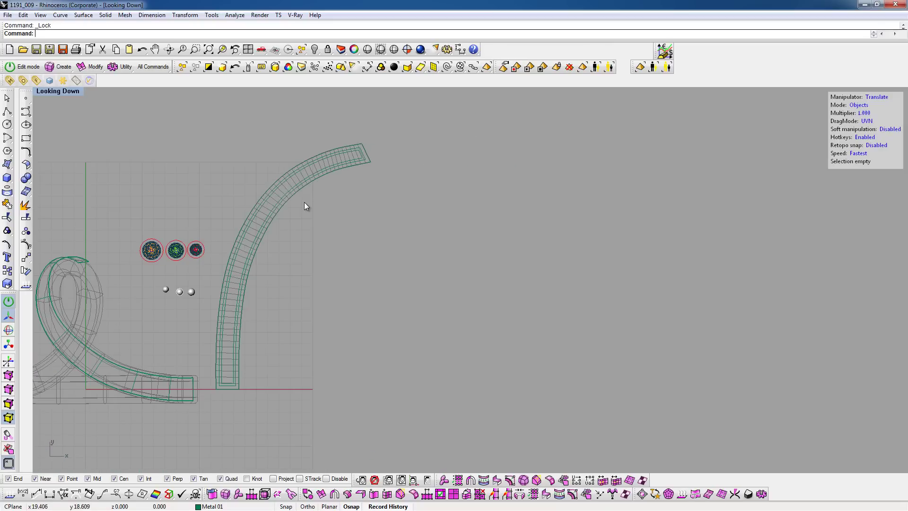
pyautogui.scroll(3, 347, 158)
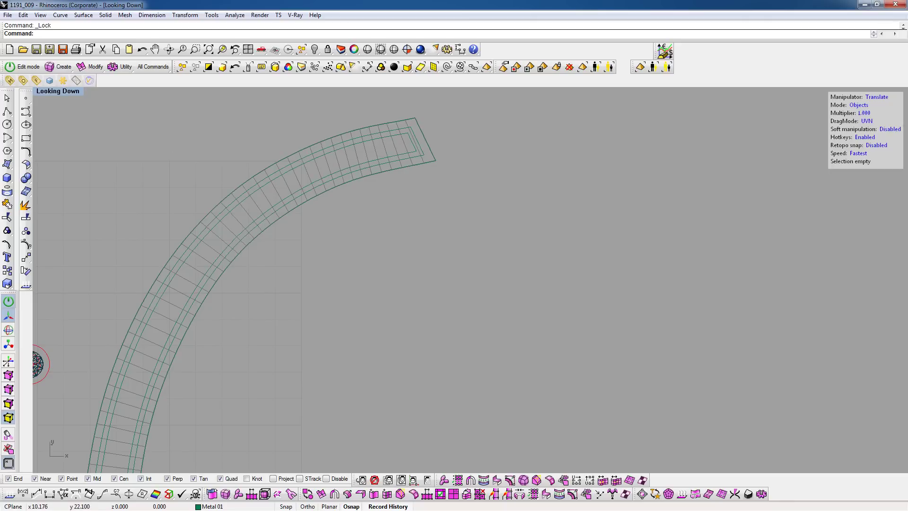
# - Check the pearl ring reference photo again, then select an inner offset curve
pyautogui.hotkey('alt', 'Tab')
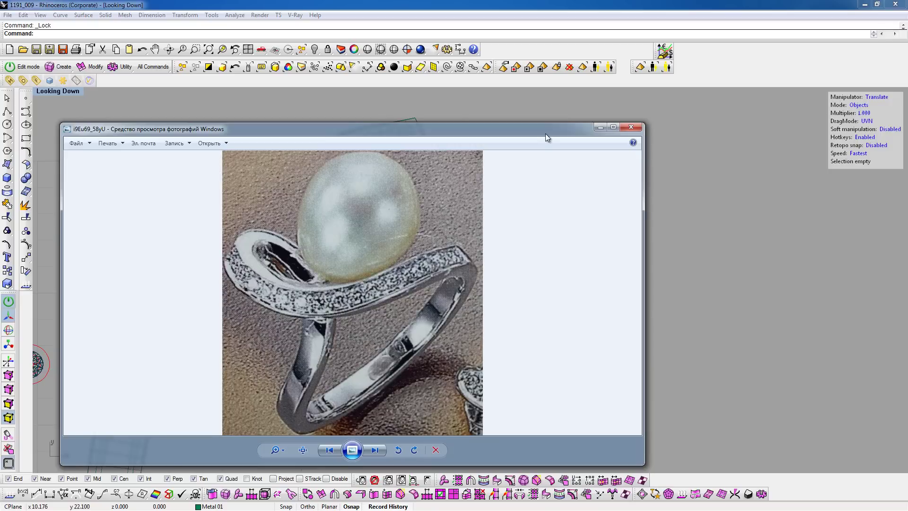
pyautogui.hotkey('alt', 'F4')
pyautogui.scroll(2, 392, 165)
pyautogui.scroll(2, 409, 155)
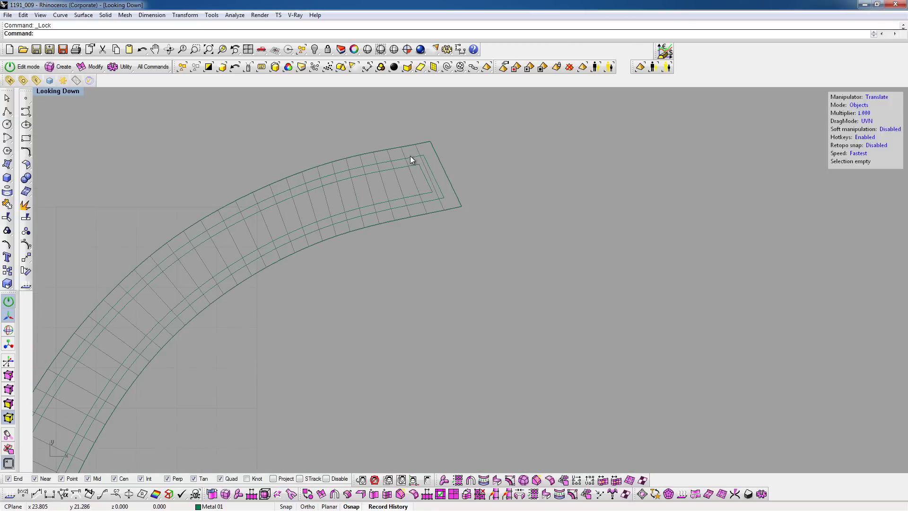
pyautogui.click(411, 158)
# - Delete the old offset curve and remove the control points at the channel curve's tip
pyautogui.press('Delete')
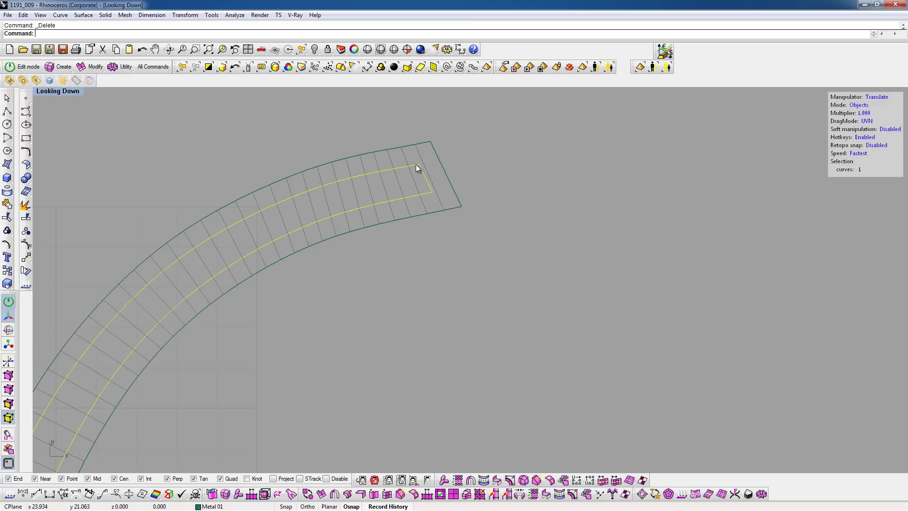
pyautogui.middleClick(416, 164)
pyautogui.click(408, 176)
pyautogui.scroll(2, 414, 185)
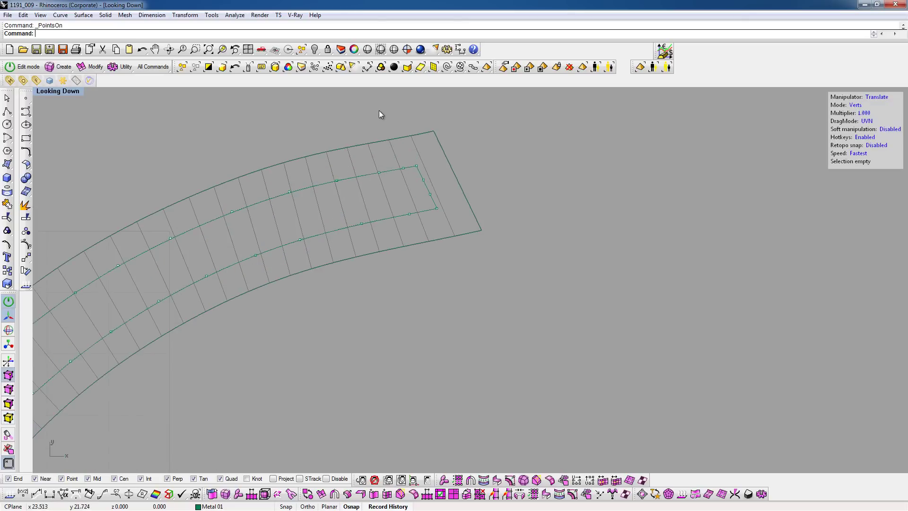
pyautogui.moveTo(441, 189); pyautogui.dragTo(444, 191)
pyautogui.keyDown('shift'); pyautogui.click(379, 173); pyautogui.keyUp('shift')
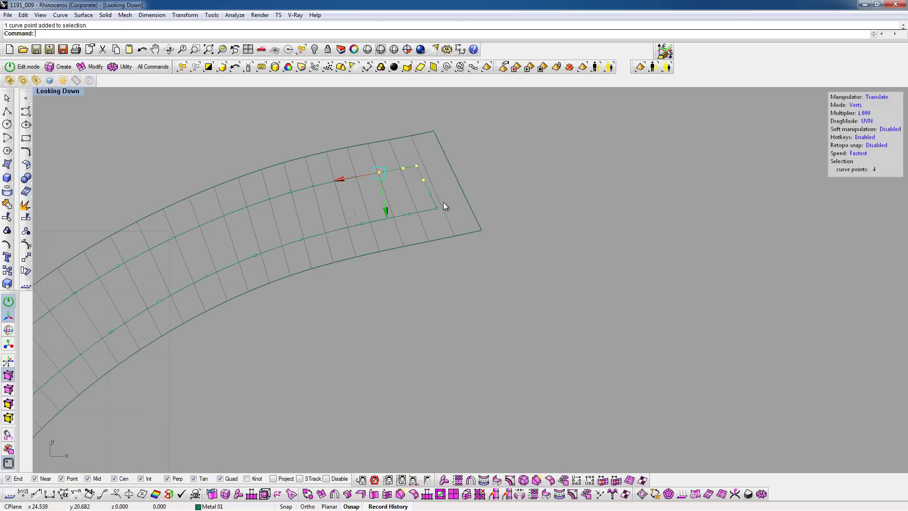
pyautogui.press('Delete')
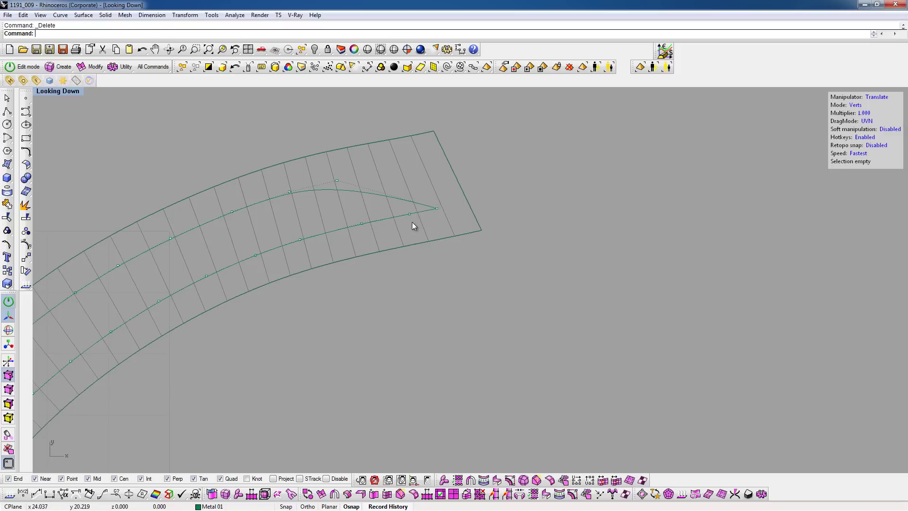
# - Pull the channel curve's end point leftward so the end tapers to a point
pyautogui.scroll(-1, 423, 191)
pyautogui.scroll(1, 411, 206)
pyautogui.moveTo(355, 233); pyautogui.dragTo(419, 204)
pyautogui.click(440, 203)
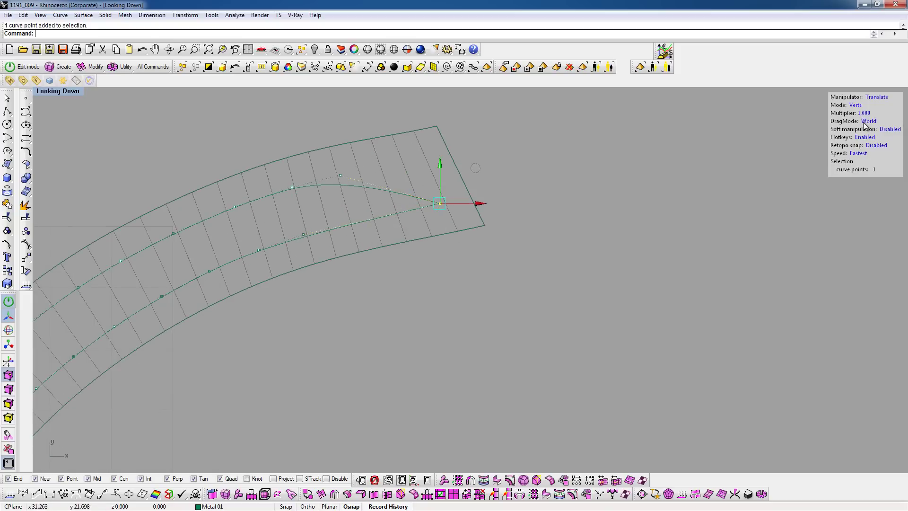
pyautogui.scroll(2, 437, 209)
pyautogui.scroll(2, 441, 210)
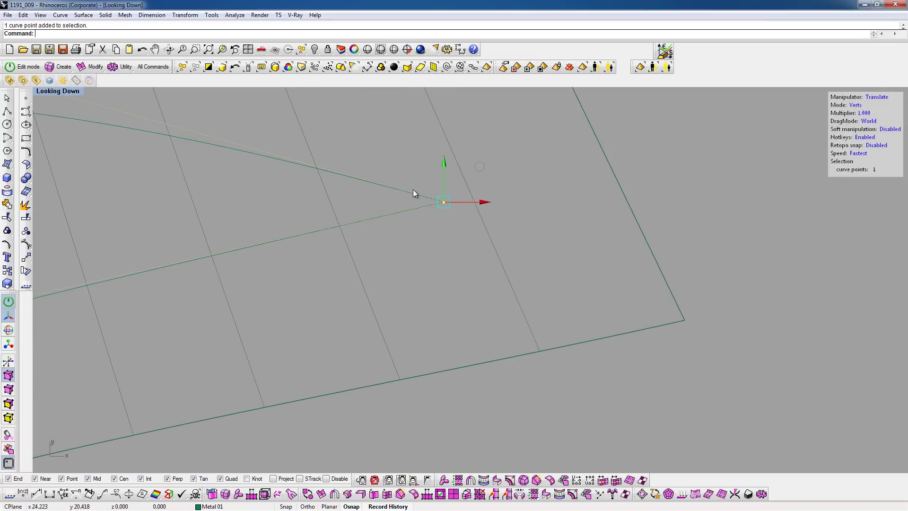
pyautogui.scroll(-2, 426, 220)
pyautogui.scroll(-2, 442, 244)
pyautogui.moveTo(485, 200); pyautogui.dragTo(408, 210)
pyautogui.scroll(2, 416, 214)
pyautogui.scroll(2, 415, 214)
pyautogui.press('Escape')
# - Drag several control points to refine the channel curve's shape near its tip
pyautogui.moveTo(437, 158)
pyautogui.mouseDown()
pyautogui.moveTo(421, 182)
pyautogui.moveTo(433, 182)
pyautogui.mouseUp()
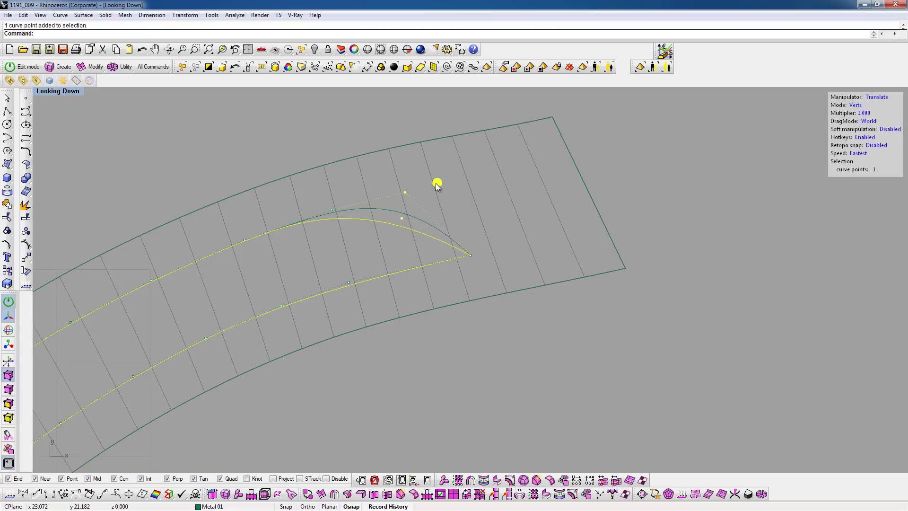
pyautogui.click(331, 209)
pyautogui.moveTo(331, 210); pyautogui.dragTo(321, 227)
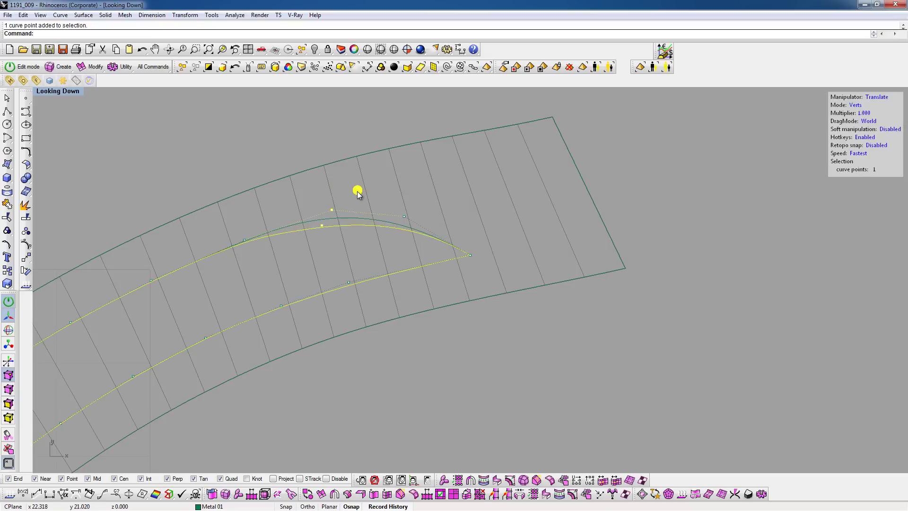
pyautogui.moveTo(438, 193)
pyautogui.mouseDown()
pyautogui.moveTo(448, 183)
pyautogui.moveTo(446, 191)
pyautogui.mouseUp()
pyautogui.scroll(-3, 445, 194)
pyautogui.scroll(-3, 417, 217)
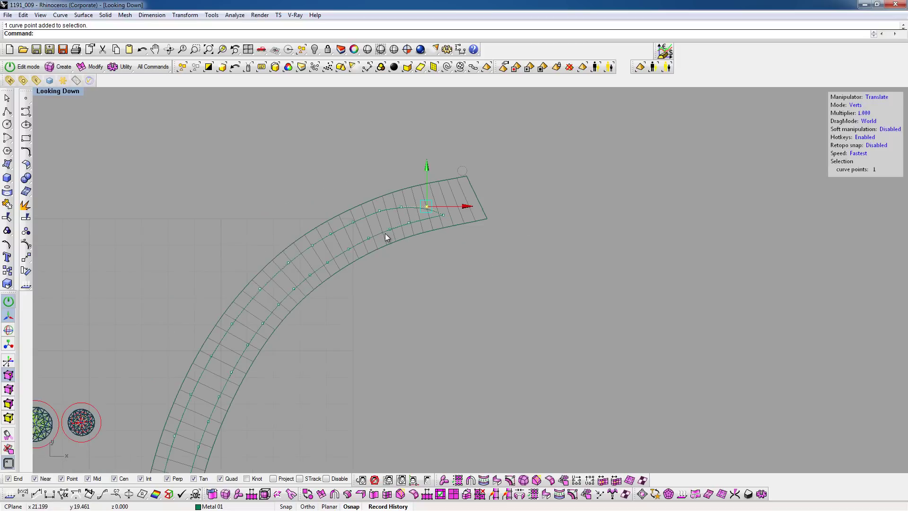
# - Turn off the control points and begin offsetting the channel curve
pyautogui.middleClick(385, 234)
pyautogui.click(386, 228)
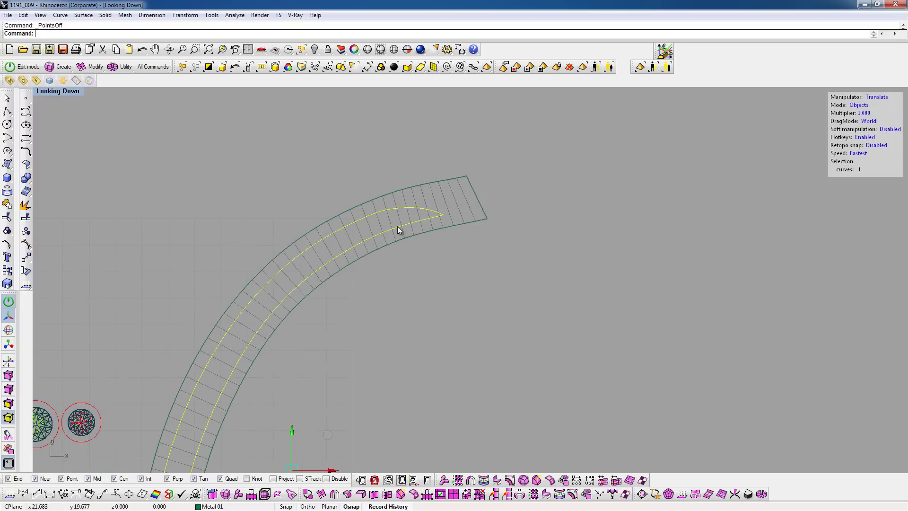
pyautogui.middleClick(397, 226)
pyautogui.click(428, 222)
pyautogui.scroll(1, 428, 224)
pyautogui.scroll(1, 428, 225)
# - Place the offset as a closed outline, select both channel curves, and restore four viewports
pyautogui.click(433, 250)
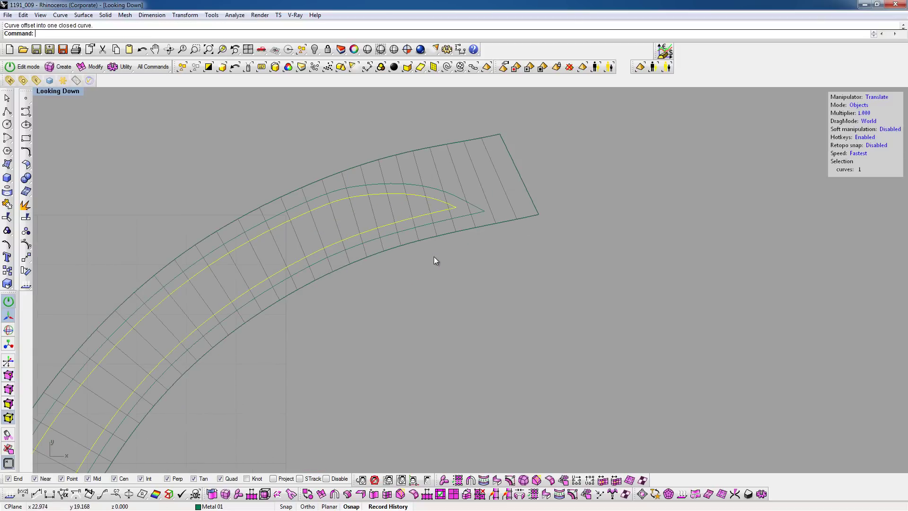
pyautogui.scroll(-4, 411, 162)
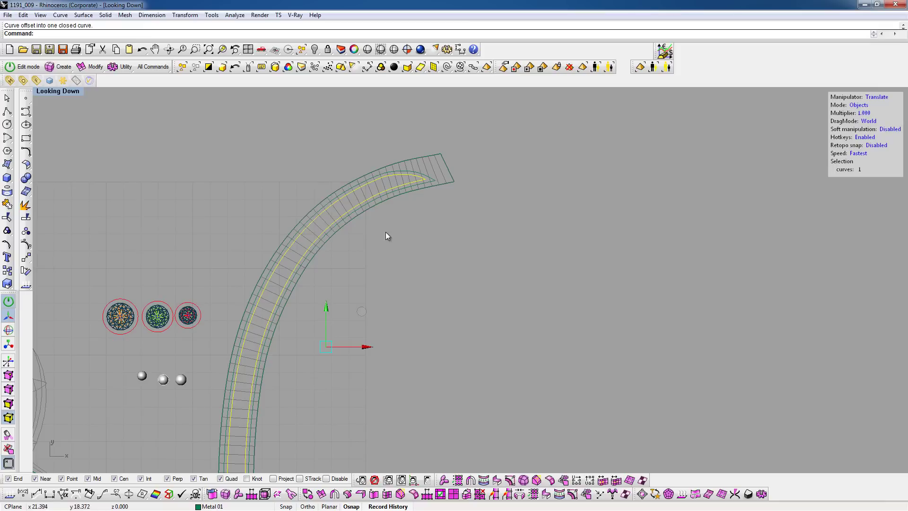
pyautogui.keyDown('shift'); pyautogui.click(398, 174); pyautogui.keyUp('shift')
pyautogui.scroll(-2, 350, 270)
pyautogui.scroll(-2, 225, 319)
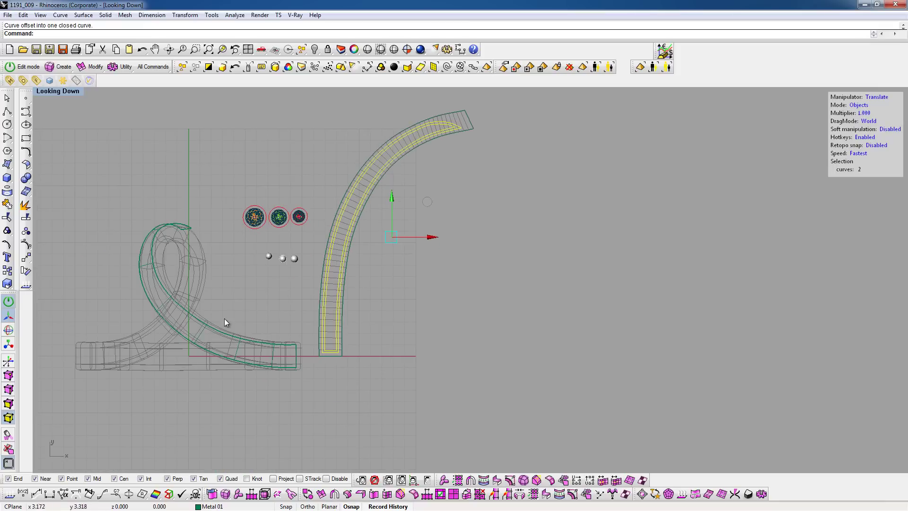
pyautogui.doubleClick(42, 91)
# - Unlock the locked ring band after a blocked FlowAlongSrf attempt
pyautogui.middleClick(251, 166)
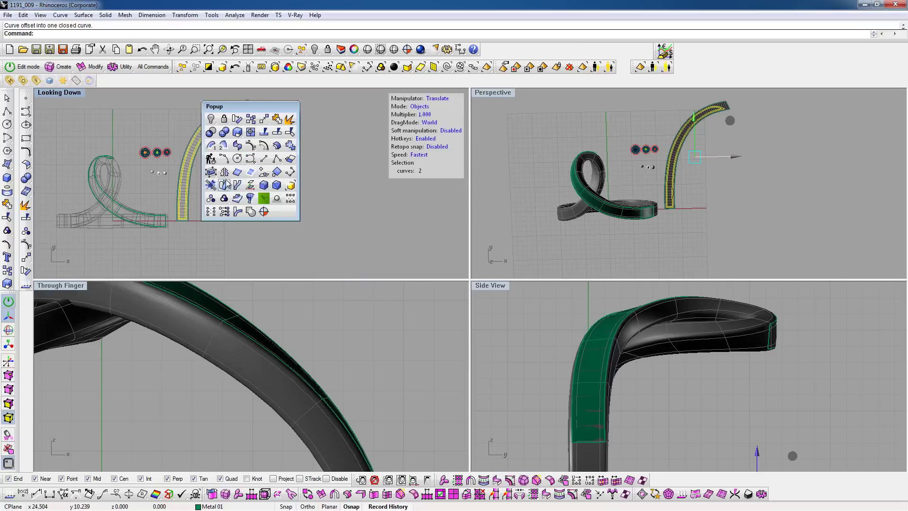
pyautogui.click(225, 186)
pyautogui.scroll(3, 246, 116)
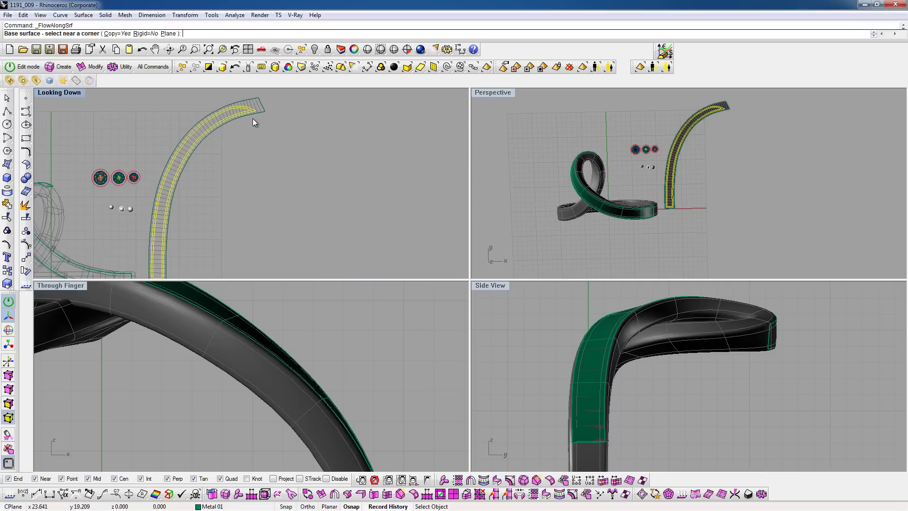
pyautogui.middleClick(246, 138)
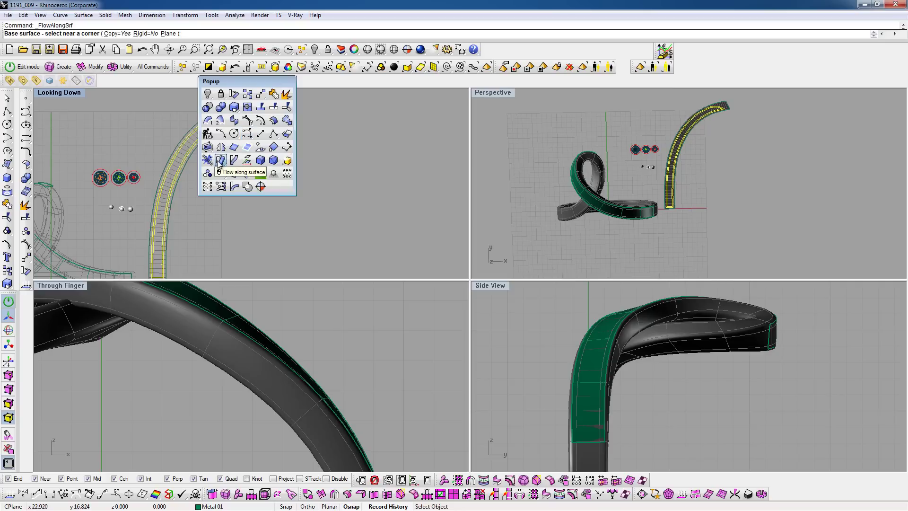
pyautogui.click(219, 164)
pyautogui.middleClick(245, 117)
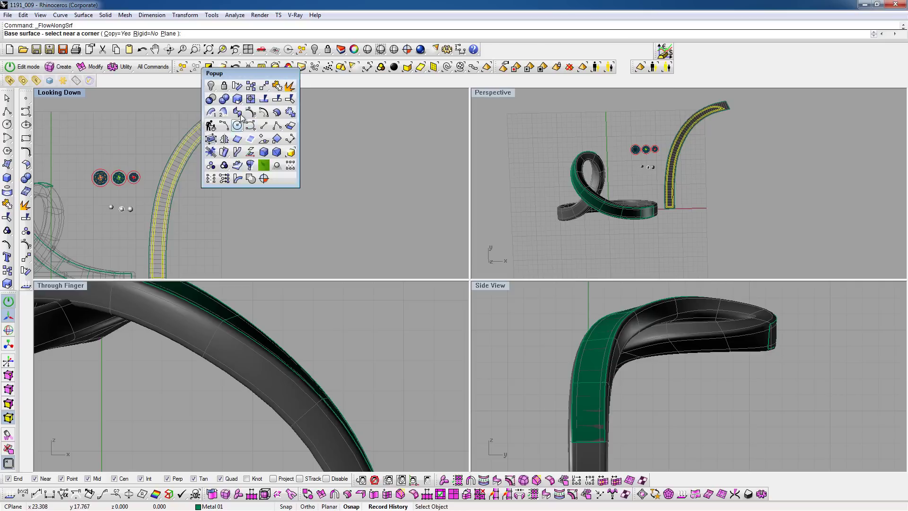
pyautogui.click(228, 89)
pyautogui.click(266, 111)
pyautogui.press('Return')
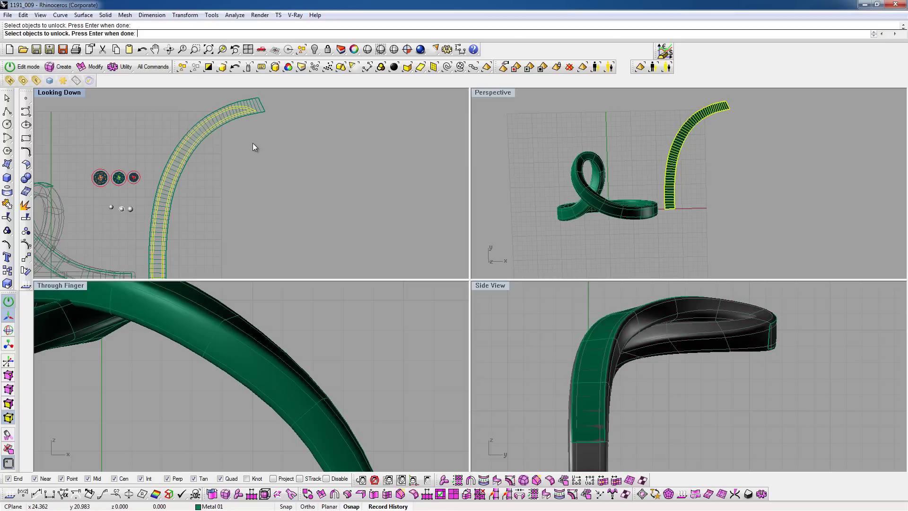
# - Run FlowAlongSrf with the flat strip as base and the twisted band as target
pyautogui.middleClick(248, 130)
pyautogui.click(227, 165)
pyautogui.click(257, 111)
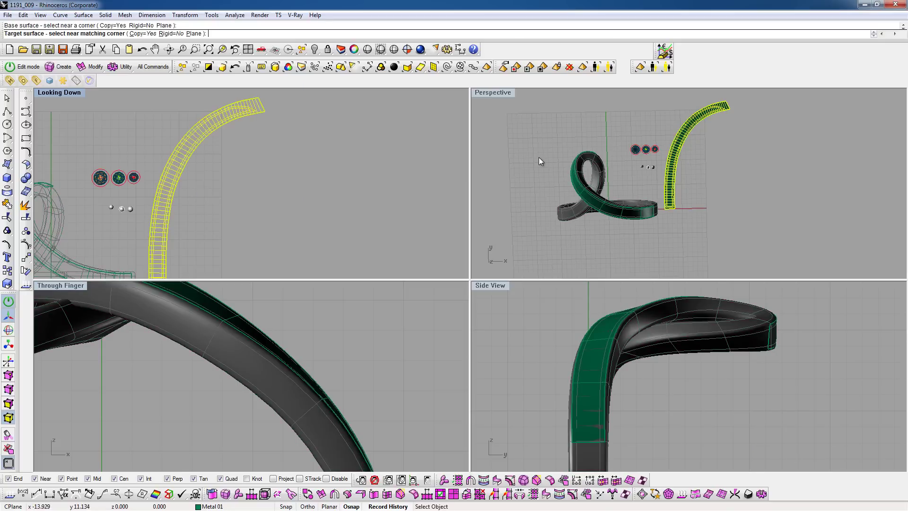
pyautogui.moveTo(538, 157)
pyautogui.mouseDown(button='right')
pyautogui.moveTo(672, 165)
pyautogui.moveTo(480, 112)
pyautogui.mouseUp(button='right')
pyautogui.click(679, 160)
pyautogui.doubleClick(490, 93)
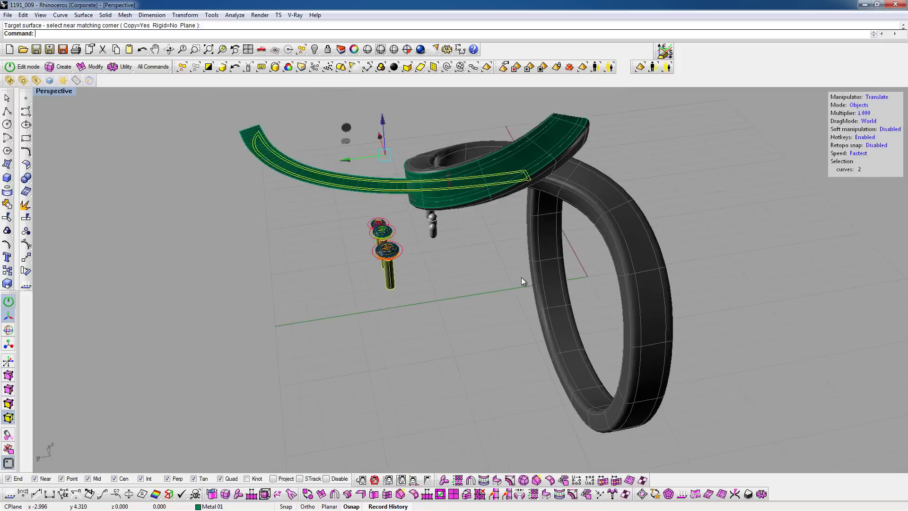
pyautogui.moveTo(521, 277); pyautogui.dragTo(432, 304, button='right')
pyautogui.click(431, 304)
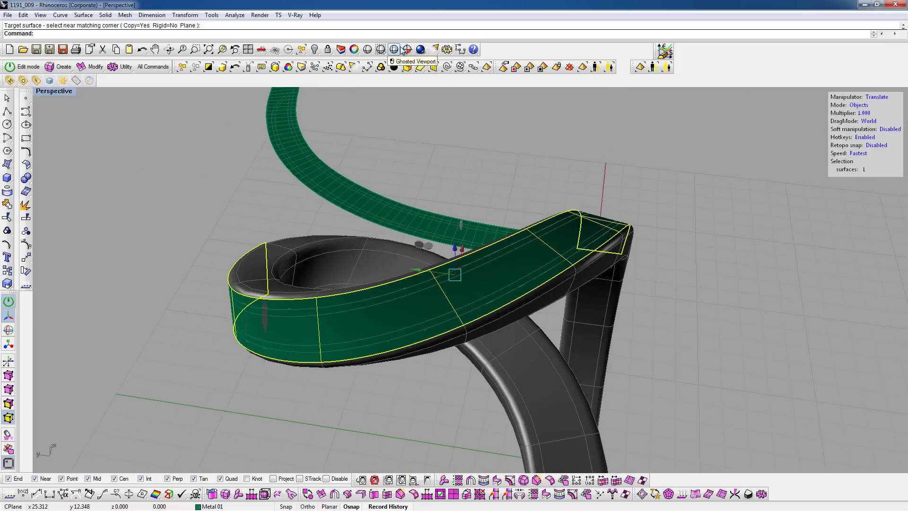
pyautogui.moveTo(391, 320); pyautogui.dragTo(231, 267, button='right')
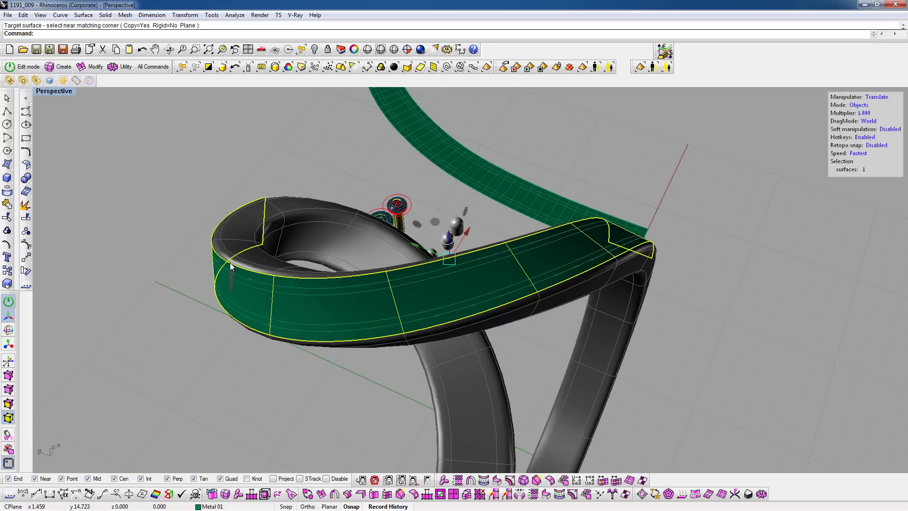
pyautogui.click(406, 49)
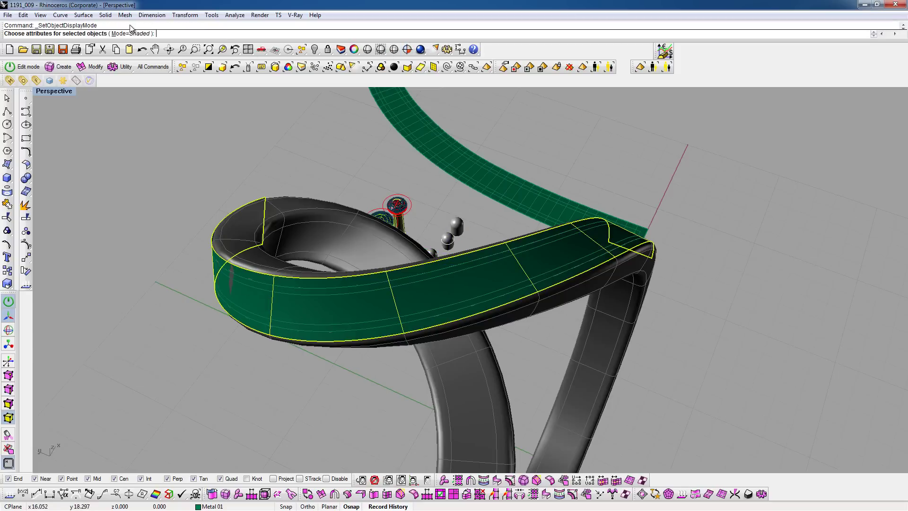
pyautogui.click(266, 162)
pyautogui.moveTo(266, 161)
pyautogui.mouseDown(button='right')
pyautogui.moveTo(415, 231)
pyautogui.moveTo(365, 271)
pyautogui.moveTo(358, 98)
pyautogui.mouseUp(button='right')
pyautogui.click(367, 49)
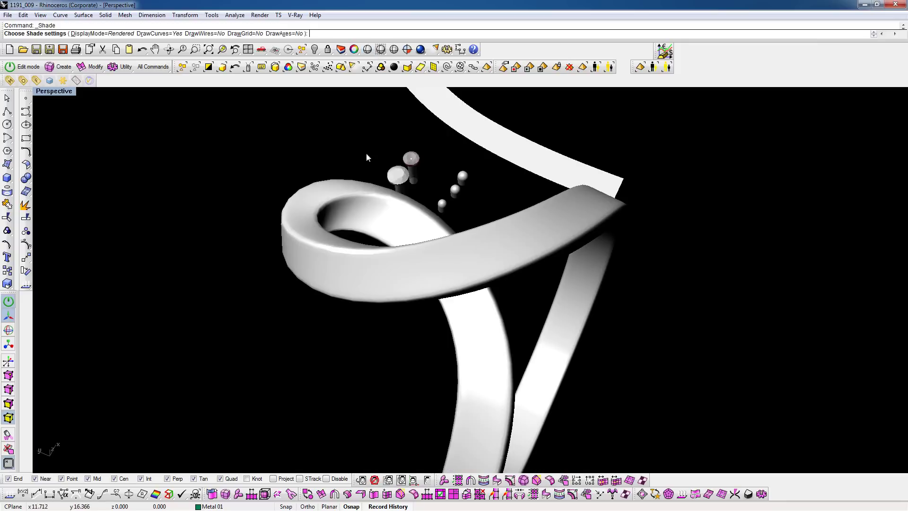
pyautogui.moveTo(366, 152)
pyautogui.mouseDown(button='right')
pyautogui.moveTo(365, 242)
pyautogui.moveTo(246, 293)
pyautogui.moveTo(308, 296)
pyautogui.moveTo(359, 181)
pyautogui.moveTo(509, 235)
pyautogui.moveTo(424, 260)
pyautogui.moveTo(517, 240)
pyautogui.moveTo(588, 205)
pyautogui.moveTo(474, 124)
pyautogui.mouseUp(button='right')
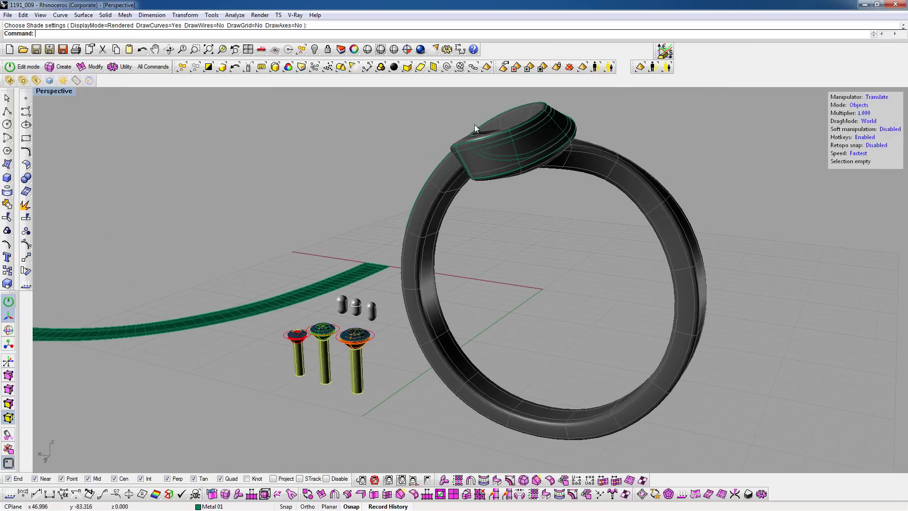
pyautogui.scroll(5, 508, 219)
pyautogui.moveTo(507, 220)
pyautogui.mouseDown(button='right')
pyautogui.moveTo(567, 205)
pyautogui.moveTo(428, 211)
pyautogui.mouseUp(button='right')
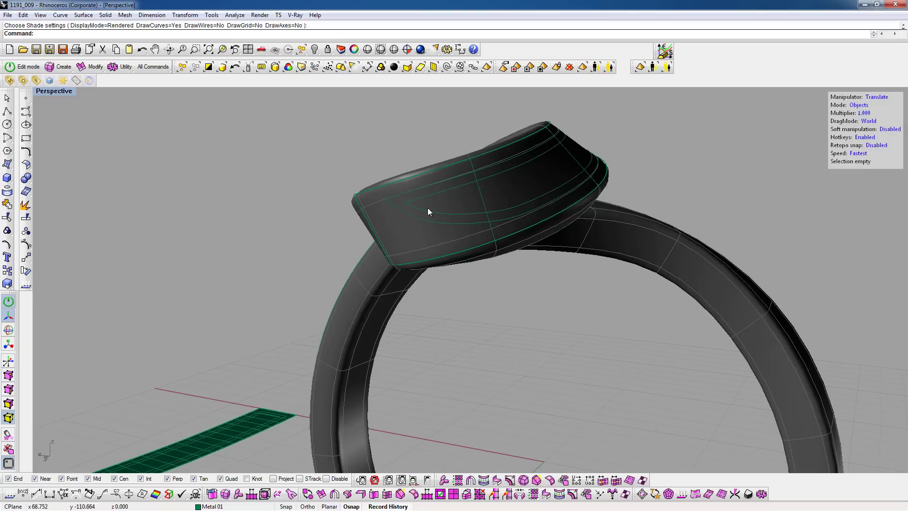
pyautogui.doubleClick(46, 92)
# - Delete the two old flowed curves
pyautogui.scroll(3, 227, 120)
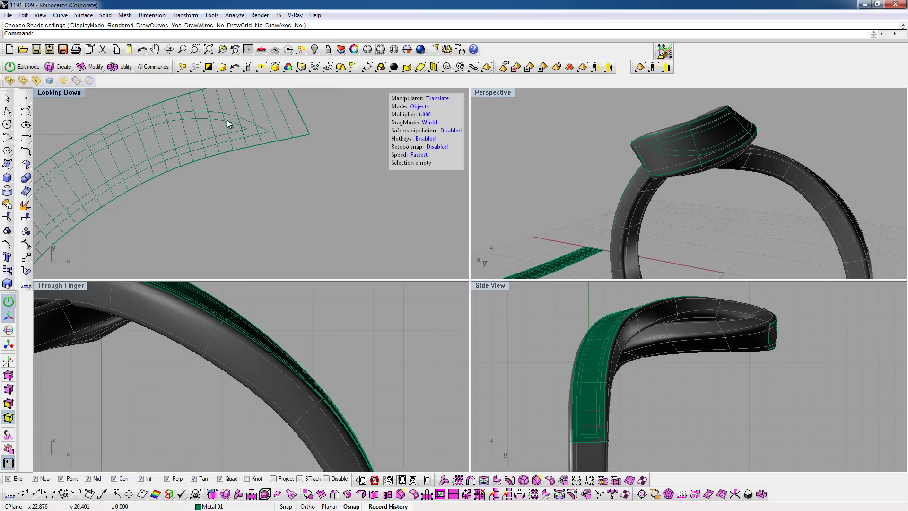
pyautogui.click(226, 114)
pyautogui.press('Delete')
pyautogui.click(662, 152)
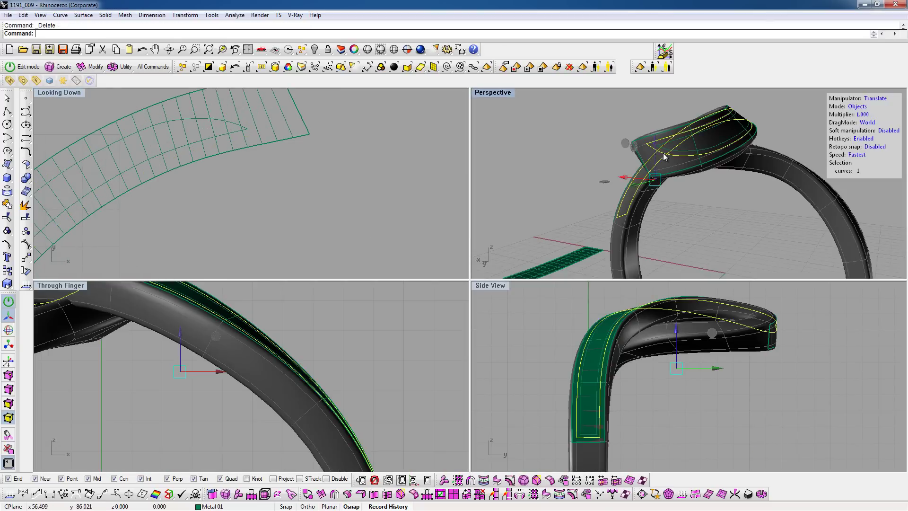
pyautogui.press('Delete')
# - Show the channel curve's control points and drag them to reshape it, undoing one move
pyautogui.middleClick(206, 122)
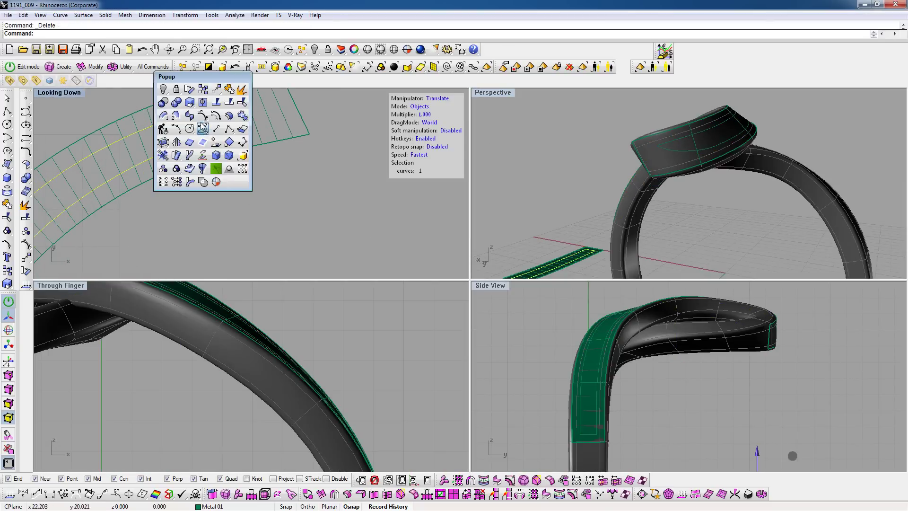
pyautogui.click(214, 137)
pyautogui.scroll(2, 199, 131)
pyautogui.scroll(2, 154, 134)
pyautogui.click(173, 211)
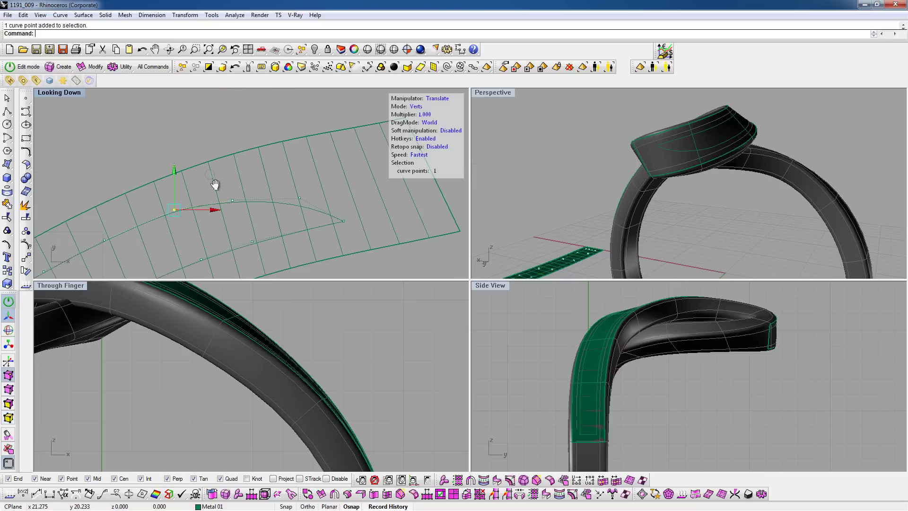
pyautogui.moveTo(257, 151); pyautogui.dragTo(321, 142)
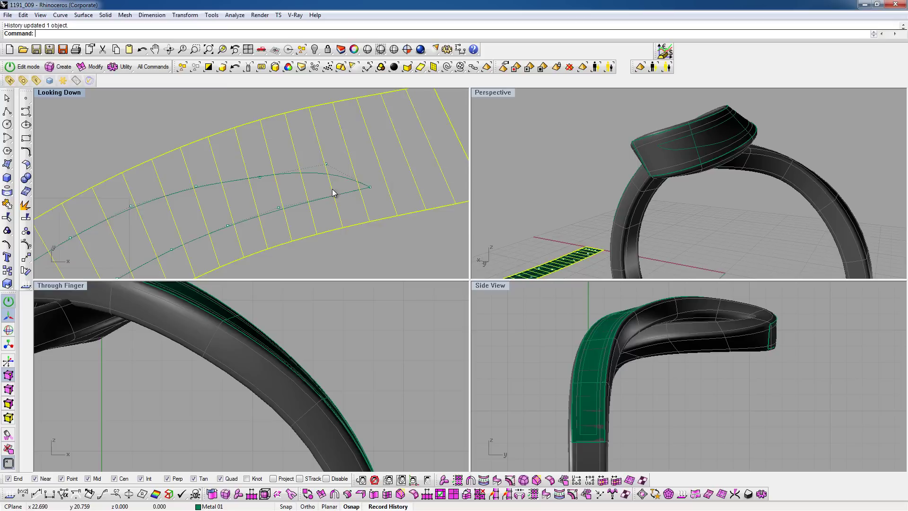
pyautogui.hotkey('ctrl', 'z')
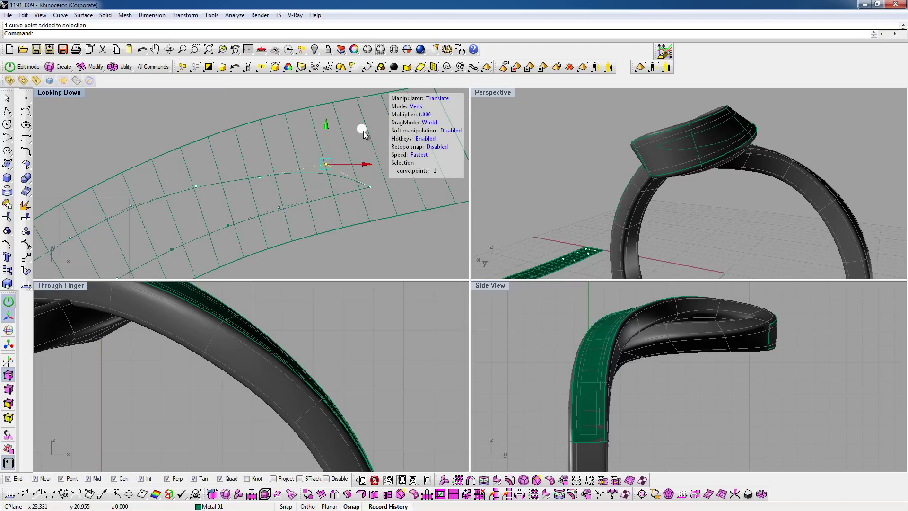
pyautogui.moveTo(360, 128); pyautogui.dragTo(361, 143)
pyautogui.moveTo(558, 189)
pyautogui.mouseDown(button='right')
pyautogui.moveTo(606, 199)
pyautogui.moveTo(322, 218)
pyautogui.mouseUp(button='right')
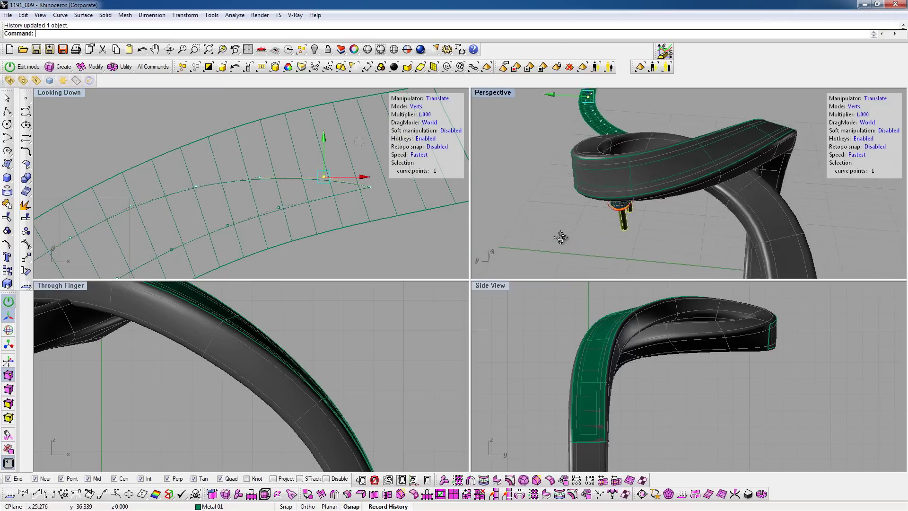
# - Hide the control points and begin offsetting the channel curve again
pyautogui.middleClick(324, 222)
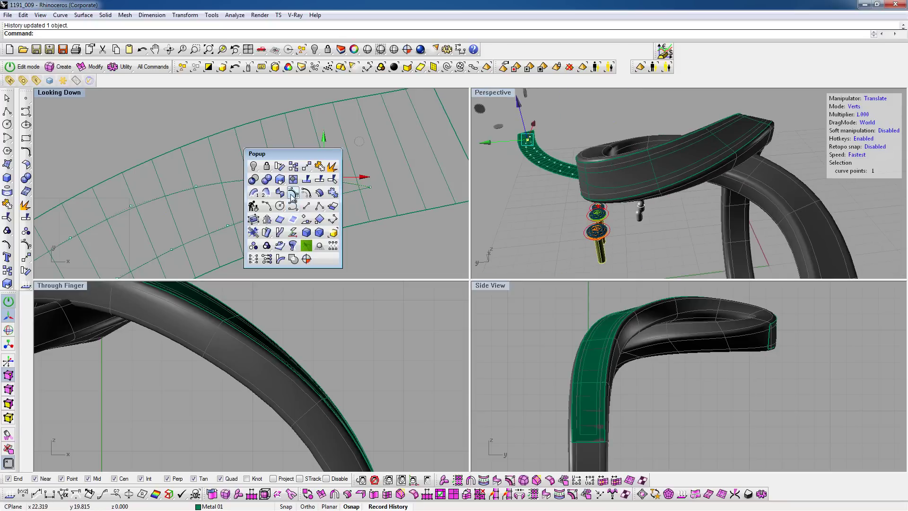
pyautogui.click(288, 176)
pyautogui.middleClick(289, 176)
pyautogui.click(291, 161)
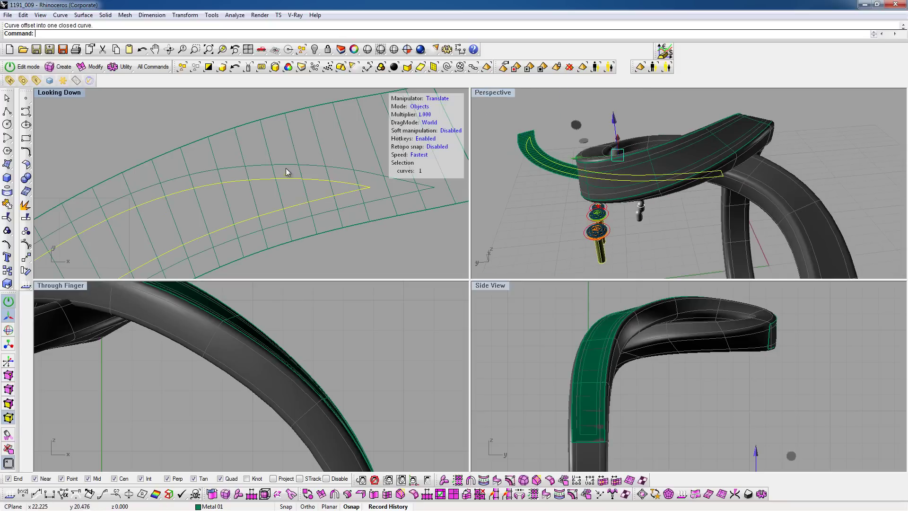
# - Split the flat strip with the channel outline, delete the middle piece, and select the lower piece
pyautogui.scroll(-3, 282, 162)
pyautogui.moveTo(285, 155); pyautogui.dragTo(261, 159, button='right')
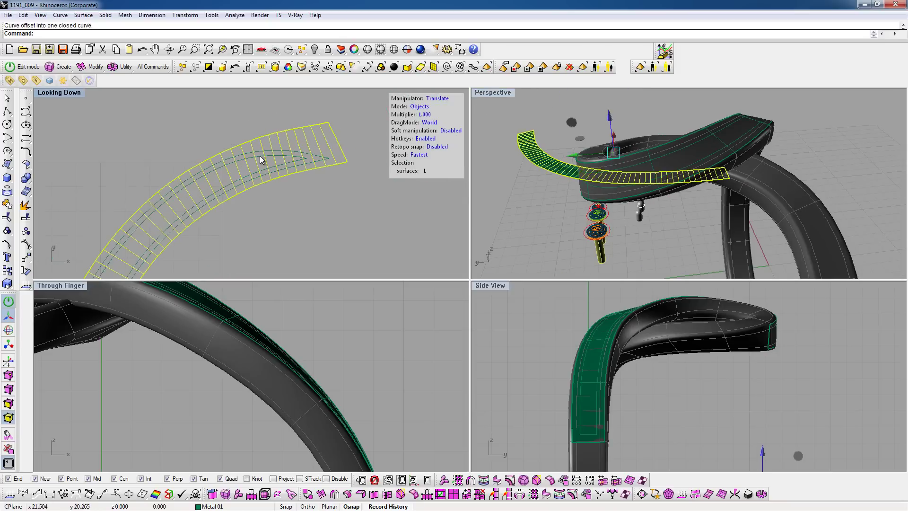
pyautogui.click(26, 217)
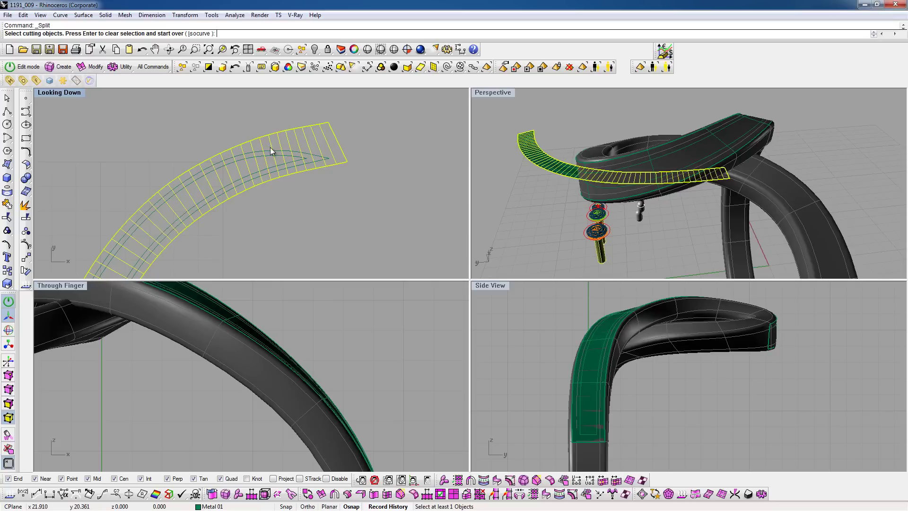
pyautogui.click(271, 144)
pyautogui.press('Return')
pyautogui.scroll(3, 278, 157)
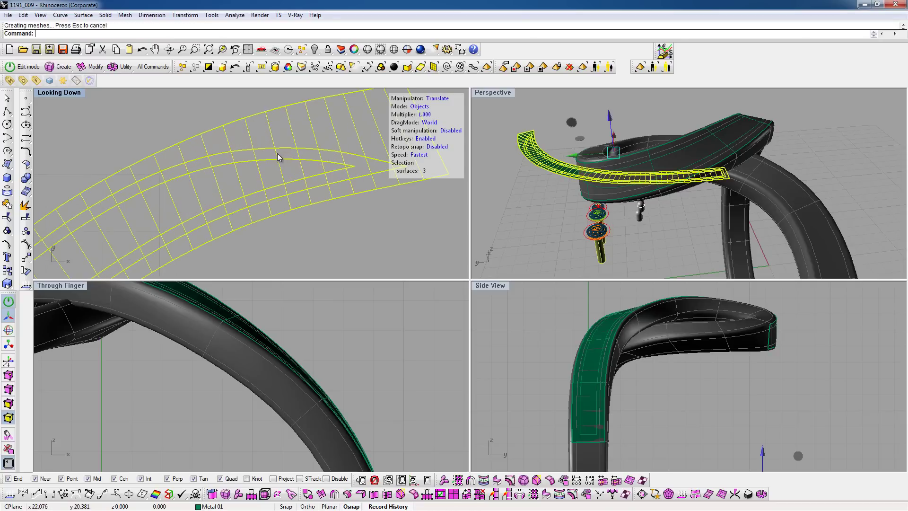
pyautogui.click(277, 153)
pyautogui.press('Delete')
pyautogui.scroll(2, 281, 154)
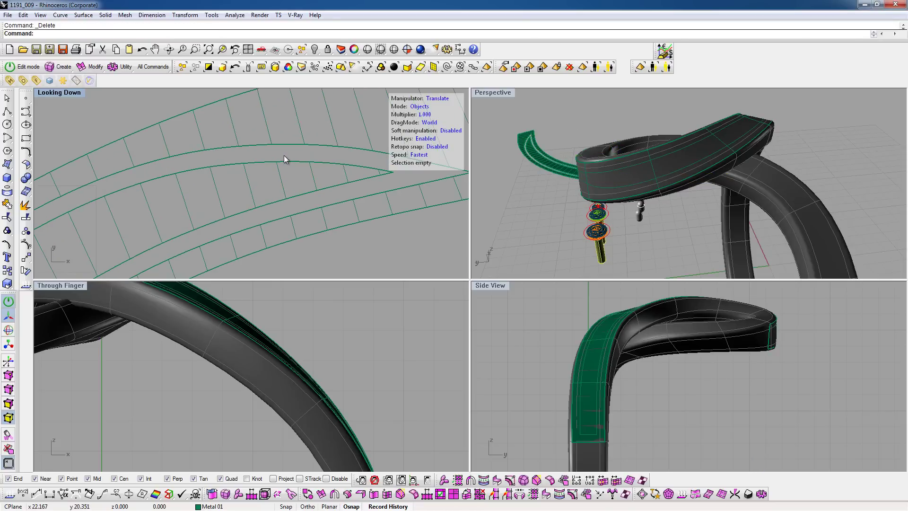
pyautogui.click(262, 175)
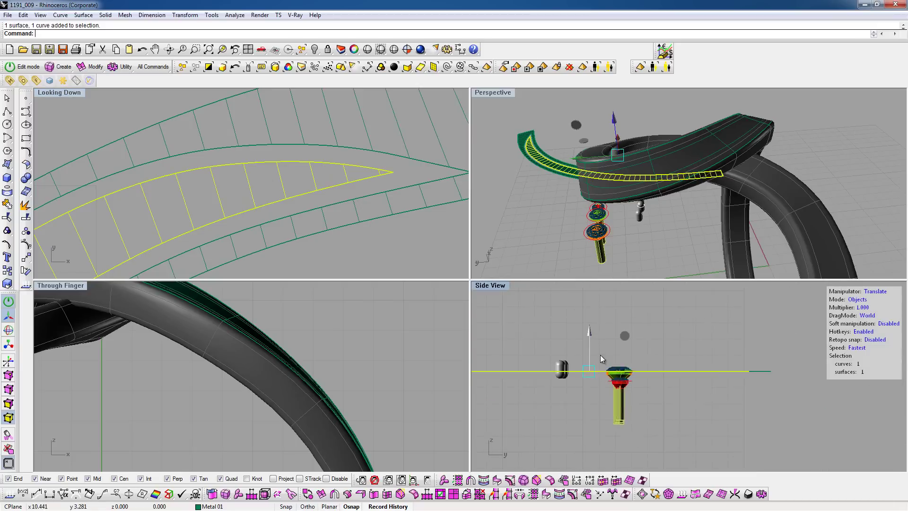
# - Move the lower strip piece and its curve down -0.3 along Z with the gumball
pyautogui.click(590, 336)
pyautogui.write('-0.3')
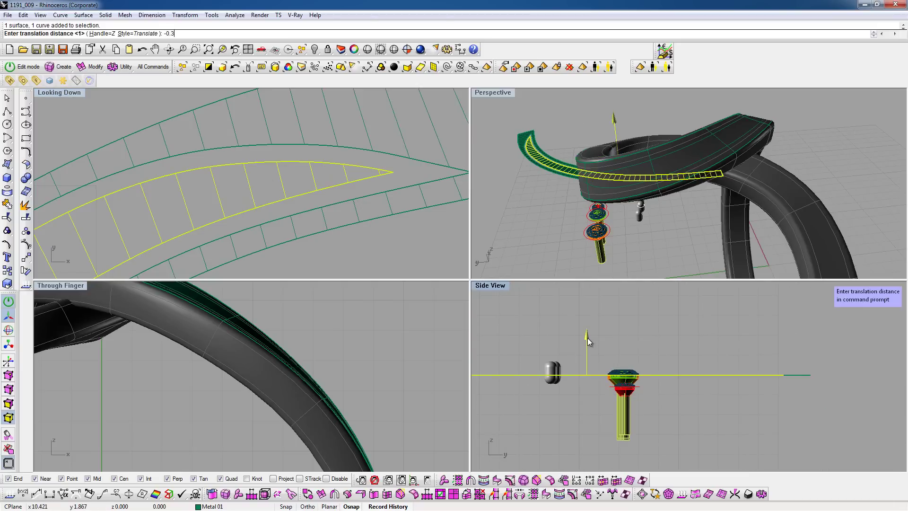
pyautogui.press('Return')
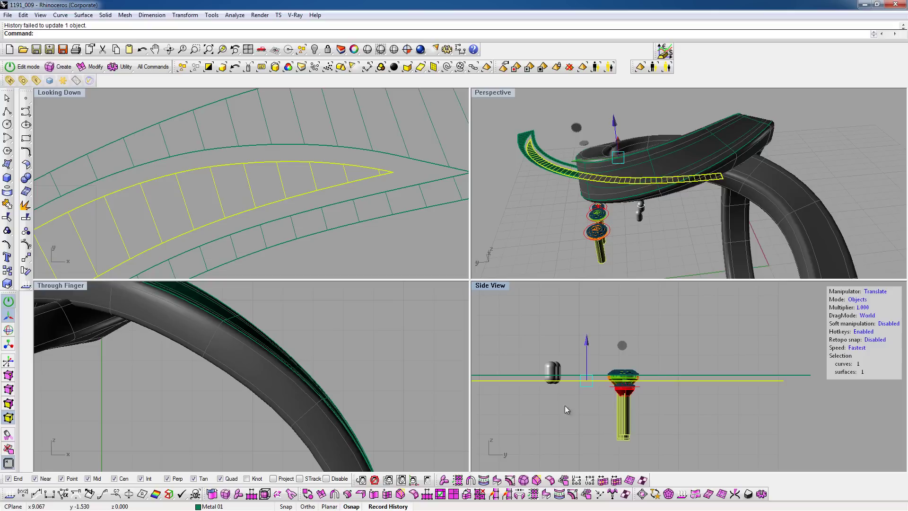
# - Window-select the two left gems with their cutters and delete them
pyautogui.scroll(-3, 333, 211)
pyautogui.scroll(-3, 274, 215)
pyautogui.scroll(-2, 314, 215)
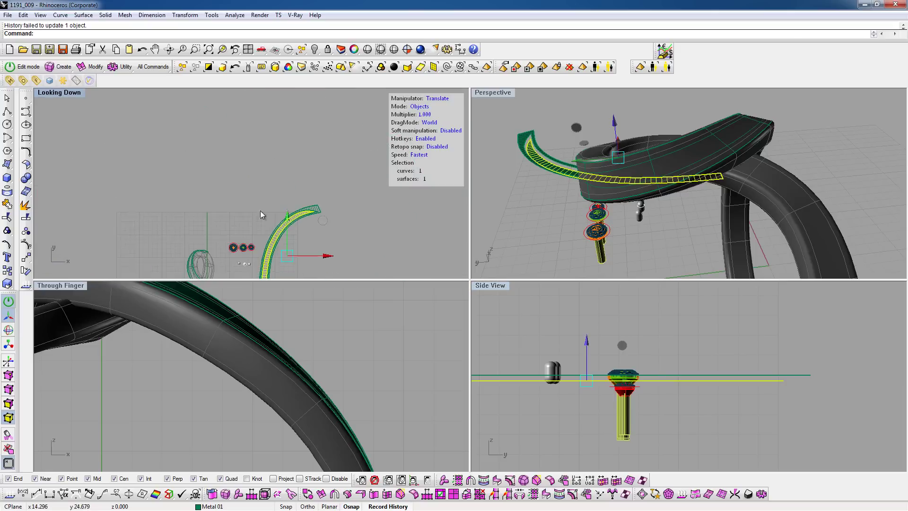
pyautogui.scroll(-2, 260, 211)
pyautogui.scroll(5, 259, 165)
pyautogui.scroll(1, 251, 171)
pyautogui.scroll(1, 176, 150)
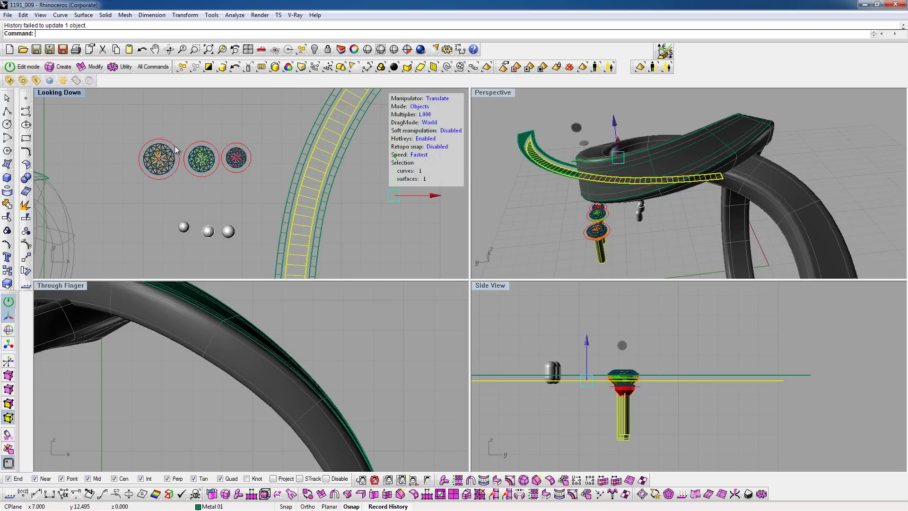
pyautogui.moveTo(188, 137); pyautogui.dragTo(146, 199)
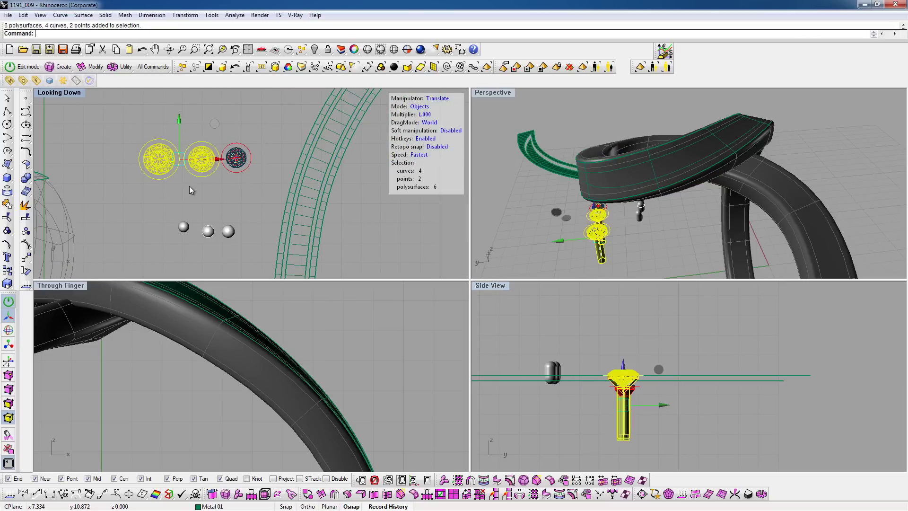
pyautogui.press('Delete')
# - Select two of the three spheres and delete them, keeping one
pyautogui.scroll(5, 236, 159)
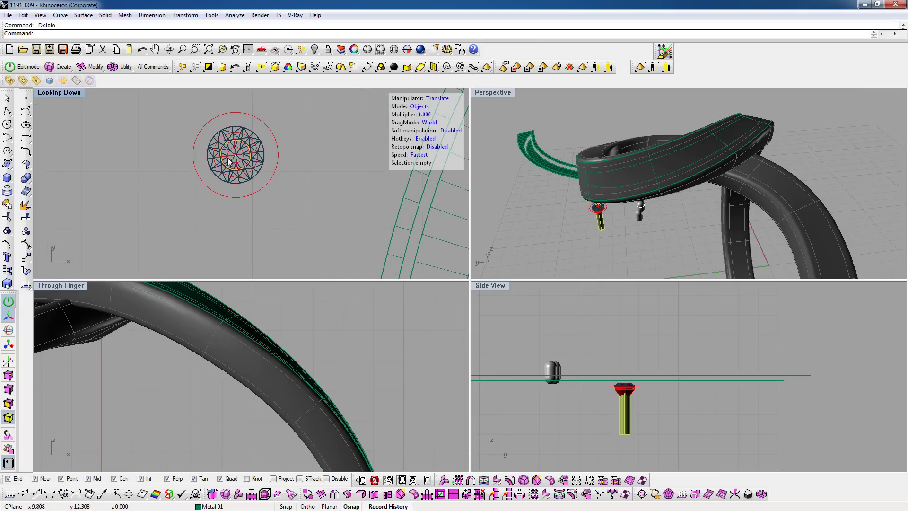
pyautogui.scroll(-5, 225, 122)
pyautogui.scroll(1, 202, 197)
pyautogui.click(192, 177)
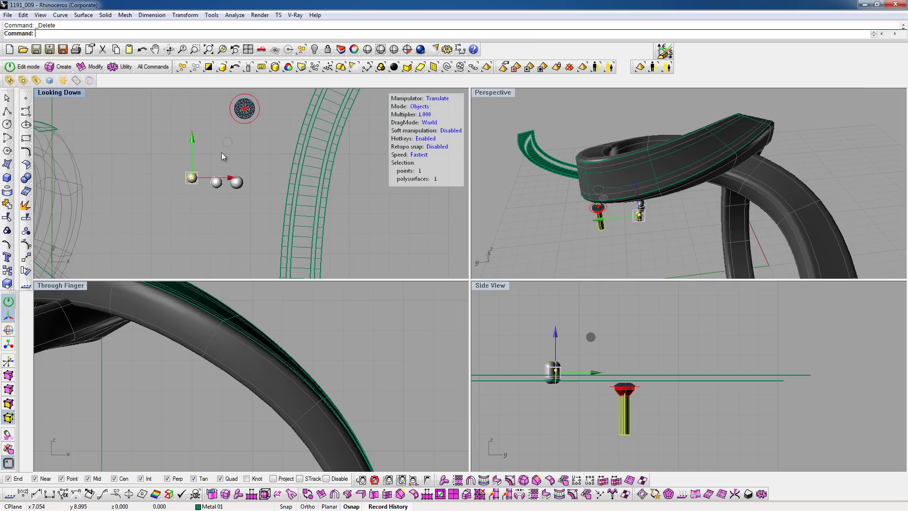
pyautogui.moveTo(233, 169); pyautogui.dragTo(185, 160)
pyautogui.moveTo(185, 160); pyautogui.dragTo(198, 215, button='right')
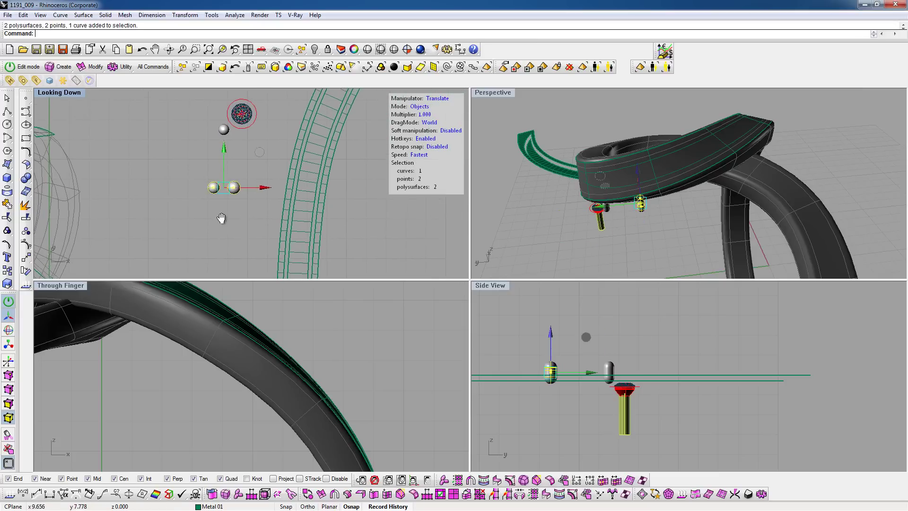
pyautogui.press('Delete')
pyautogui.scroll(-3, 166, 174)
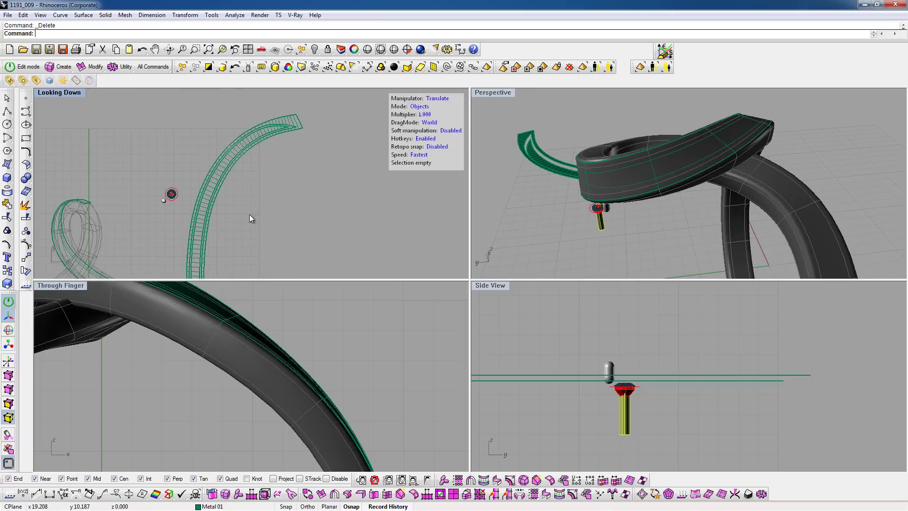
pyautogui.scroll(3, 283, 134)
pyautogui.scroll(2, 282, 134)
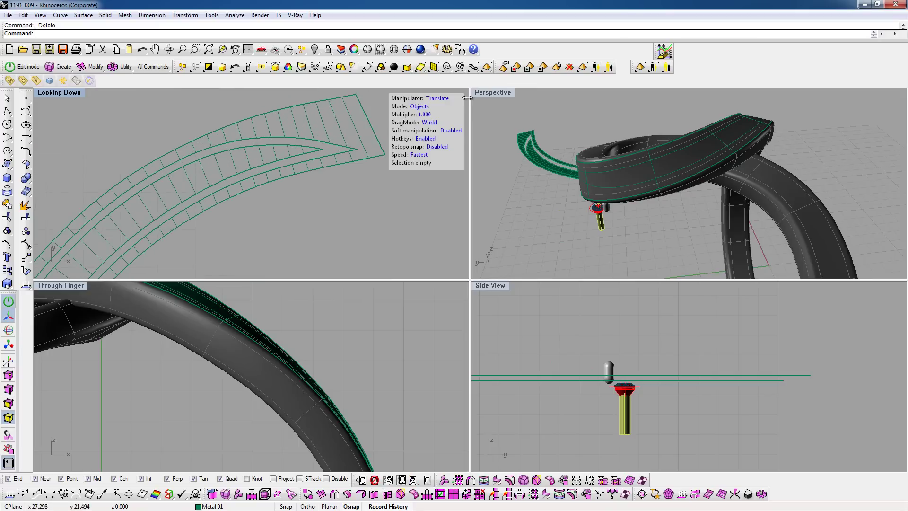
# - Maximise the Perspective view and orbit to the end of the green strip
pyautogui.doubleClick(487, 92)
pyautogui.scroll(-5, 619, 251)
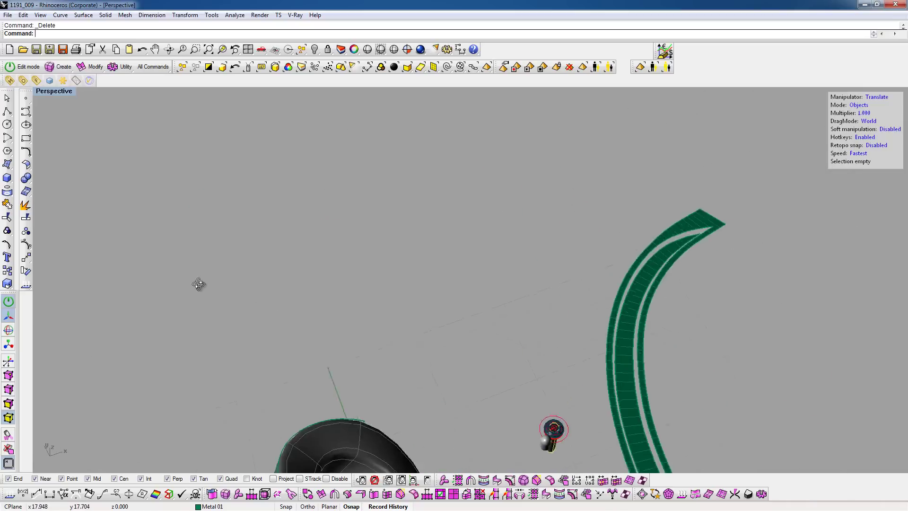
pyautogui.moveTo(370, 223)
pyautogui.mouseDown(button='right')
pyautogui.moveTo(522, 235)
pyautogui.moveTo(576, 268)
pyautogui.moveTo(391, 284)
pyautogui.moveTo(531, 219)
pyautogui.mouseUp(button='right')
pyautogui.scroll(5, 493, 229)
pyautogui.scroll(3, 531, 218)
pyautogui.moveTo(489, 306)
pyautogui.mouseDown(button='right')
pyautogui.moveTo(464, 249)
pyautogui.moveTo(451, 315)
pyautogui.moveTo(468, 281)
pyautogui.moveTo(347, 431)
pyautogui.mouseUp(button='right')
# - Draw a straight line from the channel's pointed tip along the slit
pyautogui.middleClick(452, 315)
pyautogui.click(444, 308)
pyautogui.click(357, 400)
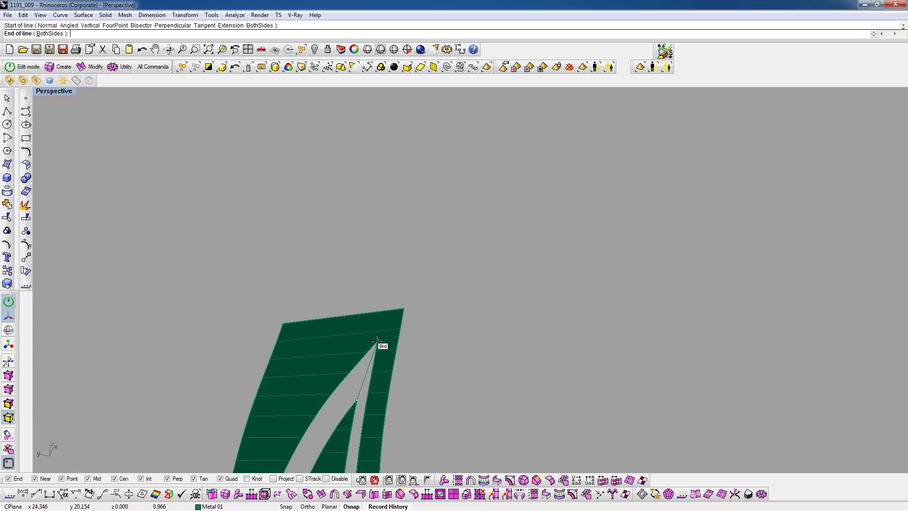
pyautogui.click(377, 341)
pyautogui.moveTo(455, 257)
pyautogui.mouseDown(button='right')
pyautogui.moveTo(363, 359)
pyautogui.moveTo(466, 264)
pyautogui.moveTo(352, 275)
pyautogui.mouseUp(button='right')
# - Extend the curve past the strip's end using Curve Tools > Extend
pyautogui.click(28, 154)
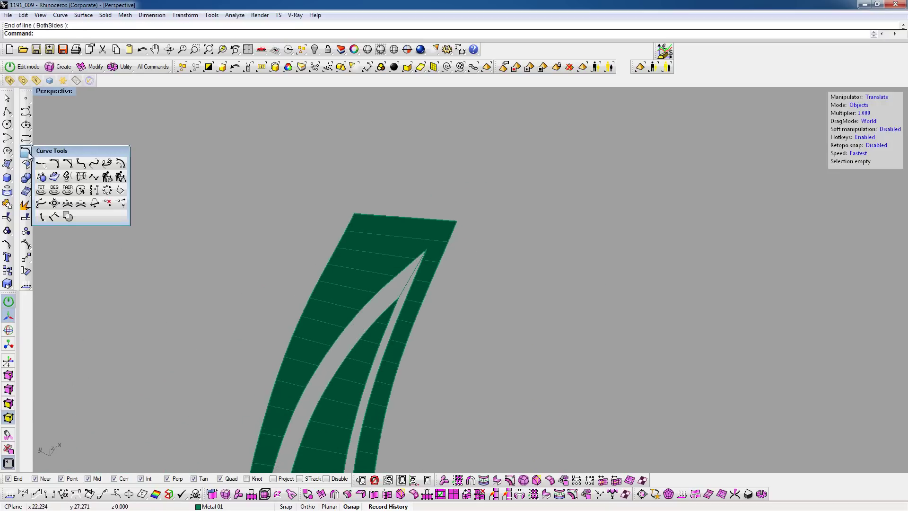
pyautogui.click(44, 163)
pyautogui.press('Return')
pyautogui.click(424, 263)
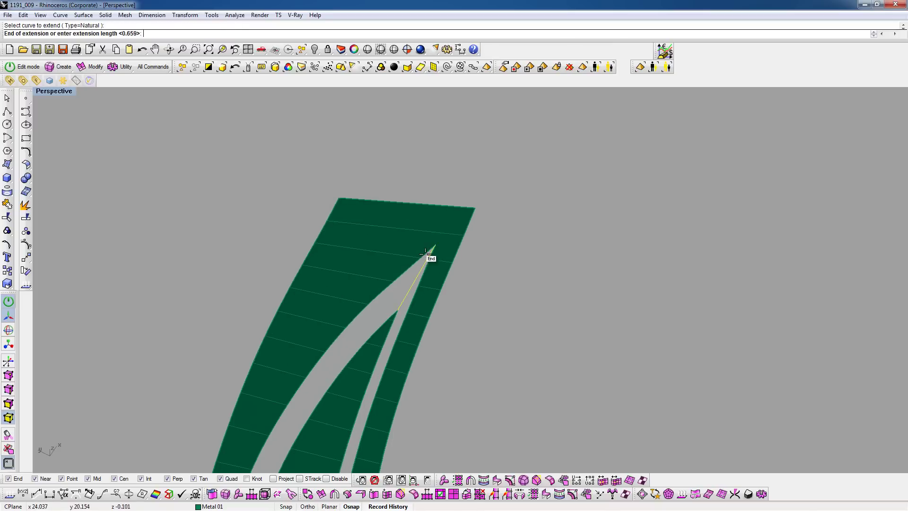
pyautogui.click(460, 185)
pyautogui.moveTo(491, 223)
pyautogui.mouseDown(button='right')
pyautogui.moveTo(335, 222)
pyautogui.moveTo(413, 279)
pyautogui.moveTo(470, 234)
pyautogui.mouseUp(button='right')
pyautogui.middleClick(470, 235)
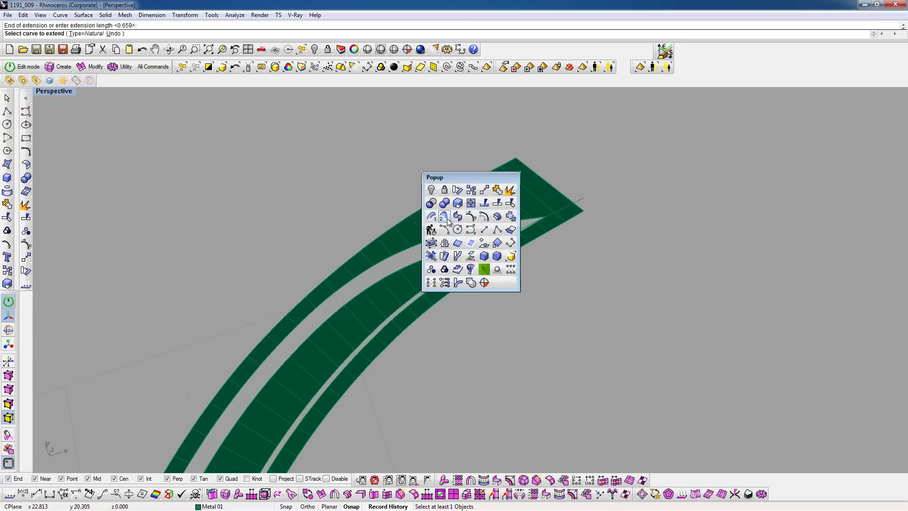
# - Start a Sweep2 using the two channel edge curves as rails and the profile as cross section
pyautogui.click(443, 217)
pyautogui.click(446, 250)
pyautogui.click(458, 232)
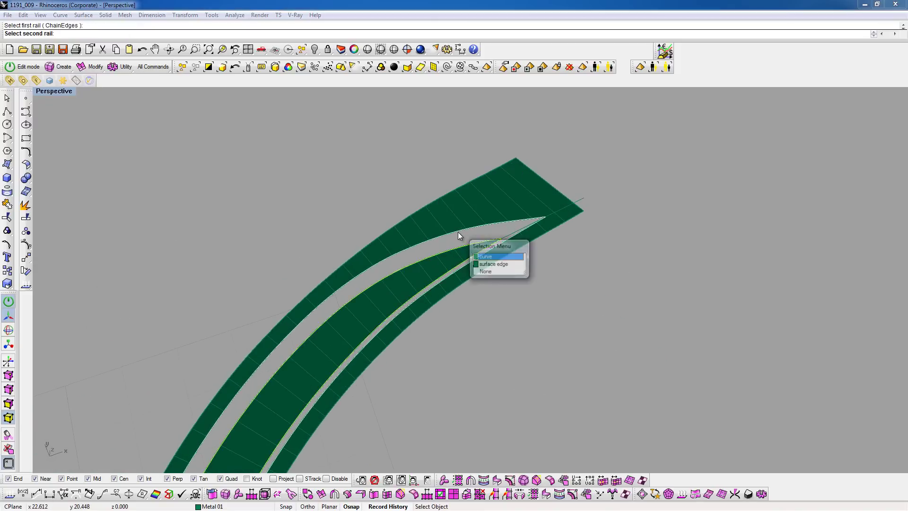
pyautogui.click(515, 235)
pyautogui.moveTo(515, 235)
pyautogui.mouseDown(button='right')
pyautogui.moveTo(397, 255)
pyautogui.moveTo(424, 233)
pyautogui.mouseUp(button='right')
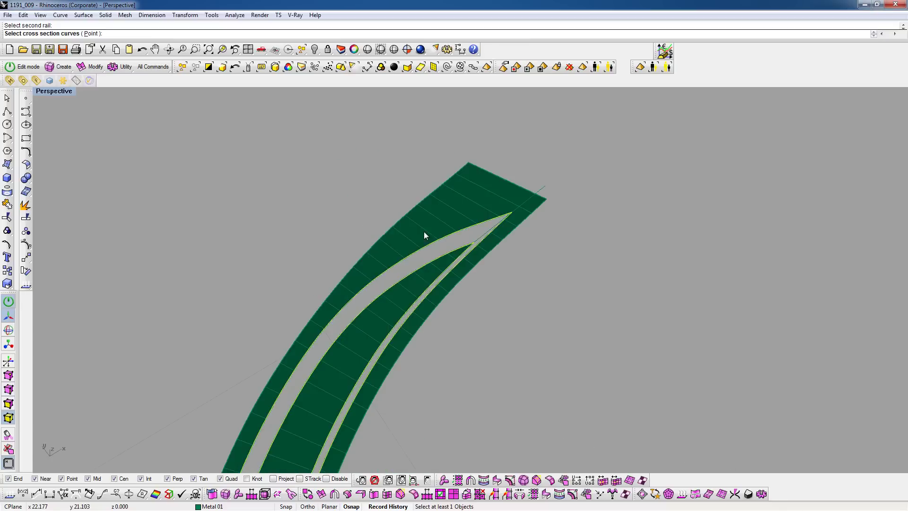
pyautogui.click(480, 240)
pyautogui.press('Return')
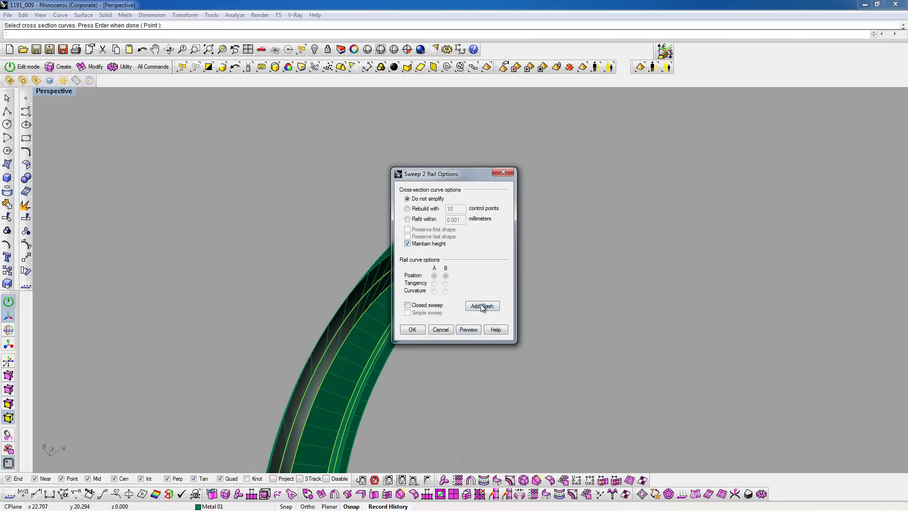
# - Add two slashes between the rails and finish the sweep
pyautogui.click(482, 306)
pyautogui.moveTo(482, 307); pyautogui.dragTo(321, 245, button='right')
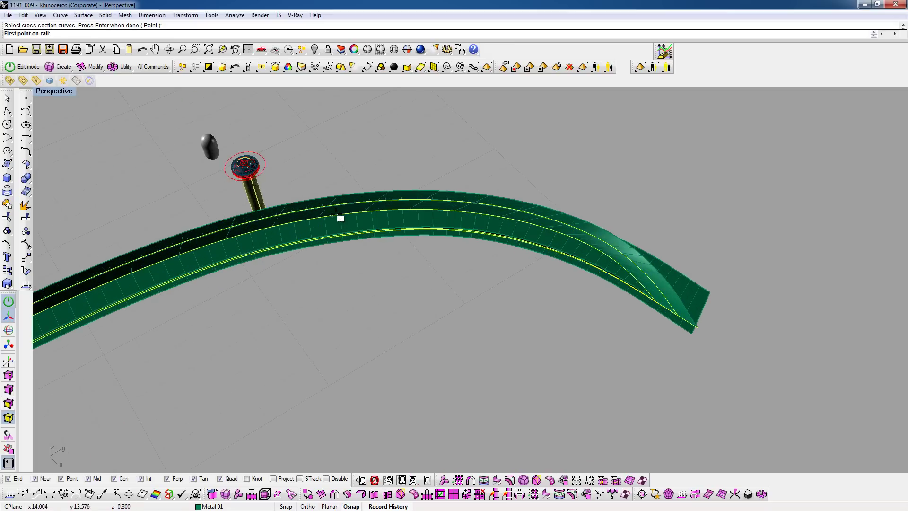
pyautogui.click(333, 213)
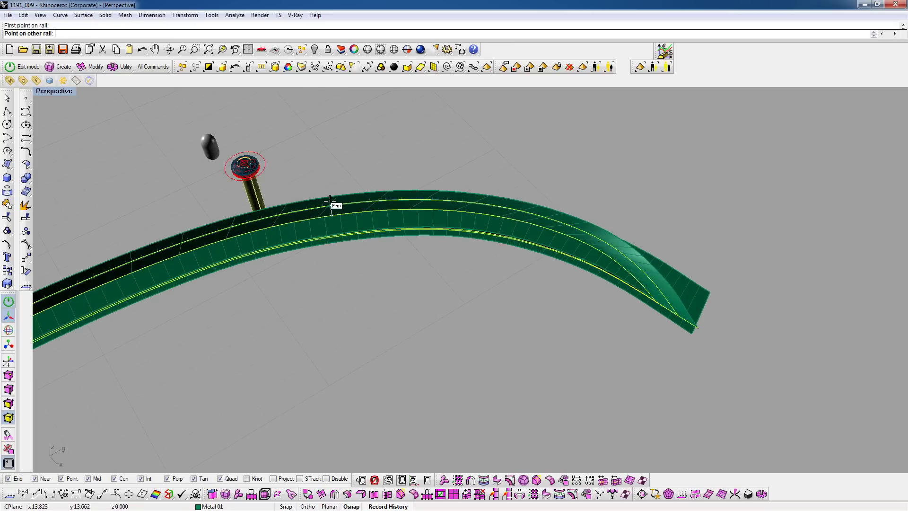
pyautogui.click(330, 206)
pyautogui.moveTo(354, 231); pyautogui.dragTo(330, 181, button='right')
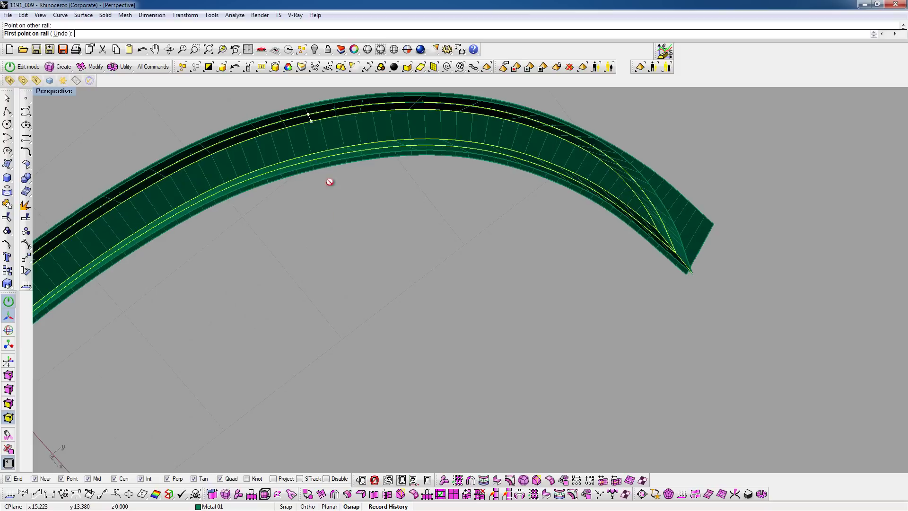
pyautogui.click(323, 151)
pyautogui.scroll(3, 321, 154)
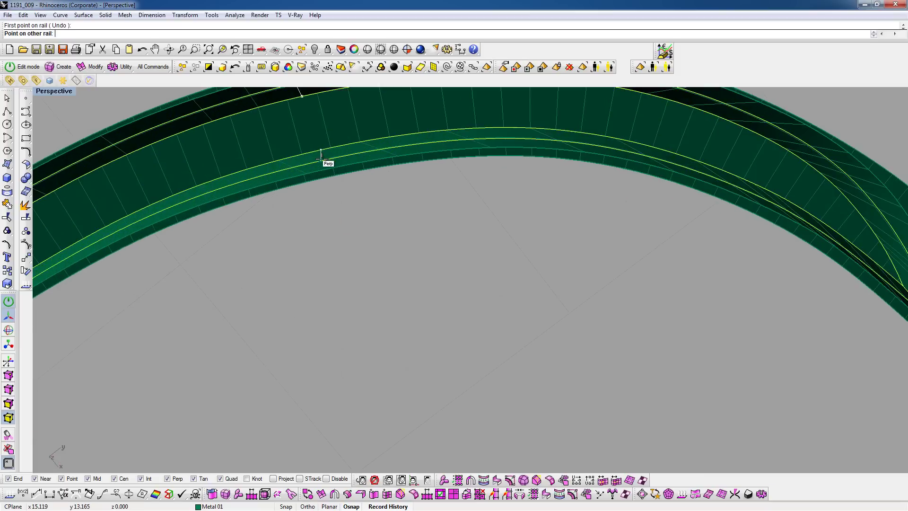
pyautogui.click(321, 153)
pyautogui.scroll(-5, 341, 202)
pyautogui.moveTo(391, 231); pyautogui.dragTo(391, 204, button='right')
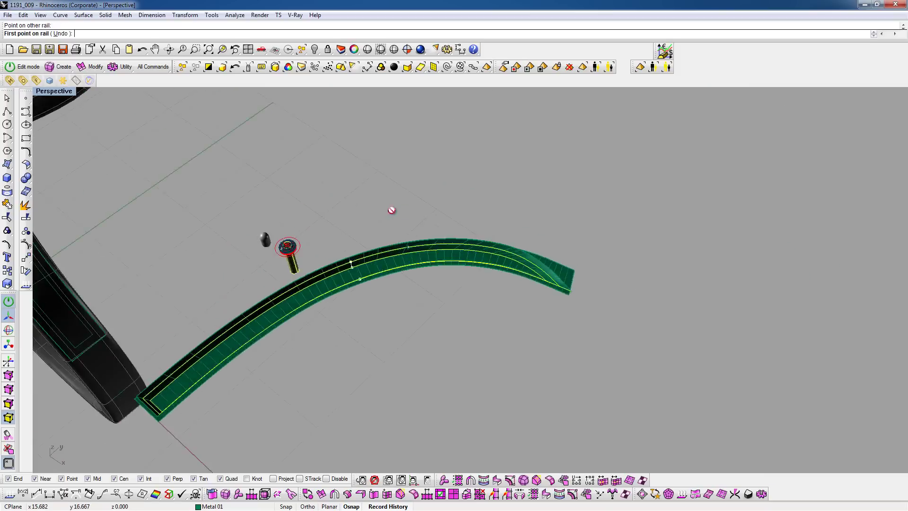
pyautogui.press('Return')
# - Create the swept channel strip beside the ring and select it
pyautogui.click(403, 330)
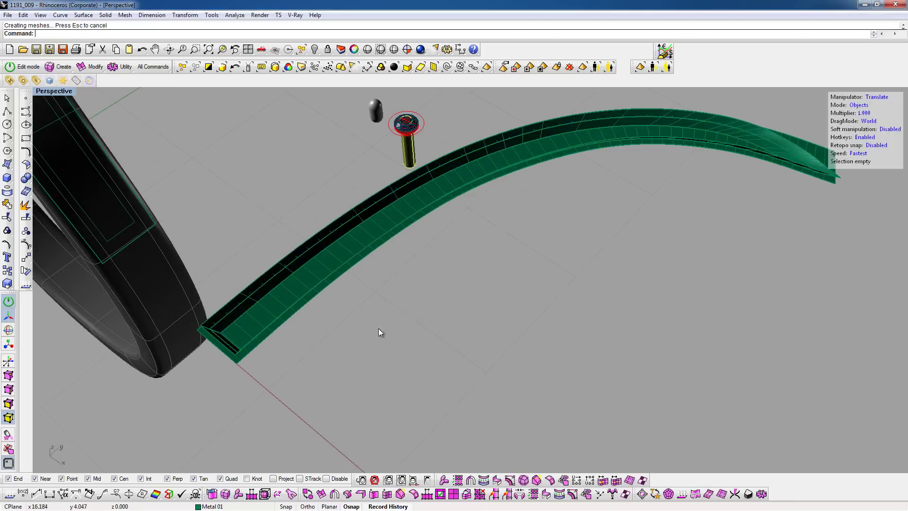
pyautogui.moveTo(378, 328)
pyautogui.mouseDown(button='right')
pyautogui.moveTo(318, 404)
pyautogui.moveTo(213, 277)
pyautogui.moveTo(366, 282)
pyautogui.moveTo(504, 169)
pyautogui.mouseUp(button='right')
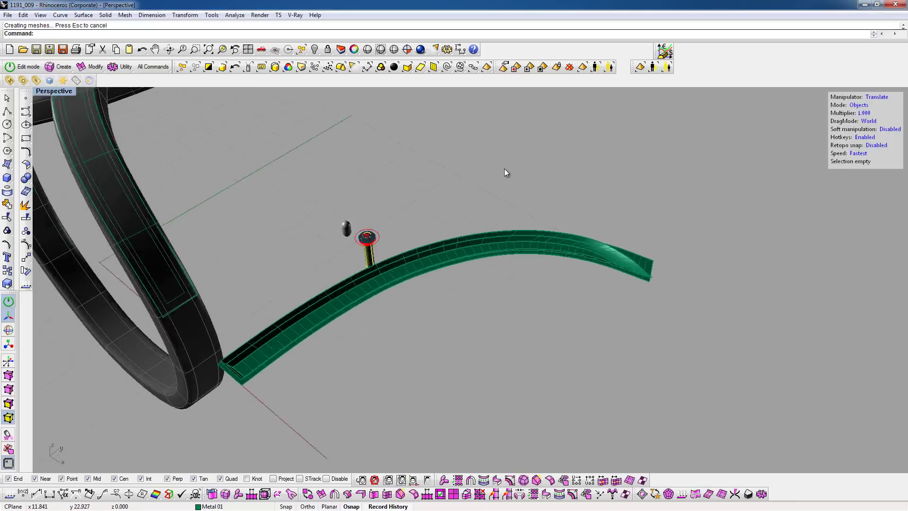
pyautogui.scroll(5, 452, 317)
pyautogui.click(456, 313)
pyautogui.scroll(-5, 457, 312)
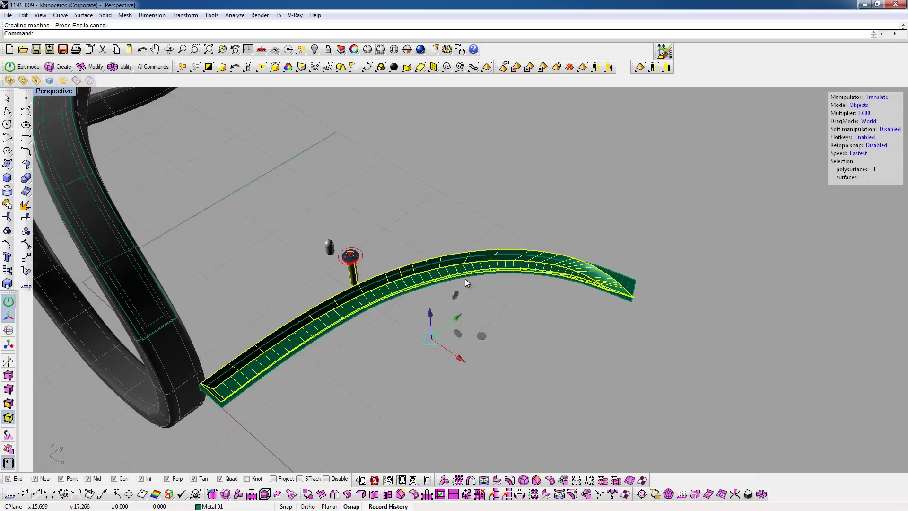
# - Join the swept strip's pieces into one surface, then clear the selection
pyautogui.moveTo(458, 312); pyautogui.dragTo(416, 189, button='right')
pyautogui.middleClick(416, 189)
pyautogui.click(473, 270)
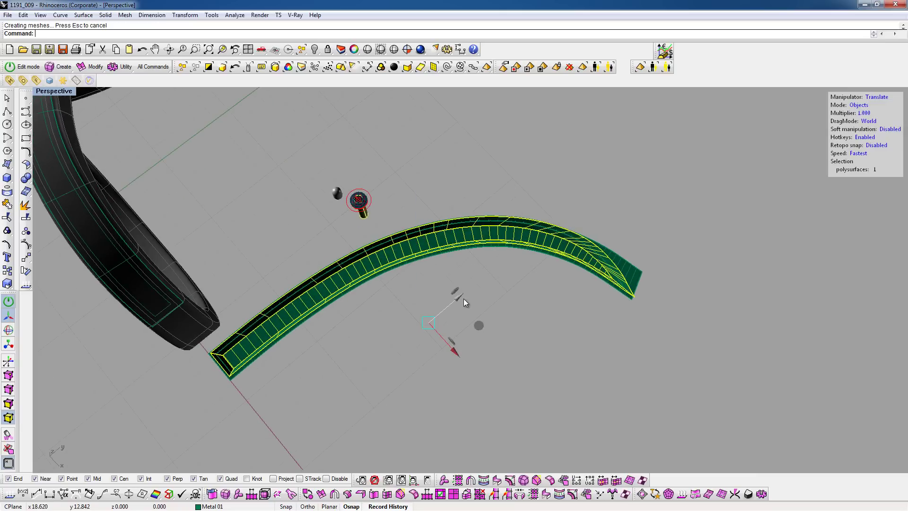
pyautogui.moveTo(463, 298); pyautogui.dragTo(490, 265, button='right')
pyautogui.click(490, 265)
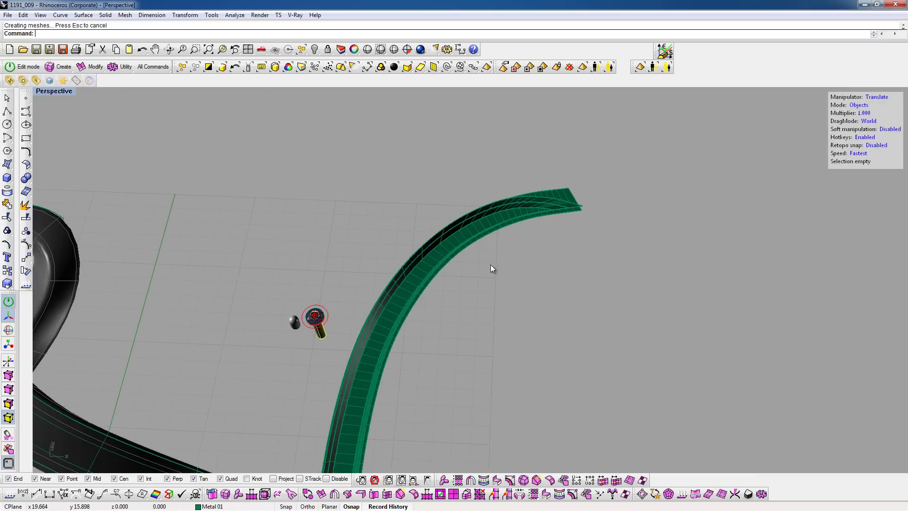
# - Maximise the top view and frame the strip and ring
pyautogui.doubleClick(61, 95)
pyautogui.scroll(-3, 283, 227)
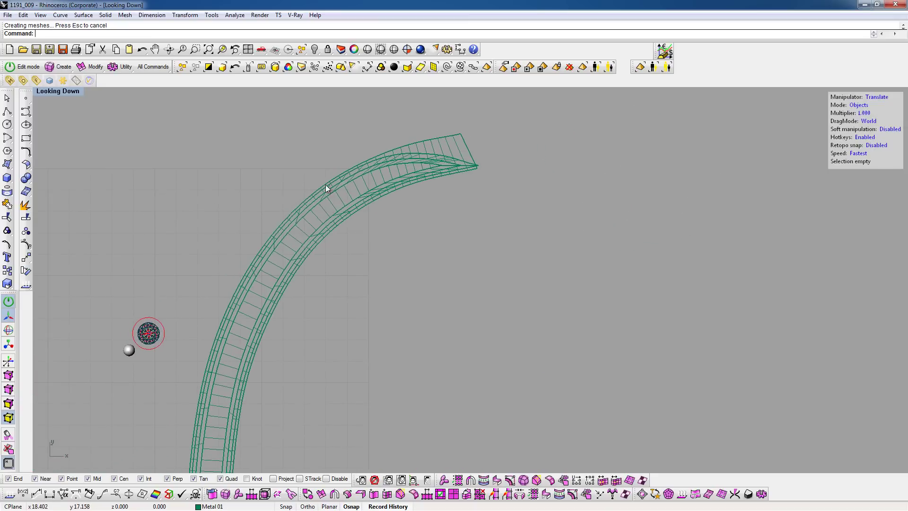
pyautogui.moveTo(326, 188); pyautogui.dragTo(311, 183, button='right')
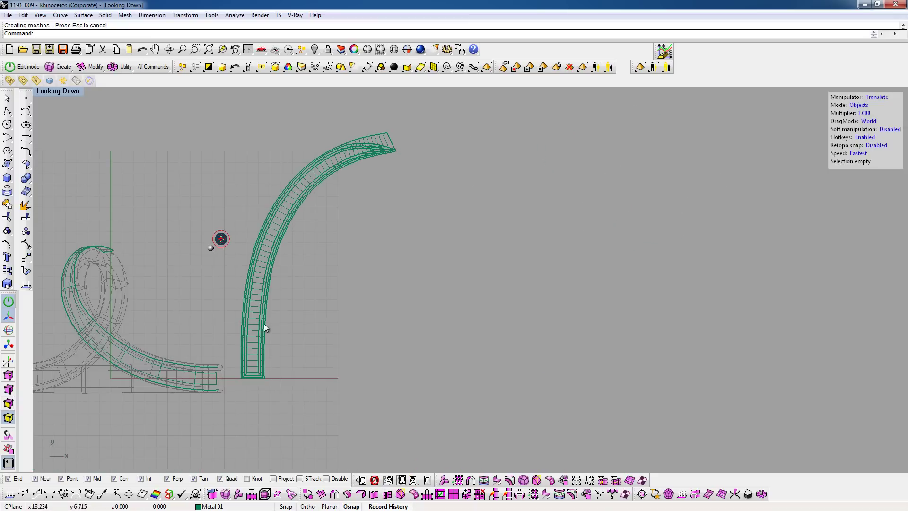
pyautogui.scroll(2, 264, 325)
# - Extract the lengthwise V-direction centre isocurve from the channel, then lock the band and curves
pyautogui.click(8, 192)
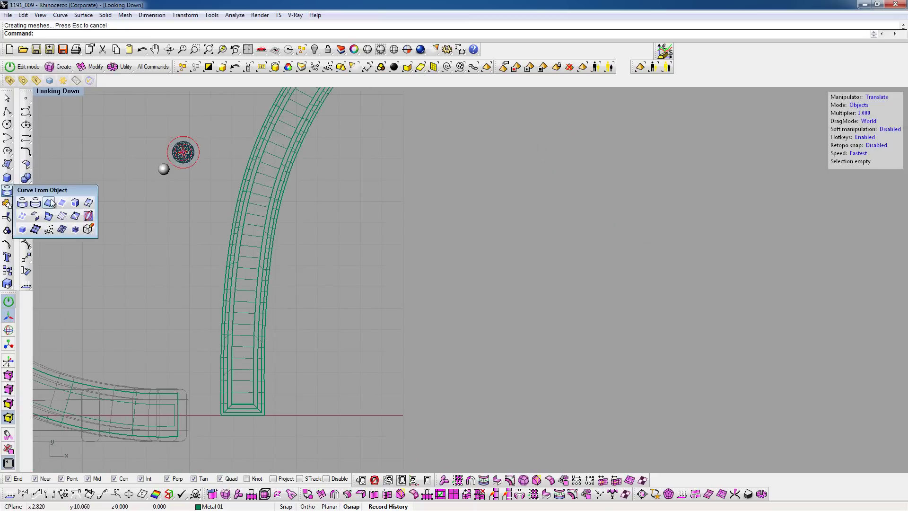
pyautogui.click(88, 203)
pyautogui.scroll(2, 259, 361)
pyautogui.click(245, 246)
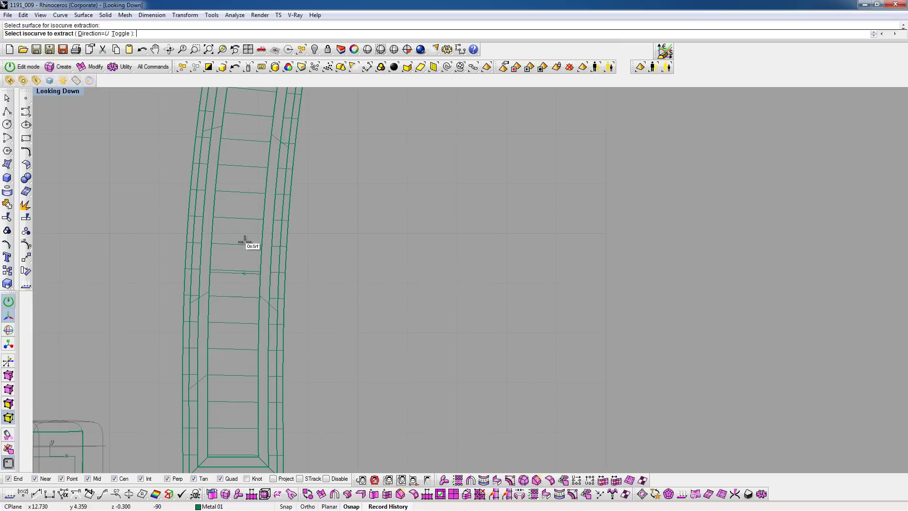
pyautogui.scroll(-1, 241, 352)
pyautogui.click(236, 347)
pyautogui.click(120, 33)
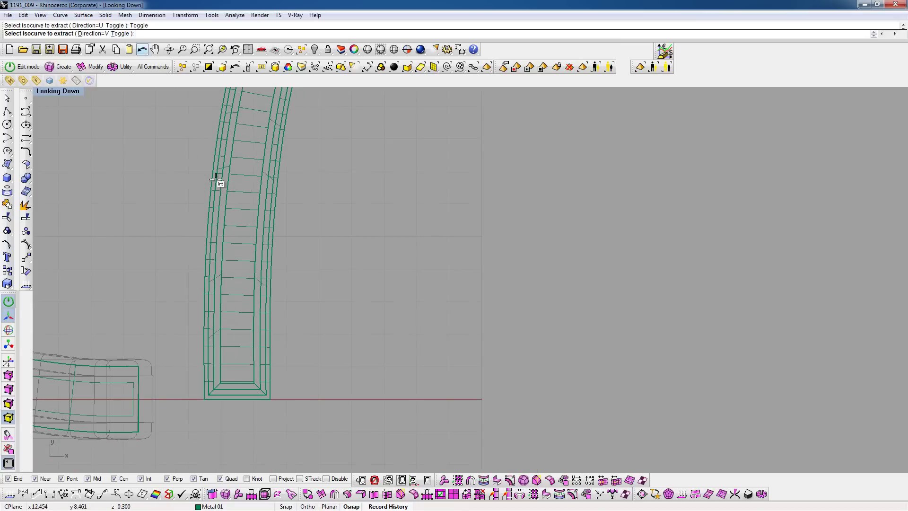
pyautogui.scroll(2, 209, 381)
pyautogui.scroll(-3, 251, 382)
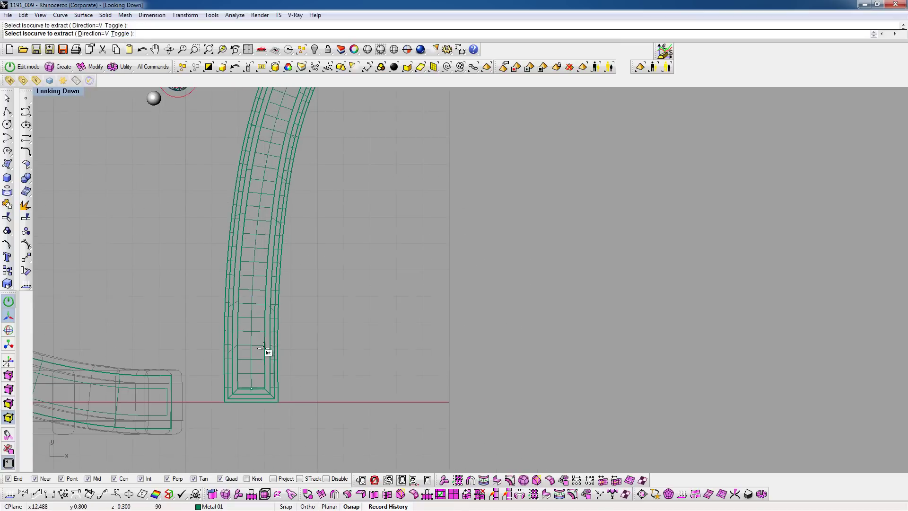
pyautogui.press('Return')
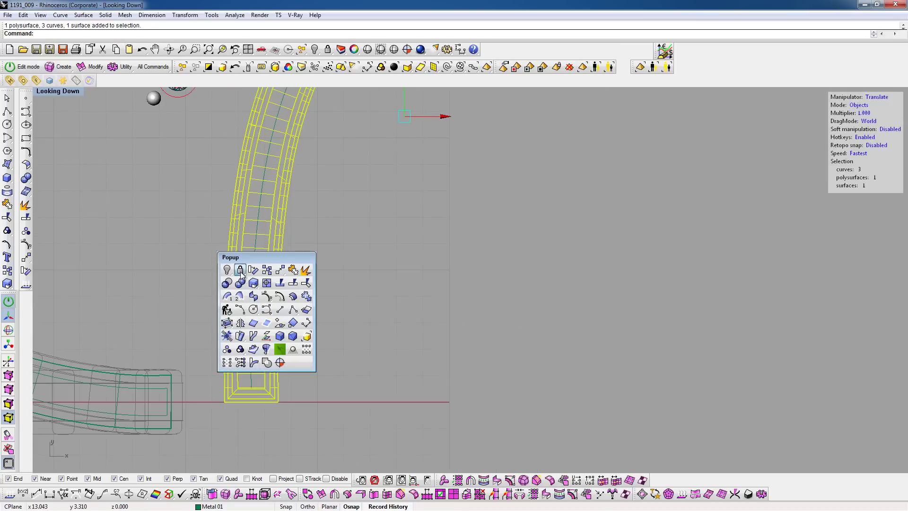
pyautogui.click(240, 271)
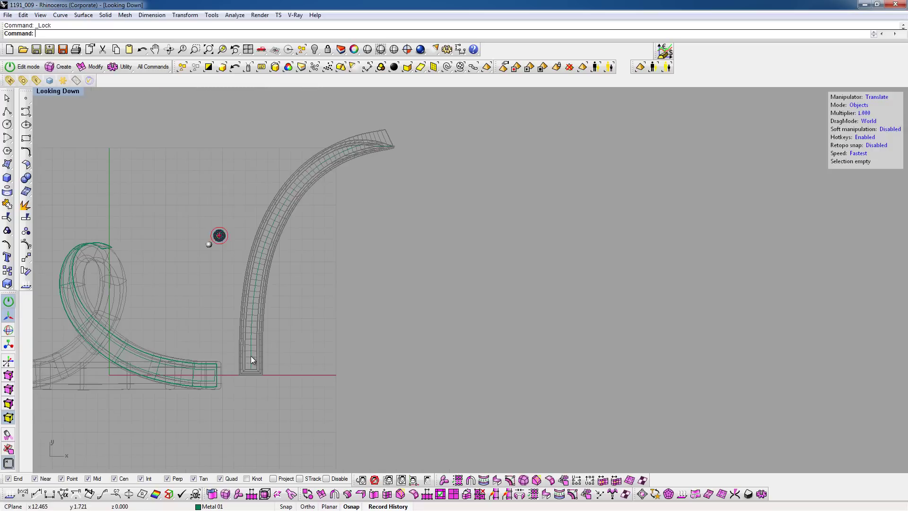
# - Copy the round gem from its centre to the channel's end
pyautogui.scroll(3, 199, 251)
pyautogui.click(191, 243)
pyautogui.middleClick(200, 256)
pyautogui.click(207, 222)
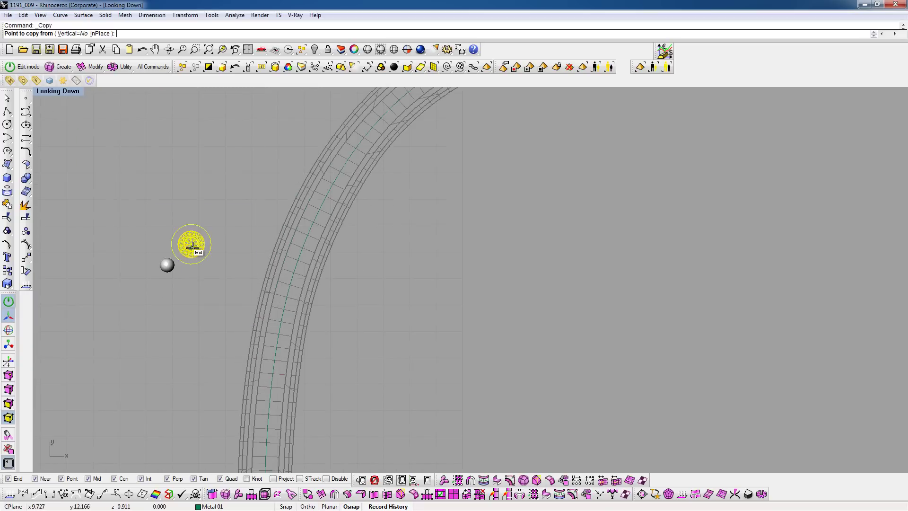
pyautogui.click(192, 245)
pyautogui.scroll(-2, 239, 176)
pyautogui.scroll(4, 290, 375)
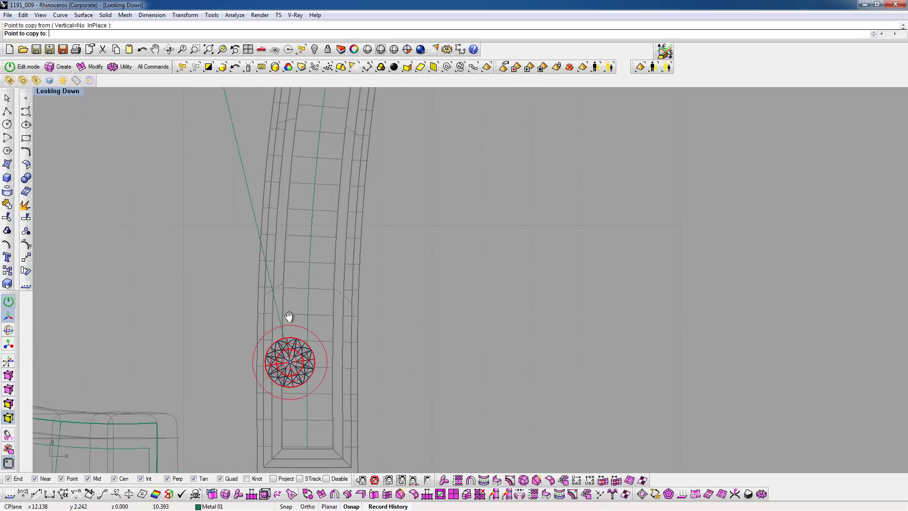
pyautogui.scroll(3, 289, 315)
pyautogui.click(303, 297)
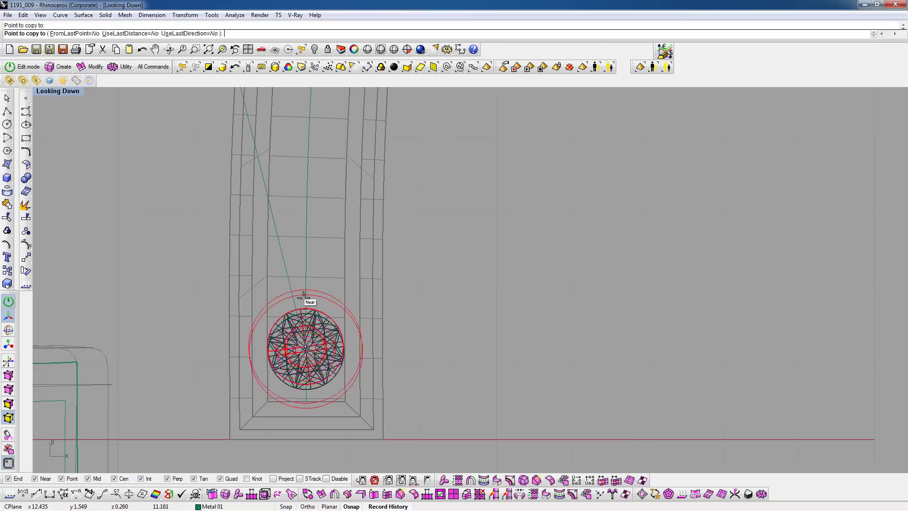
pyautogui.press('Return')
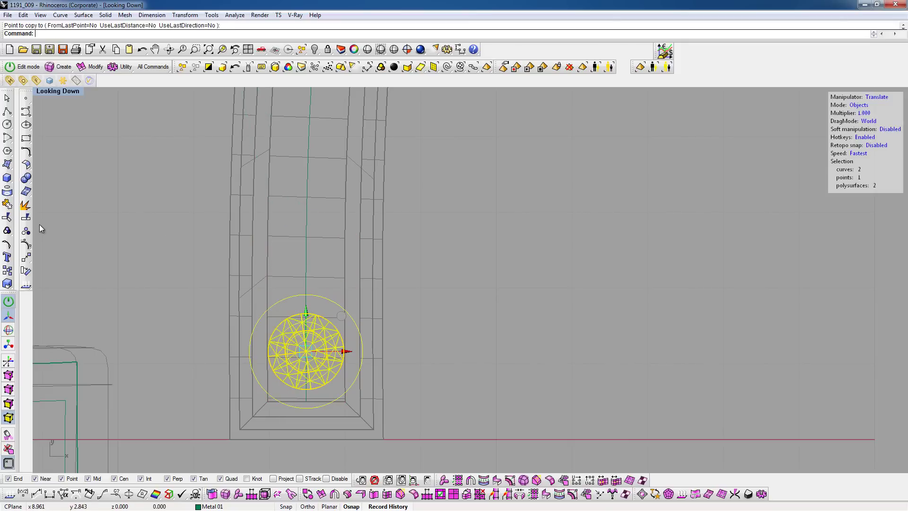
# - Copy that gem just above it, with UseLastDistance=Yes and FromLastPoint=Yes
pyautogui.click(7, 270)
pyautogui.scroll(2, 302, 350)
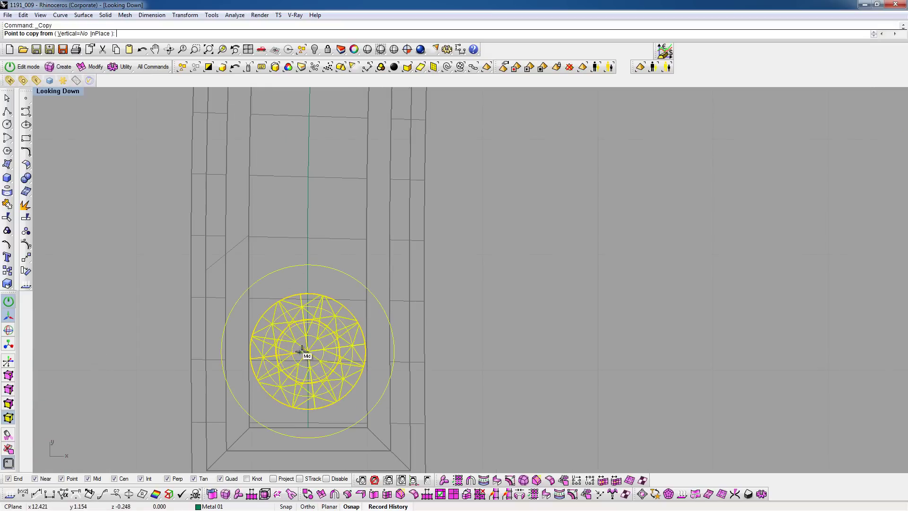
pyautogui.click(308, 351)
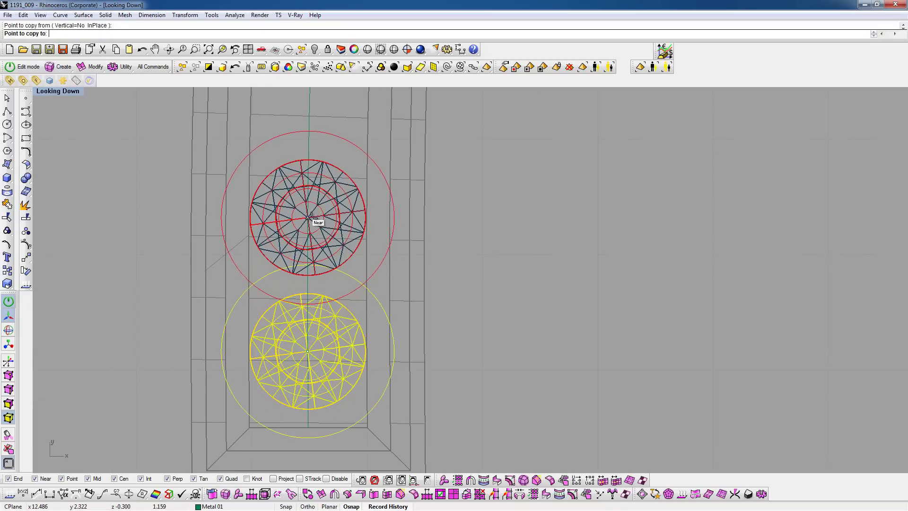
pyautogui.click(308, 218)
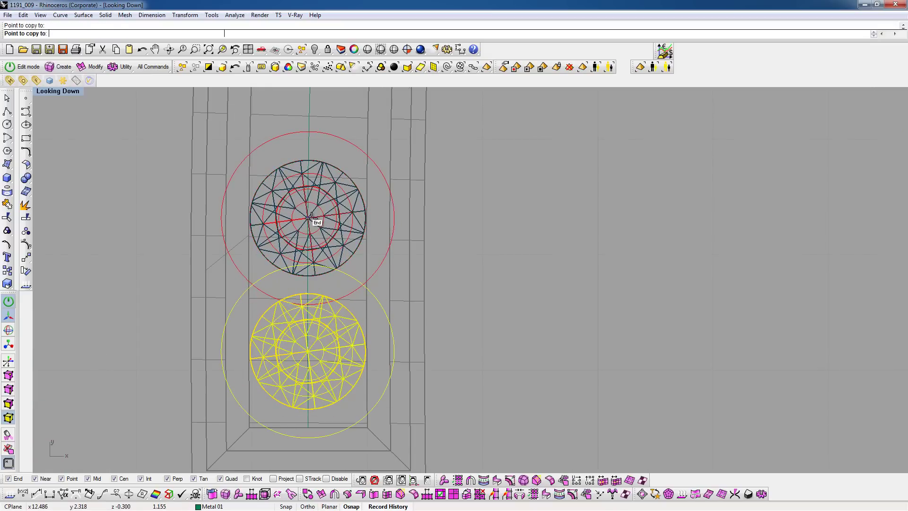
pyautogui.scroll(-1, 291, 222)
pyautogui.scroll(-1, 299, 331)
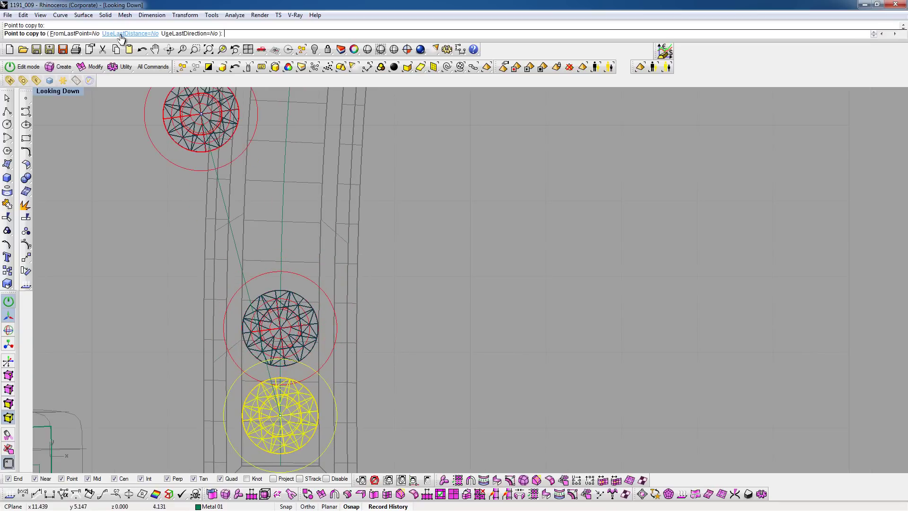
pyautogui.click(120, 35)
pyautogui.click(73, 34)
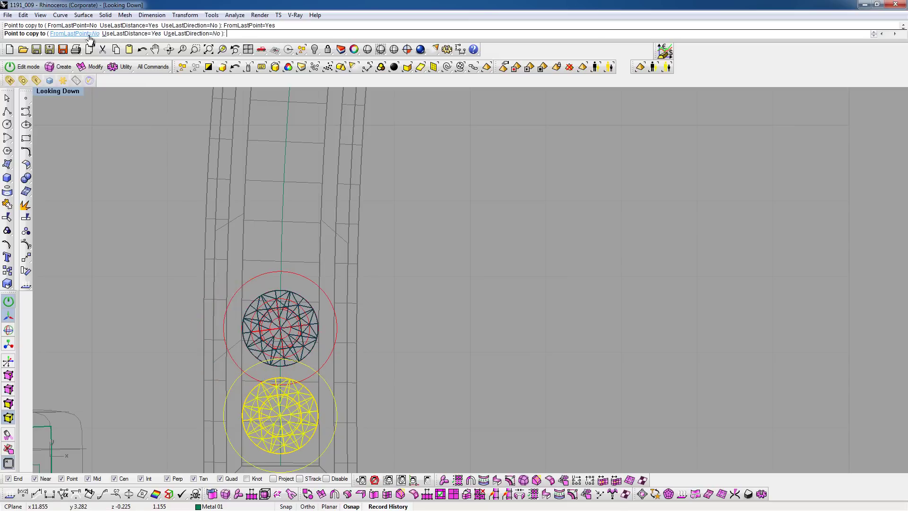
# - Place evenly spaced gem copies up the channel's centre curve
pyautogui.click(282, 243)
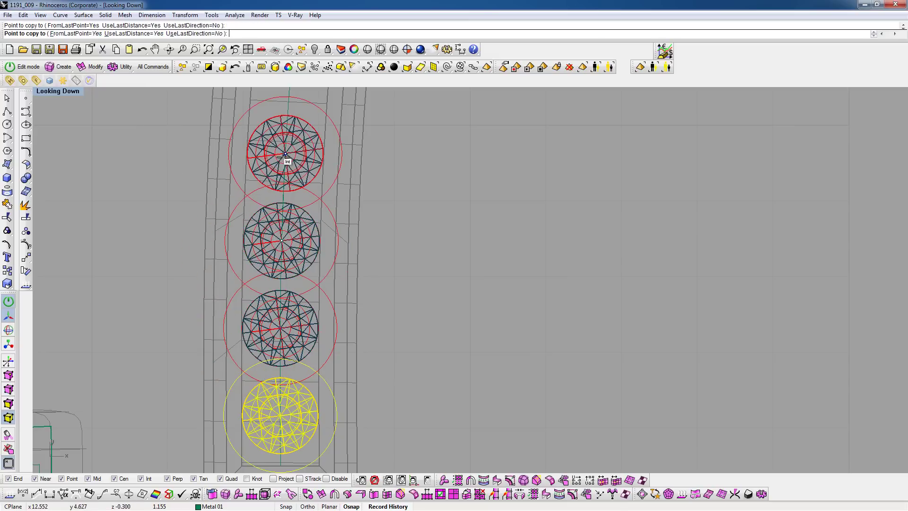
pyautogui.click(279, 175)
pyautogui.scroll(-3, 284, 156)
pyautogui.moveTo(283, 156); pyautogui.dragTo(231, 378, button='right')
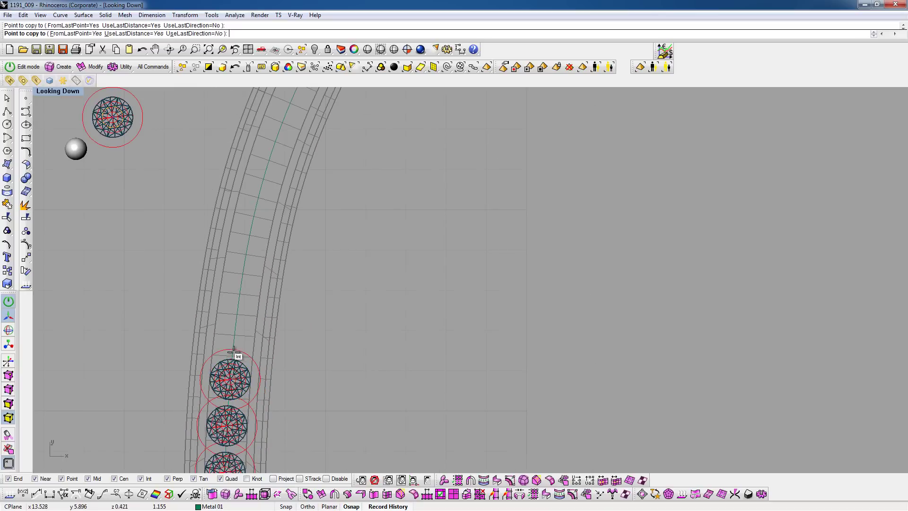
pyautogui.click(240, 313)
pyautogui.click(245, 266)
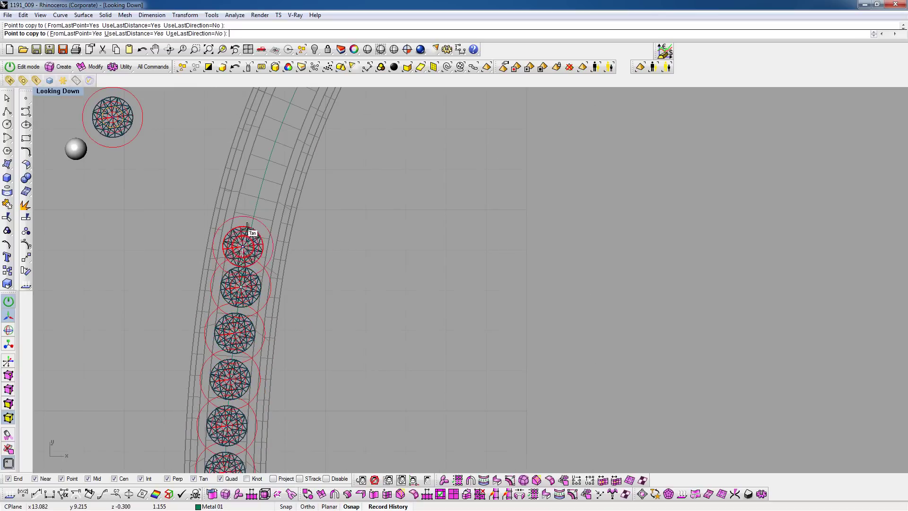
pyautogui.click(249, 241)
pyautogui.click(258, 196)
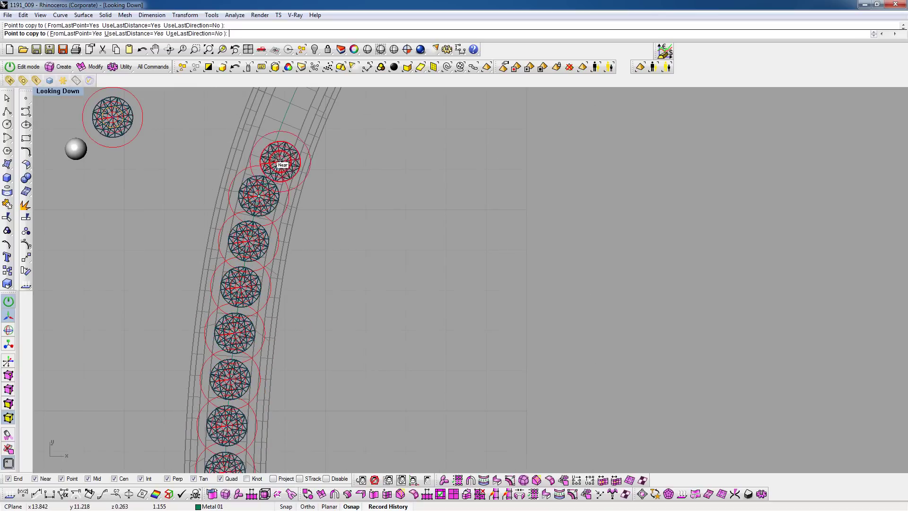
pyautogui.click(271, 151)
# - Continue the row of gem copies along the band's curve to its tip
pyautogui.moveTo(253, 274); pyautogui.dragTo(194, 508, button='right')
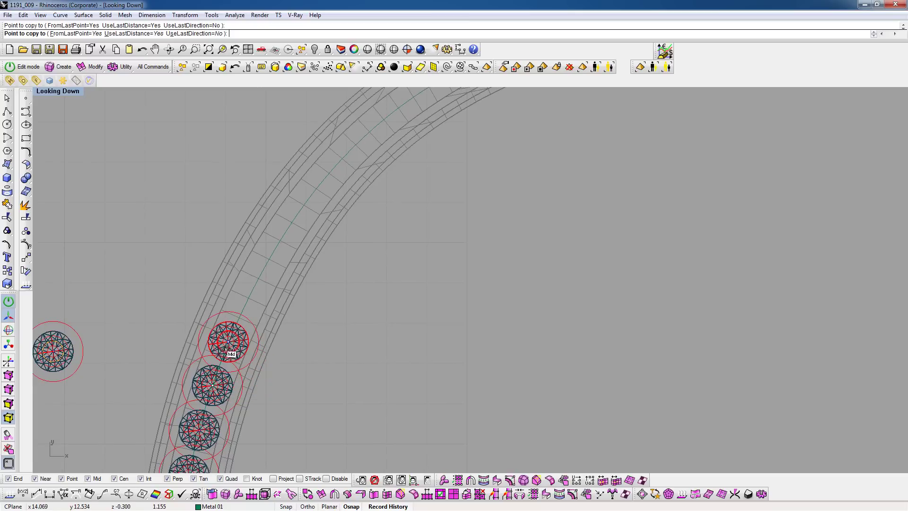
pyautogui.click(228, 341)
pyautogui.click(248, 293)
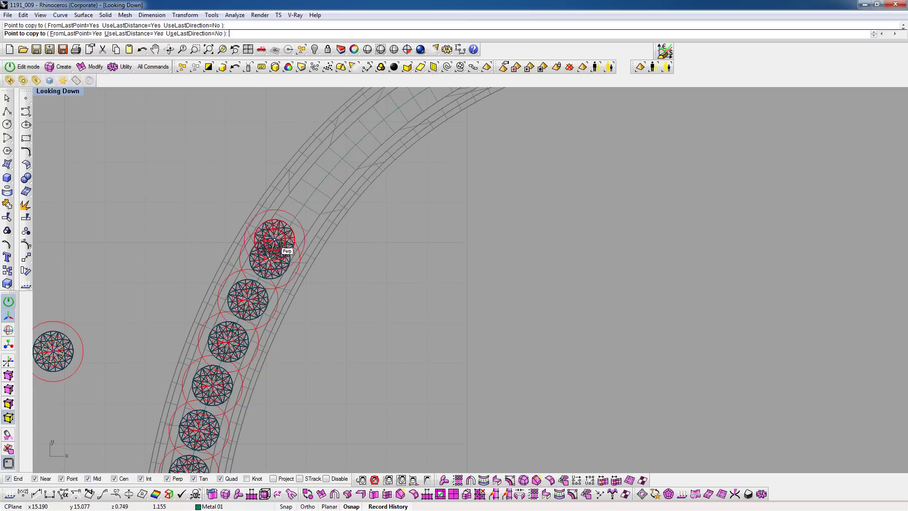
pyautogui.click(272, 253)
pyautogui.click(297, 210)
pyautogui.click(329, 175)
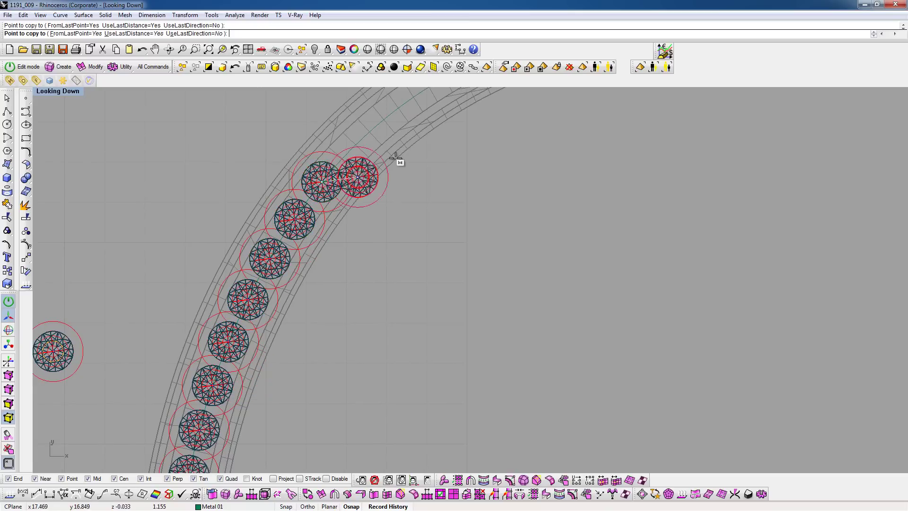
pyautogui.moveTo(395, 156); pyautogui.dragTo(278, 265, button='right')
pyautogui.click(250, 247)
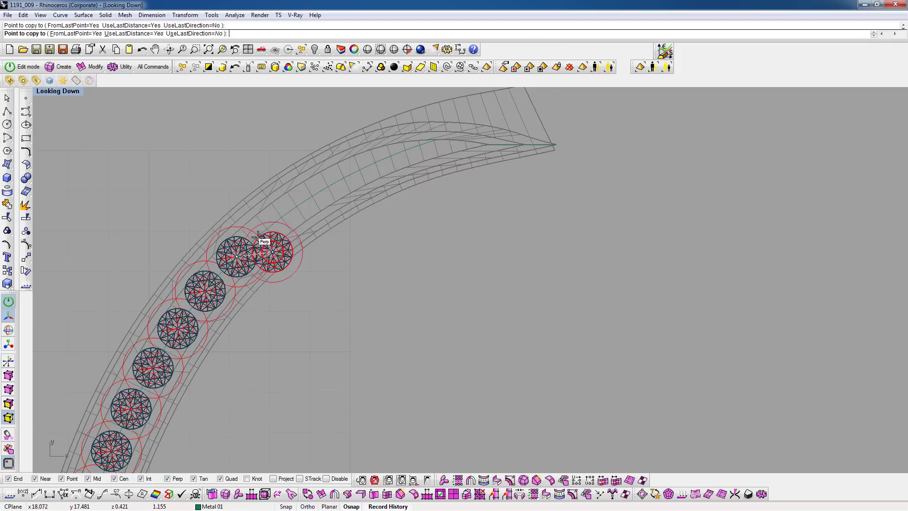
pyautogui.click(270, 226)
pyautogui.click(308, 199)
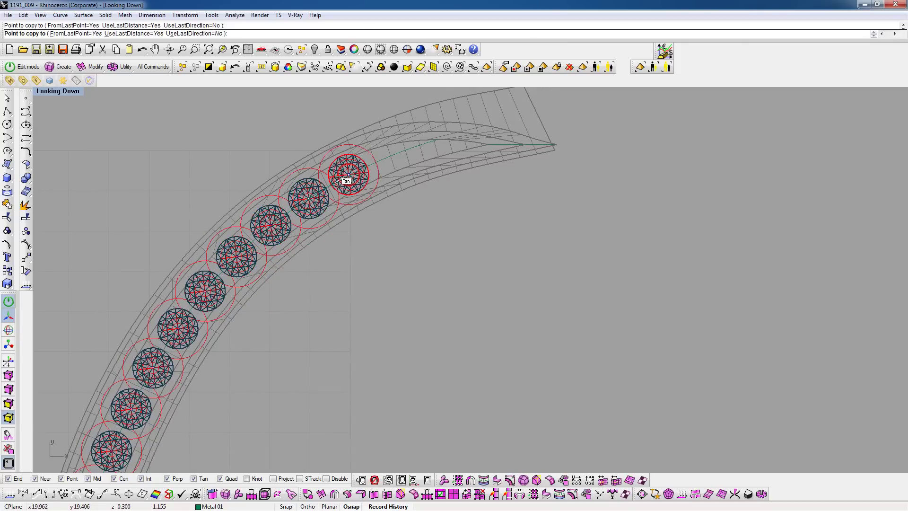
pyautogui.click(347, 174)
# - End the gem copying and pan and zoom along the row to inspect spacing
pyautogui.rightClick(354, 163)
pyautogui.scroll(3, 354, 164)
pyautogui.scroll(2, 364, 208)
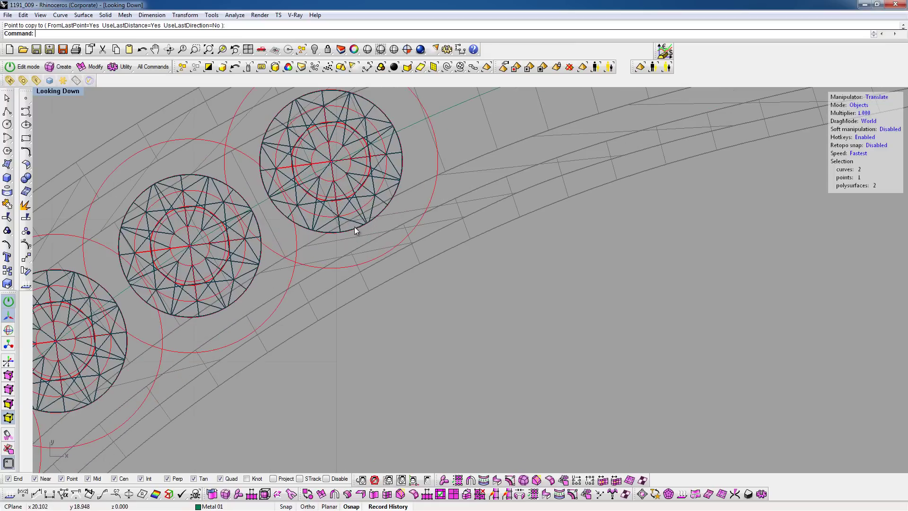
pyautogui.scroll(-3, 348, 234)
pyautogui.moveTo(348, 234)
pyautogui.mouseDown(button='right')
pyautogui.moveTo(336, 269)
pyautogui.moveTo(334, 254)
pyautogui.mouseUp(button='right')
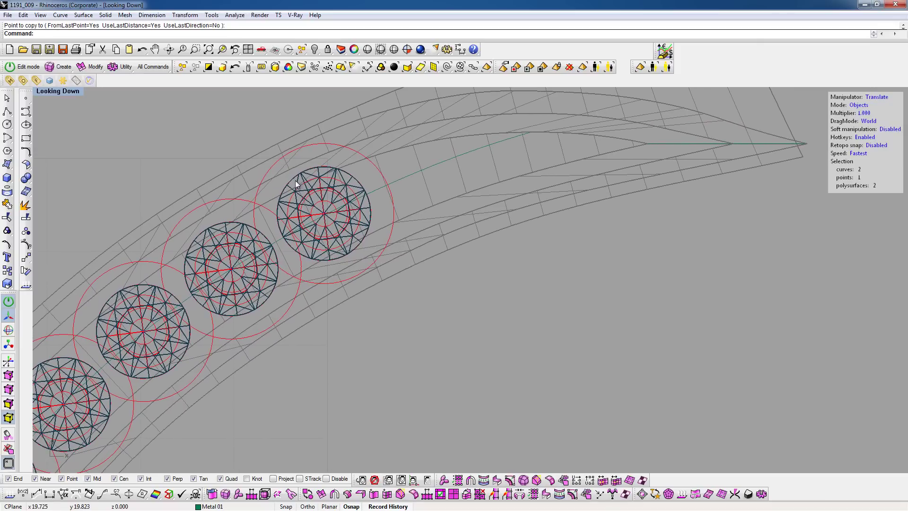
pyautogui.moveTo(291, 215); pyautogui.dragTo(315, 209, button='right')
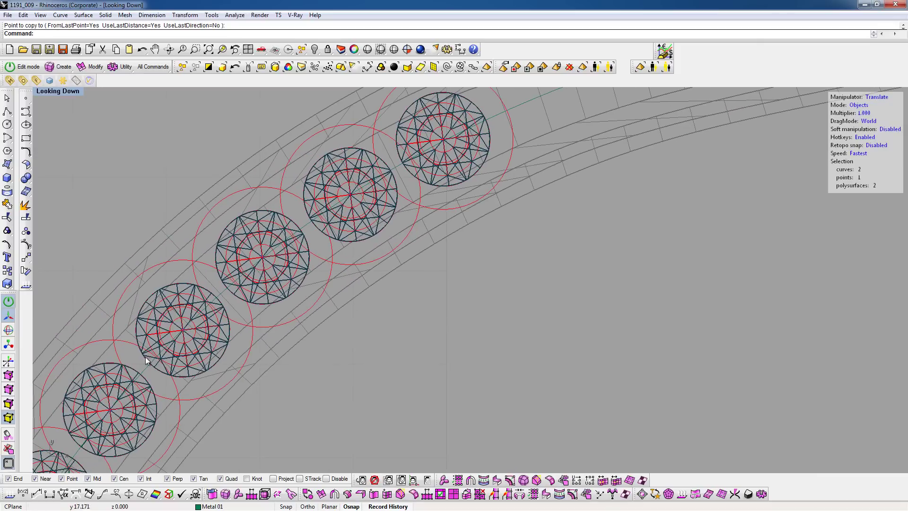
pyautogui.scroll(-3, 146, 360)
pyautogui.scroll(5, 182, 249)
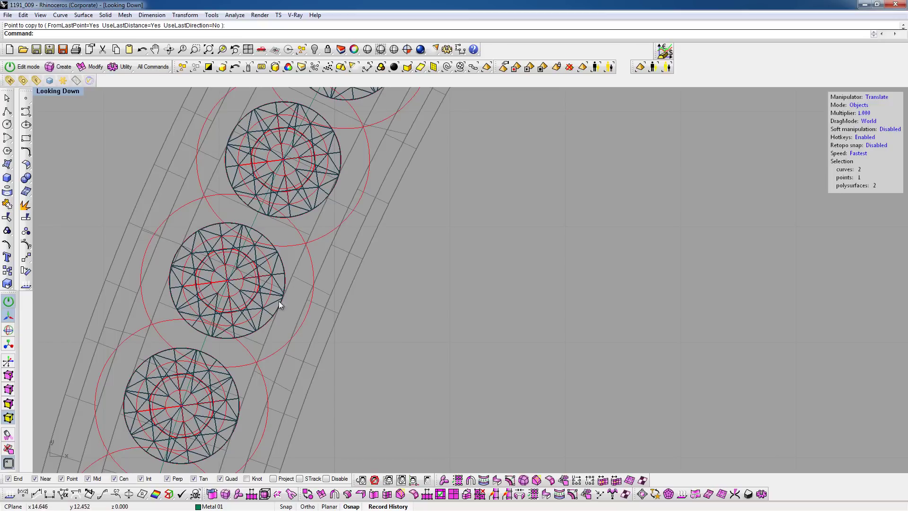
pyautogui.scroll(-3, 279, 301)
pyautogui.scroll(-1, 332, 298)
pyautogui.scroll(2, 361, 170)
pyautogui.scroll(2, 323, 242)
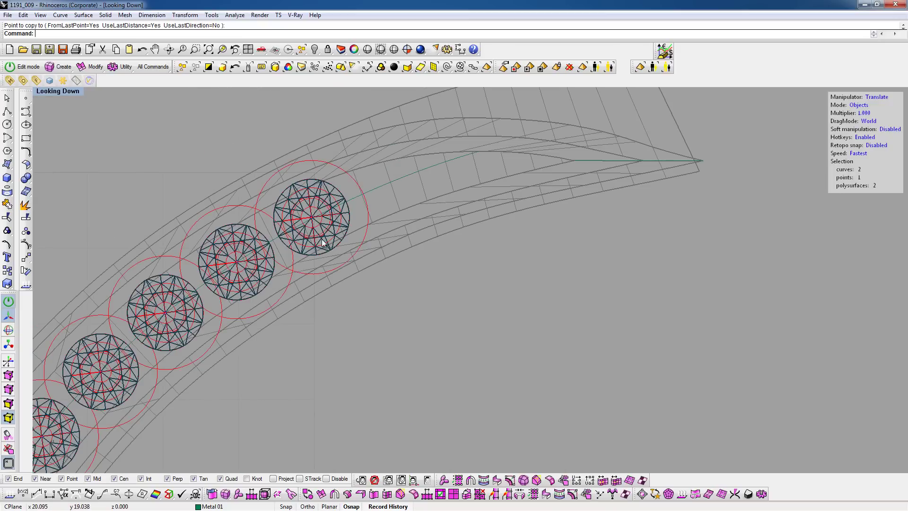
pyautogui.scroll(-2, 332, 178)
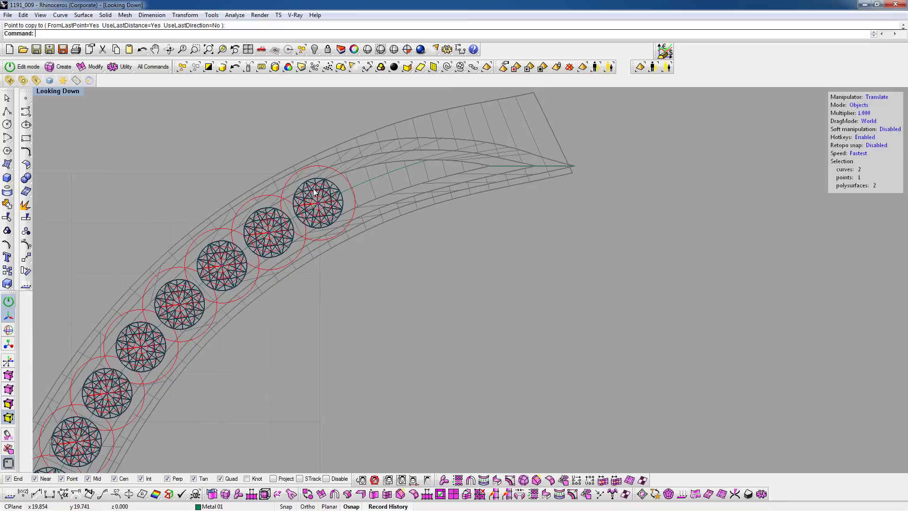
pyautogui.scroll(-3, 325, 207)
# - Clear the current selection in the viewport
pyautogui.click(353, 223)
pyautogui.scroll(1, 285, 232)
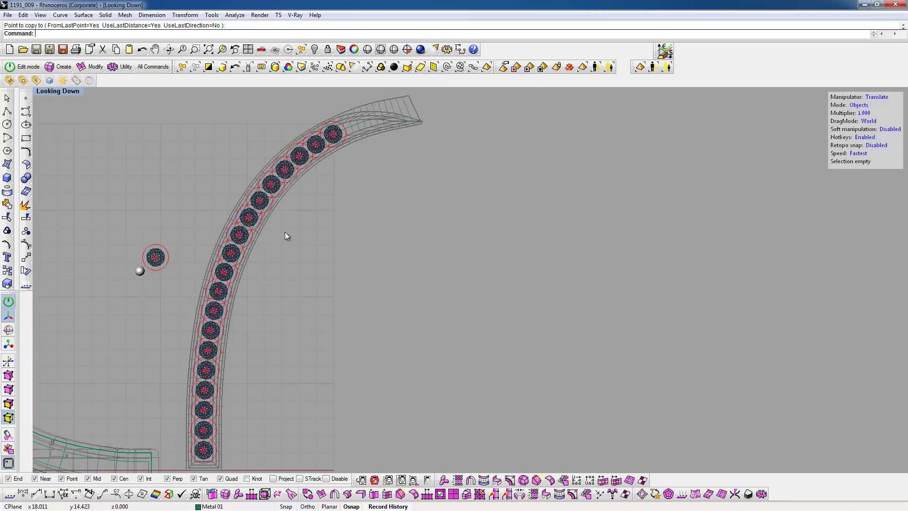
pyautogui.scroll(2, 141, 281)
pyautogui.press('Return')
# - Copy the selected sphere from its base point and finish the copy
pyautogui.middleClick(143, 280)
pyautogui.click(138, 279)
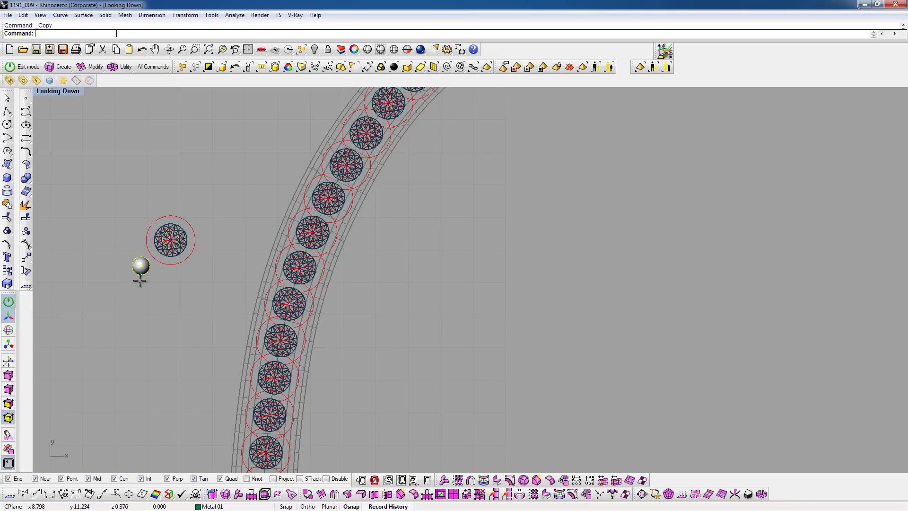
pyautogui.scroll(2, 141, 258)
pyautogui.click(141, 258)
pyautogui.scroll(-3, 225, 233)
pyautogui.scroll(2, 284, 317)
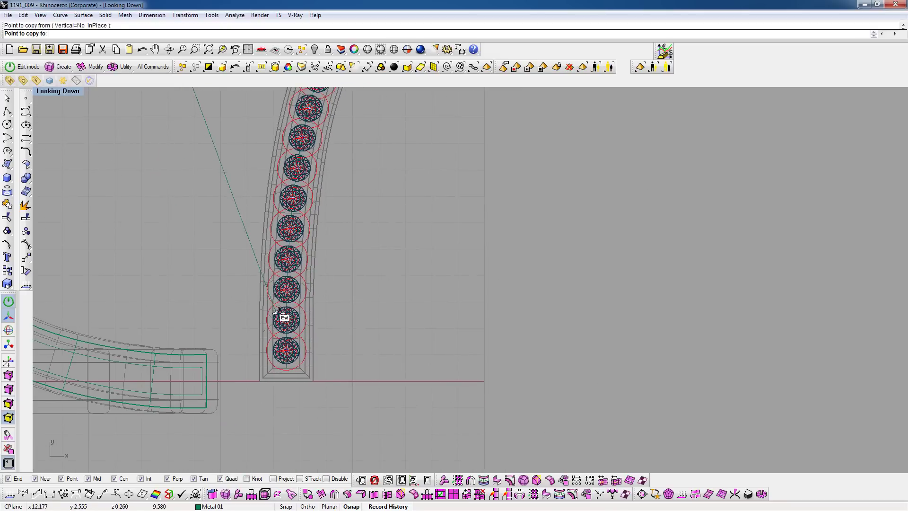
pyautogui.scroll(2, 279, 301)
pyautogui.scroll(2, 284, 331)
pyautogui.scroll(2, 285, 429)
pyautogui.press('Return')
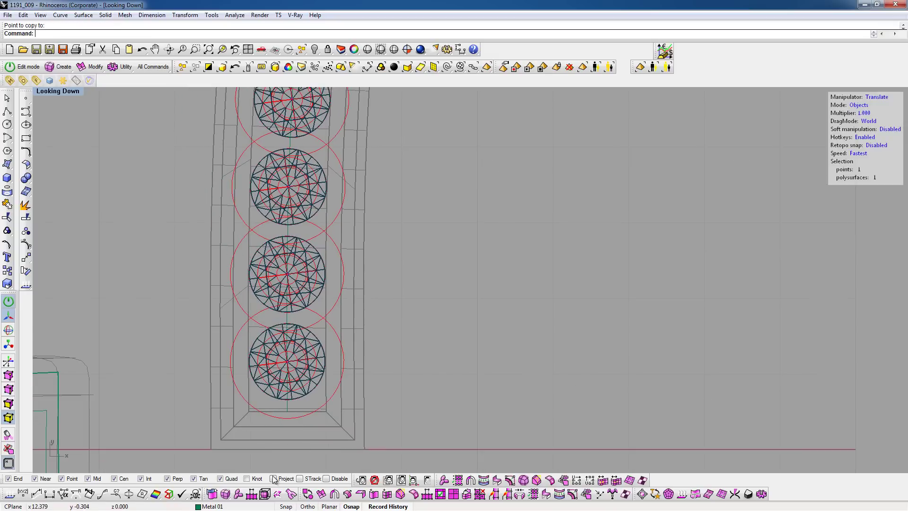
pyautogui.scroll(-3, 211, 234)
# - Return to four views and window-select all the stones in the row
pyautogui.doubleClick(58, 92)
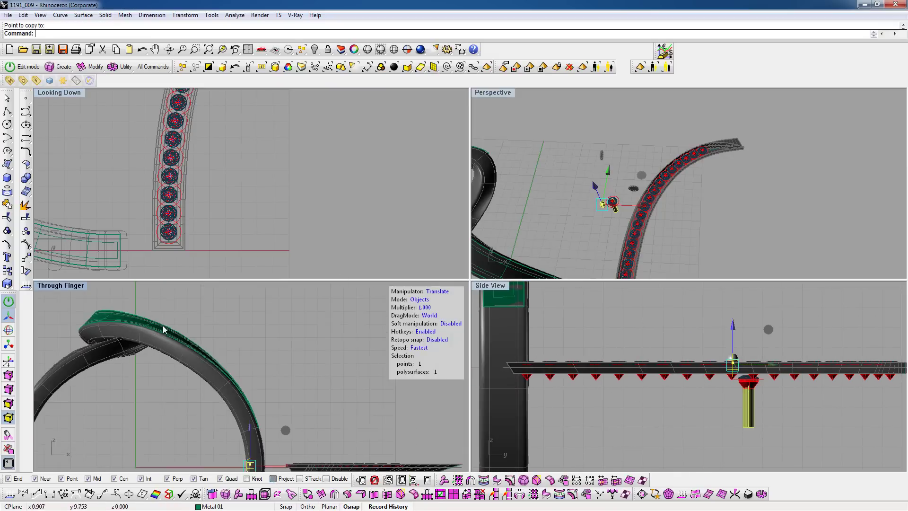
pyautogui.scroll(-4, 260, 381)
pyautogui.scroll(4, 290, 354)
pyautogui.scroll(3, 270, 372)
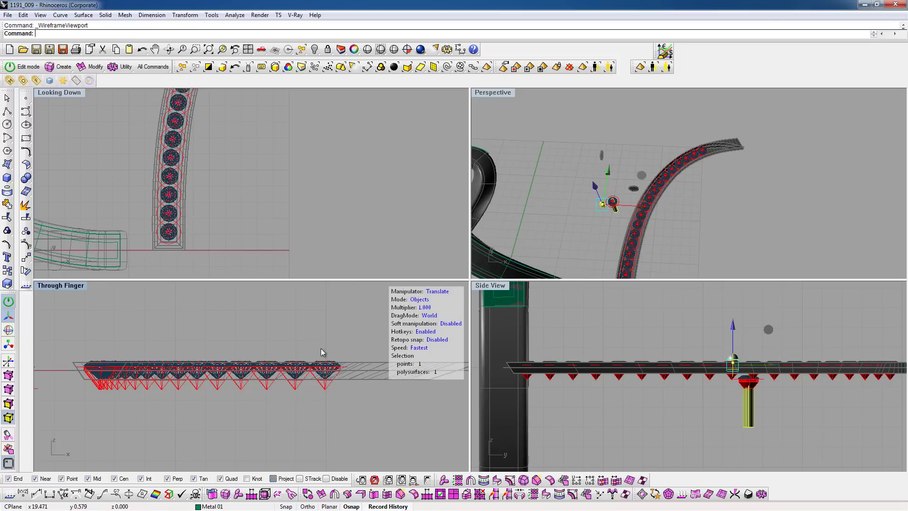
pyautogui.moveTo(335, 337); pyautogui.dragTo(93, 364)
pyautogui.scroll(1, 274, 355)
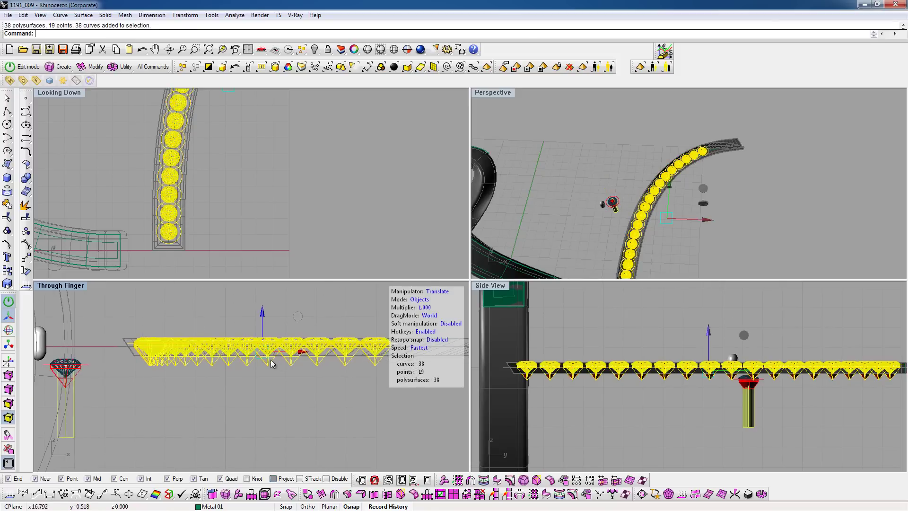
pyautogui.scroll(3, 226, 368)
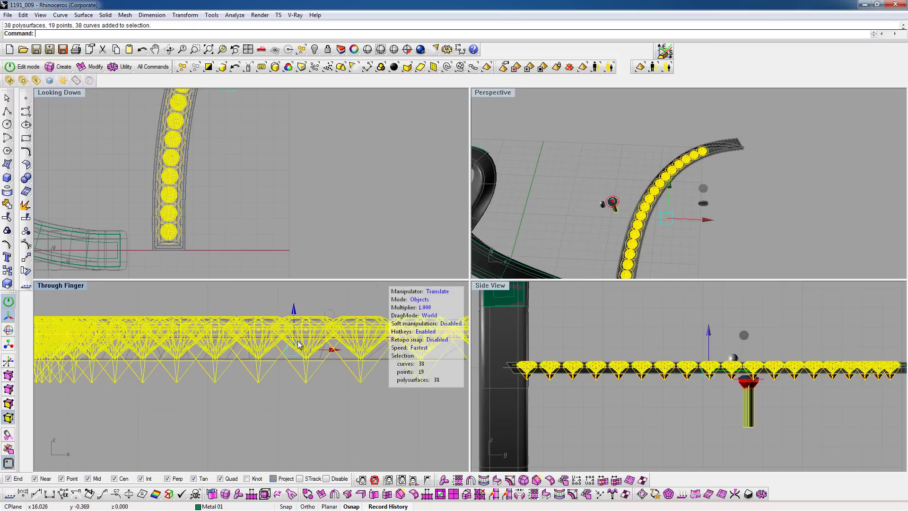
# - Lower the selected stones into the band with the gumball Z arrow
pyautogui.moveTo(294, 311); pyautogui.dragTo(295, 339)
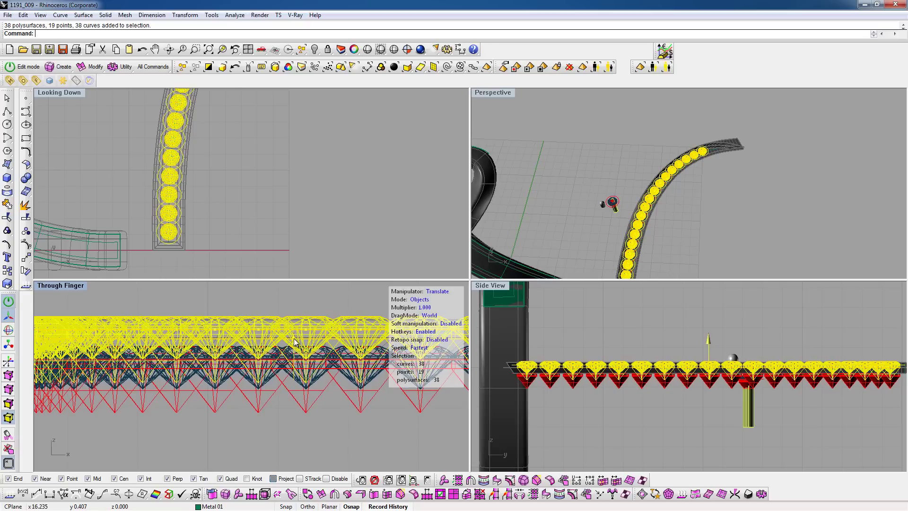
pyautogui.moveTo(295, 339); pyautogui.dragTo(291, 401)
pyautogui.moveTo(293, 340); pyautogui.dragTo(293, 316)
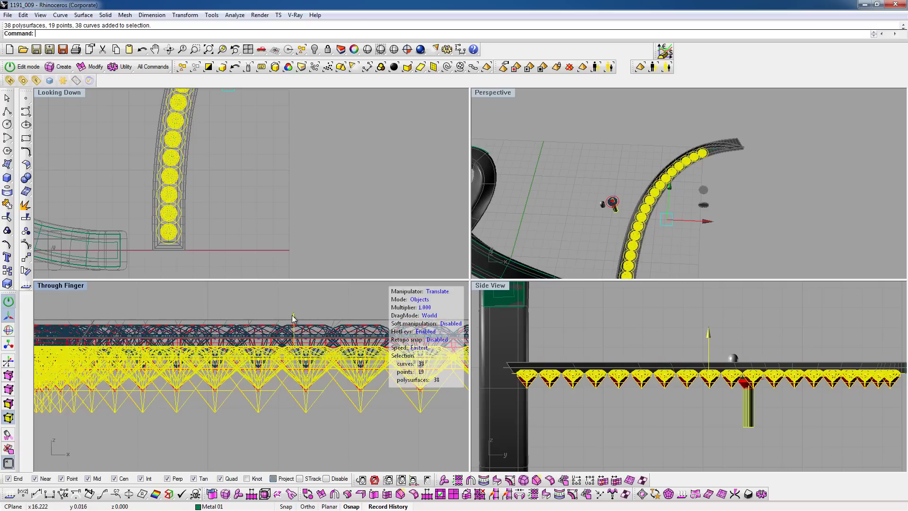
pyautogui.moveTo(286, 341); pyautogui.dragTo(84, 311, button='right')
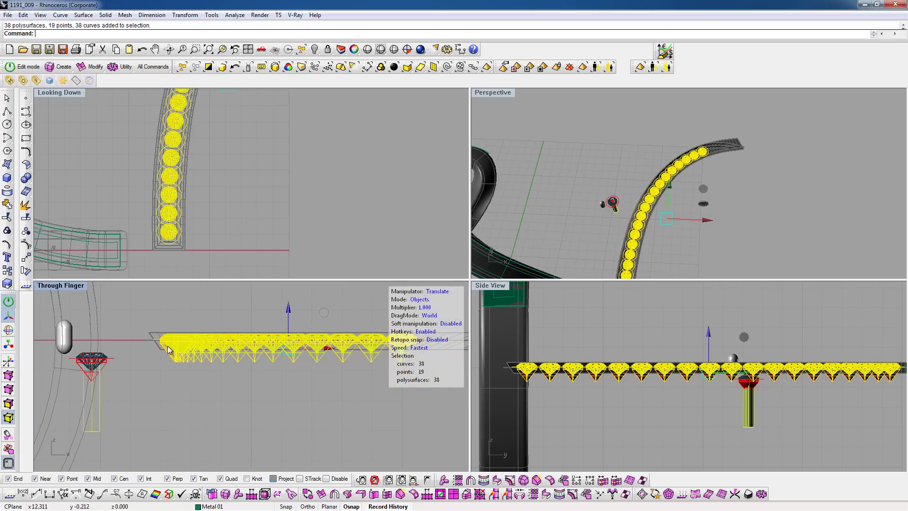
# - In a side-on Through Finger view, drop the stones lower, then view the band from above
pyautogui.doubleClick(58, 285)
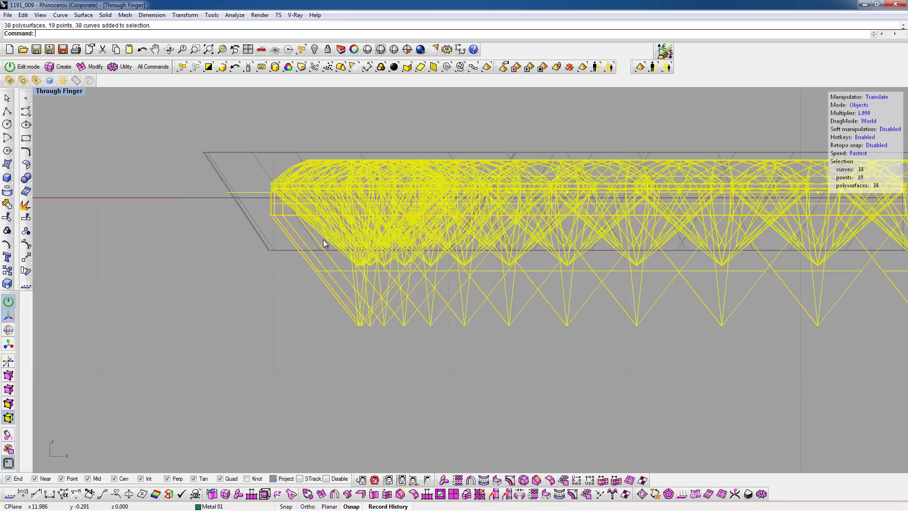
pyautogui.keyDown('shift'); pyautogui.moveTo(322, 239); pyautogui.dragTo(260, 310, button='right'); pyautogui.keyUp('shift')
pyautogui.moveTo(225, 284)
pyautogui.mouseDown(button='right')
pyautogui.moveTo(443, 285)
pyautogui.moveTo(441, 260)
pyautogui.mouseUp(button='right')
pyautogui.moveTo(428, 266); pyautogui.dragTo(427, 286)
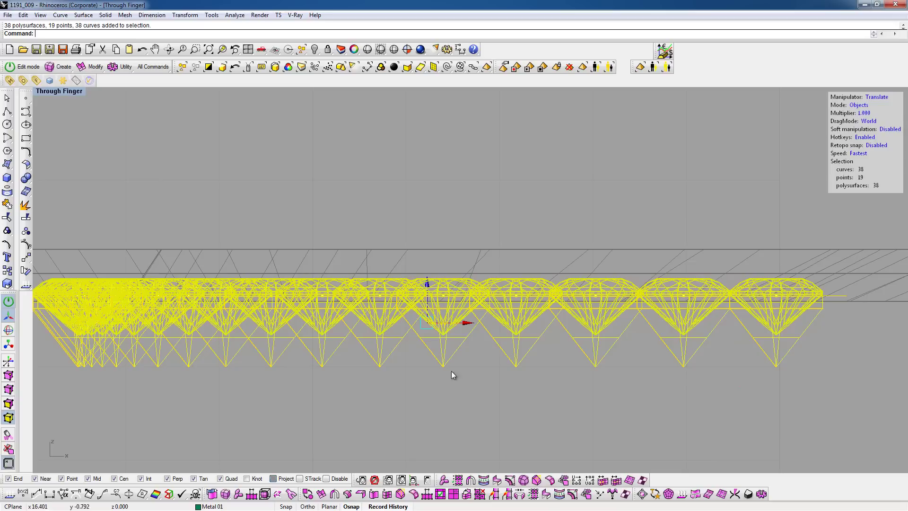
pyautogui.click(461, 199)
pyautogui.scroll(-3, 402, 336)
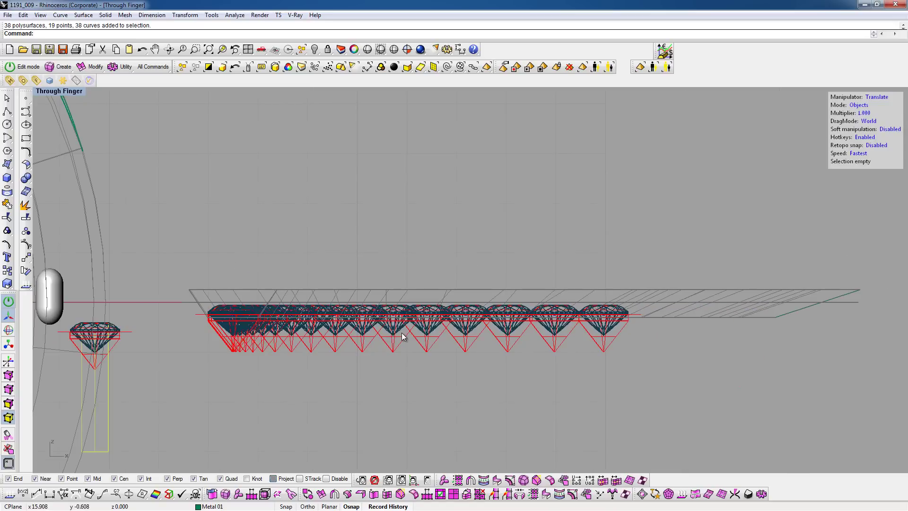
pyautogui.doubleClick(72, 92)
# - Copy the spare sphere beside the last stone and shrink the copy slightly
pyautogui.scroll(-3, 281, 294)
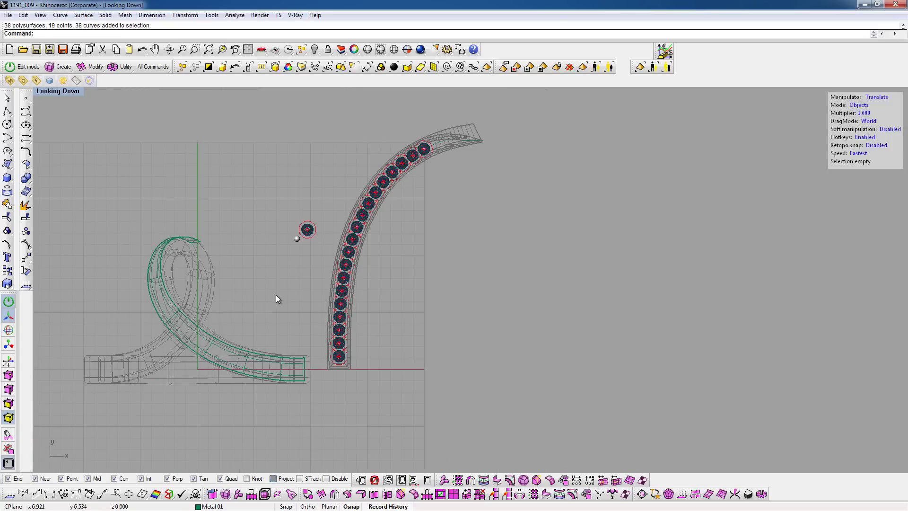
pyautogui.scroll(3, 298, 269)
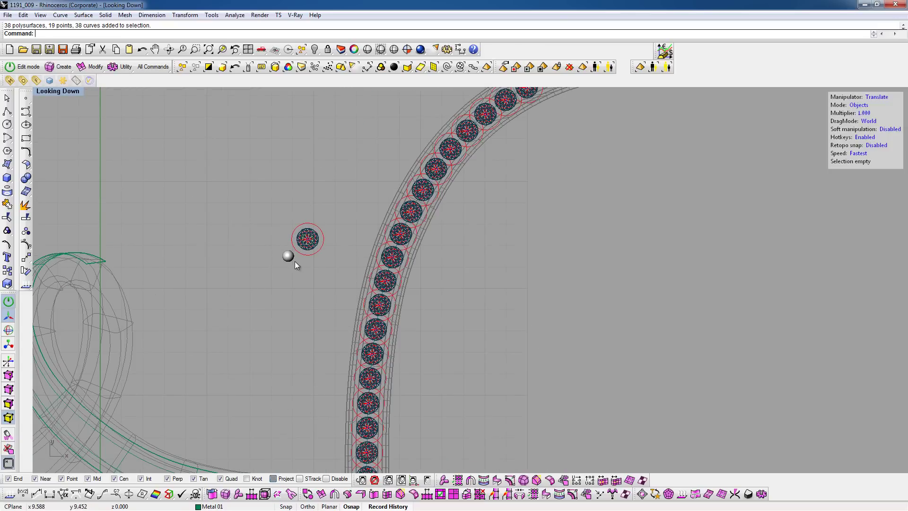
pyautogui.scroll(3, 295, 265)
pyautogui.click(295, 263)
pyautogui.middleClick(297, 272)
pyautogui.click(297, 244)
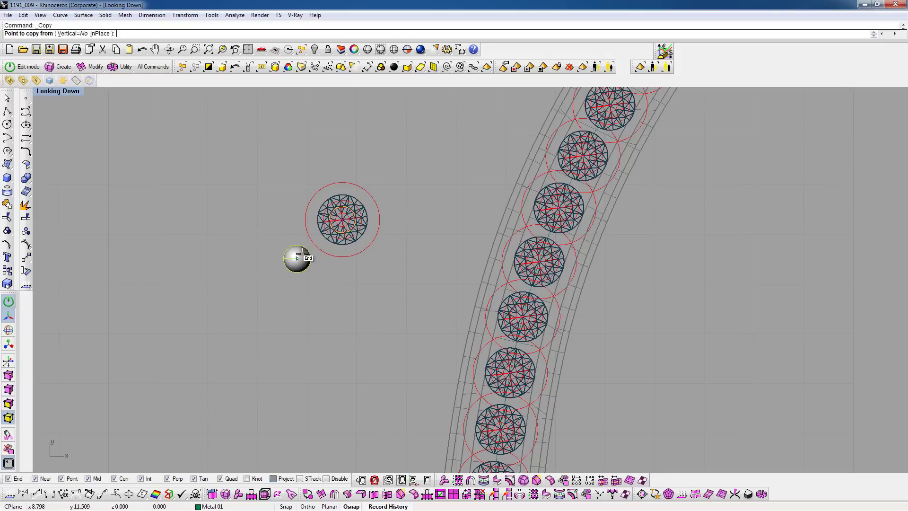
pyautogui.scroll(-3, 364, 305)
pyautogui.scroll(2, 355, 331)
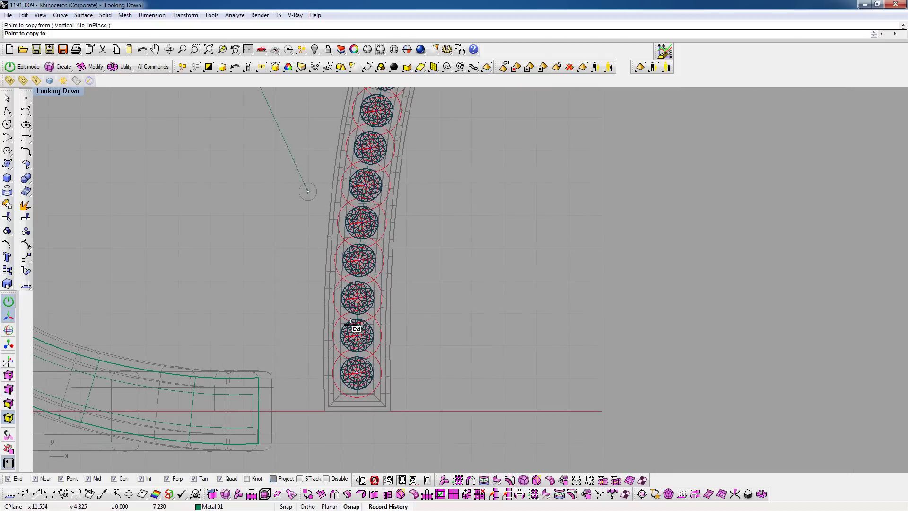
pyautogui.scroll(2, 393, 420)
pyautogui.scroll(4, 346, 327)
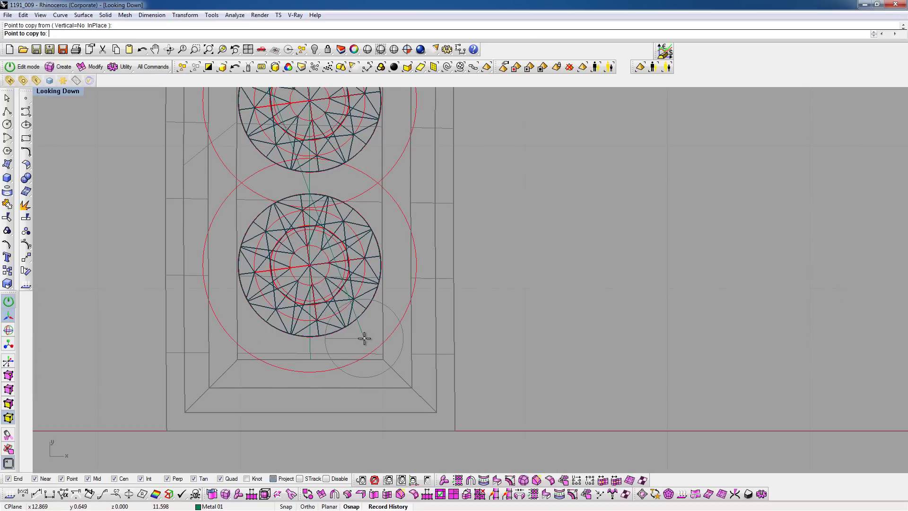
pyautogui.click(363, 338)
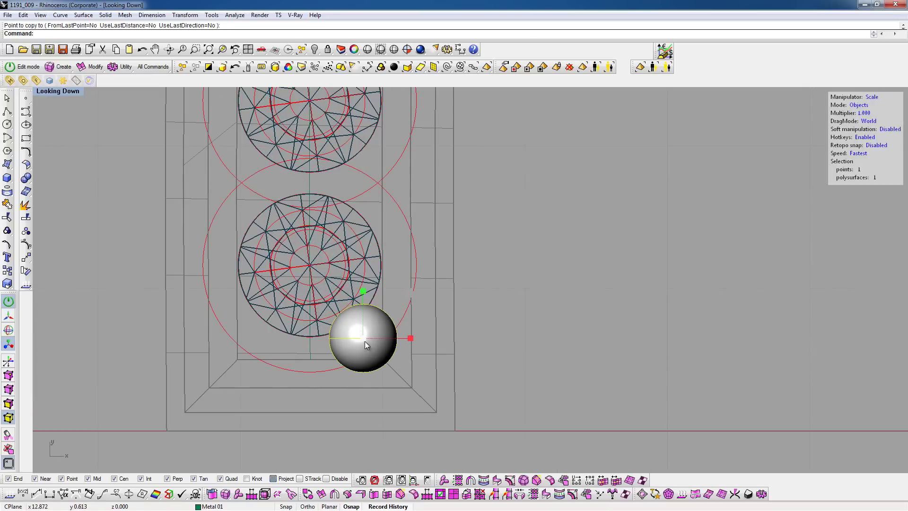
pyautogui.moveTo(365, 341); pyautogui.dragTo(381, 343)
# - Copy the sphere prong from its centre to both sides of the stones and into the first gaps
pyautogui.middleClick(396, 324)
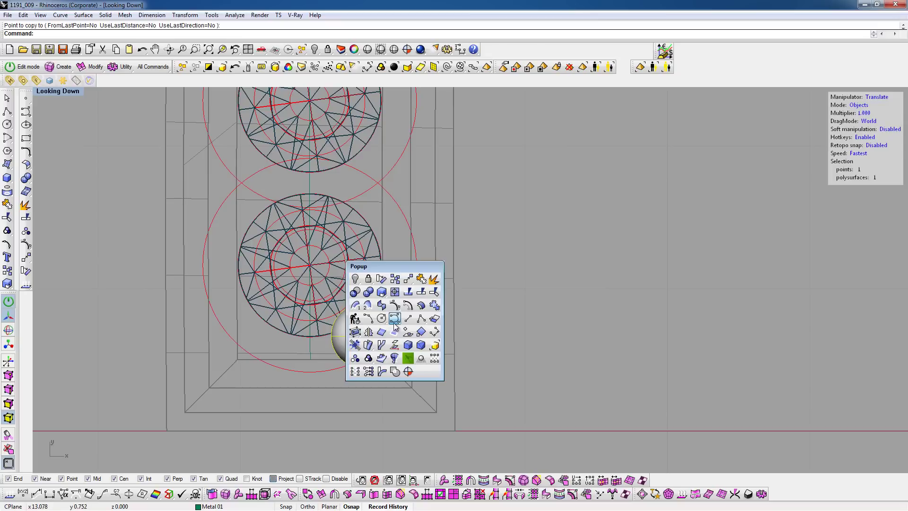
pyautogui.click(395, 279)
pyautogui.click(363, 335)
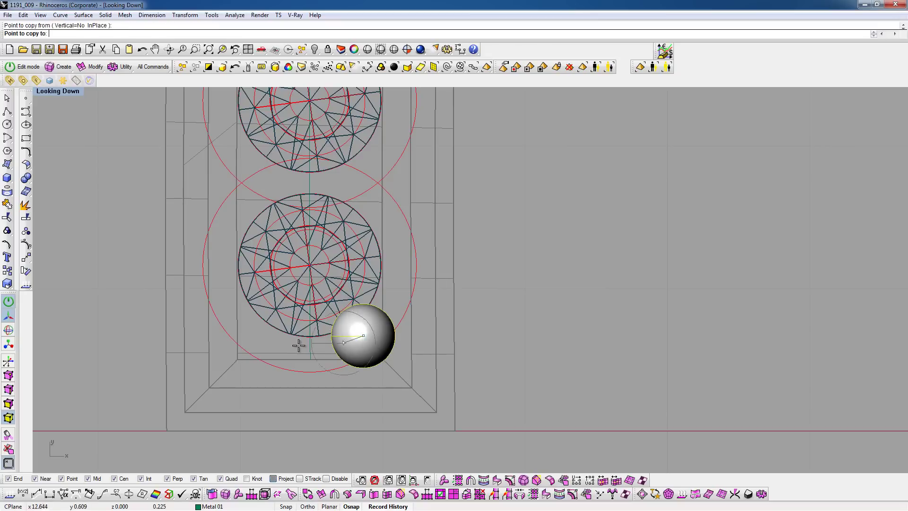
pyautogui.click(261, 340)
pyautogui.click(259, 181)
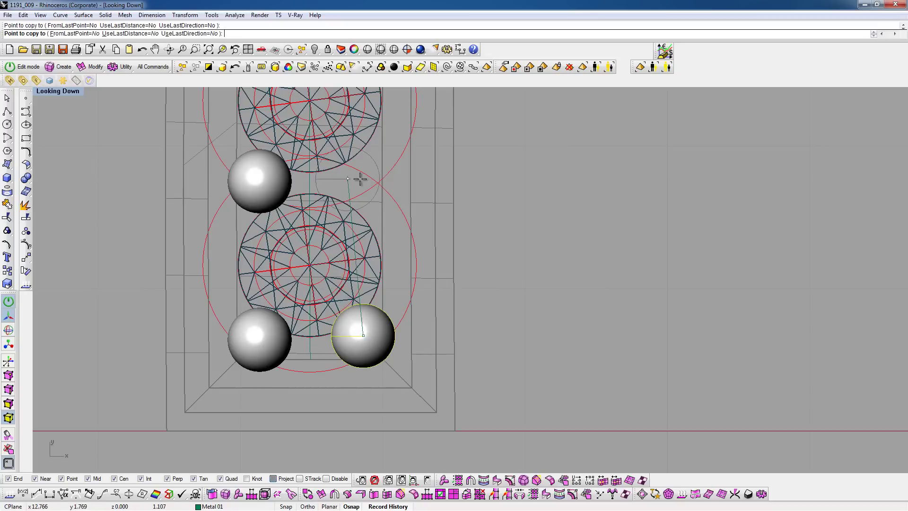
pyautogui.moveTo(352, 180); pyautogui.dragTo(364, 279, button='right')
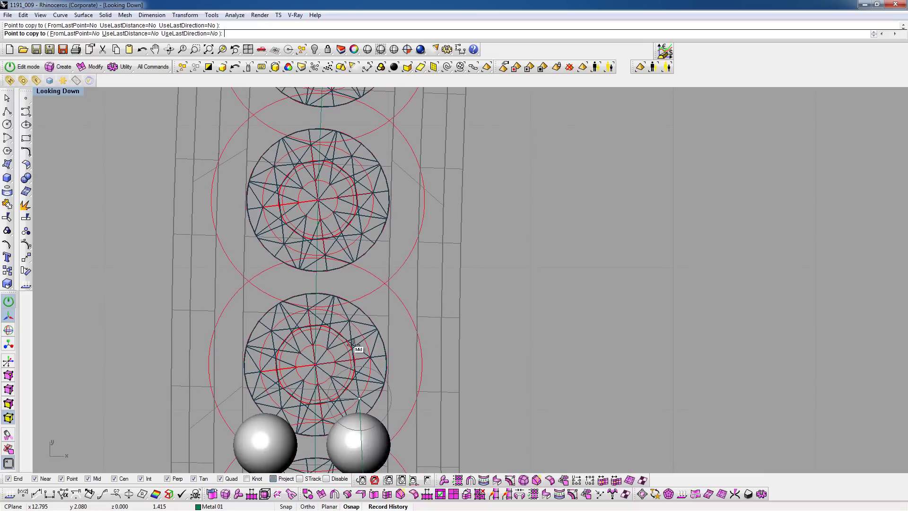
pyautogui.click(266, 282)
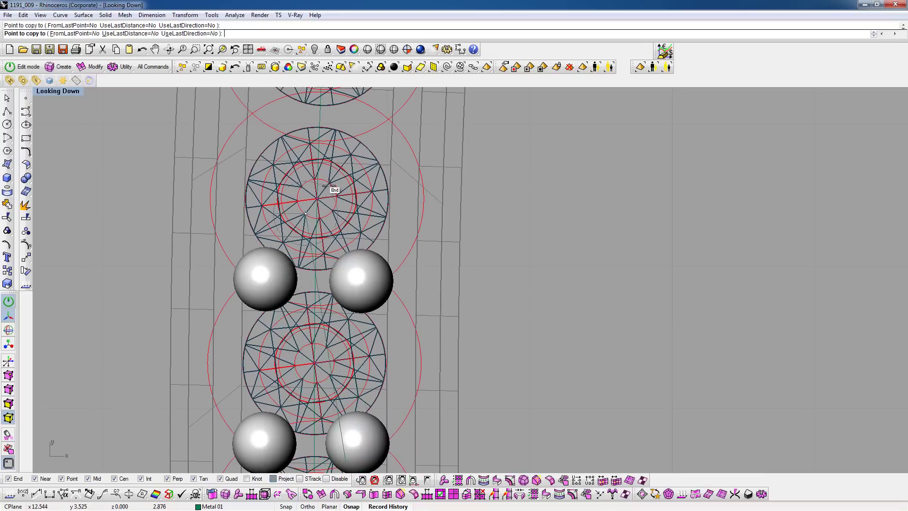
pyautogui.moveTo(353, 112); pyautogui.dragTo(324, 257, button='right')
pyautogui.click(333, 262)
pyautogui.click(246, 257)
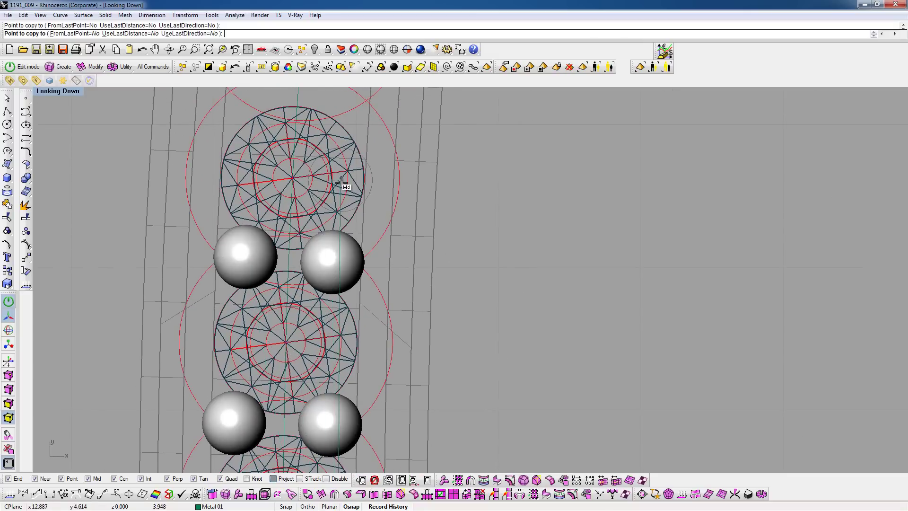
pyautogui.moveTo(341, 97); pyautogui.dragTo(330, 246, button='right')
pyautogui.click(328, 246)
pyautogui.click(240, 244)
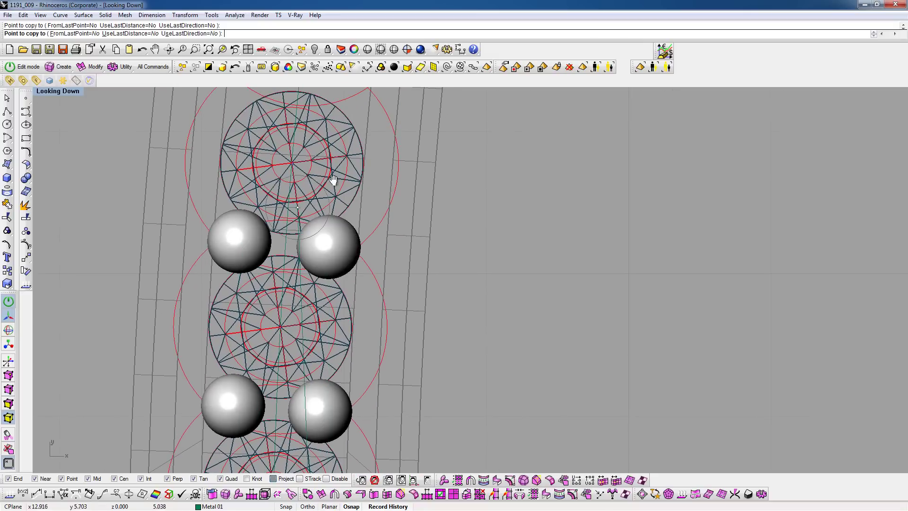
# - Place paired prong copies in the next gaps between stones along the row
pyautogui.moveTo(339, 88)
pyautogui.mouseDown(button='right')
pyautogui.moveTo(348, 237)
pyautogui.moveTo(365, 250)
pyautogui.mouseUp(button='right')
pyautogui.click(350, 233)
pyautogui.click(357, 254)
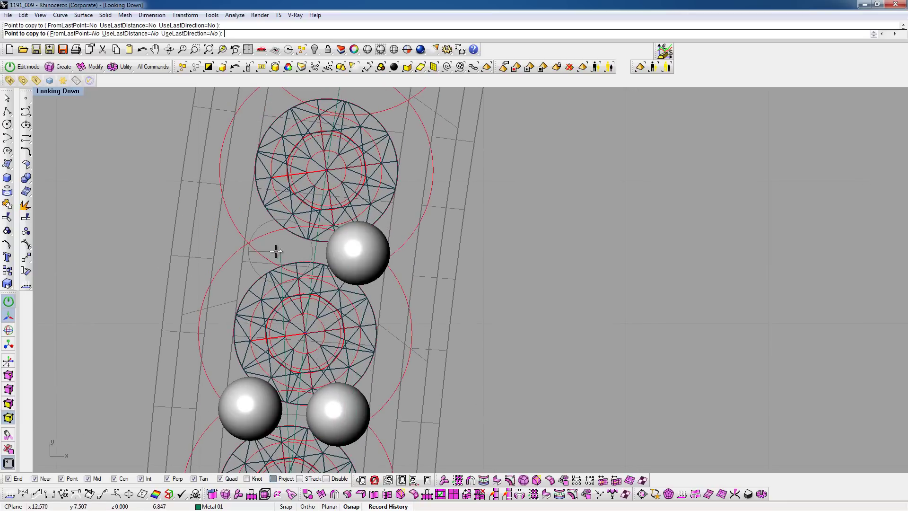
pyautogui.click(272, 250)
pyautogui.moveTo(355, 97); pyautogui.dragTo(352, 263, button='right')
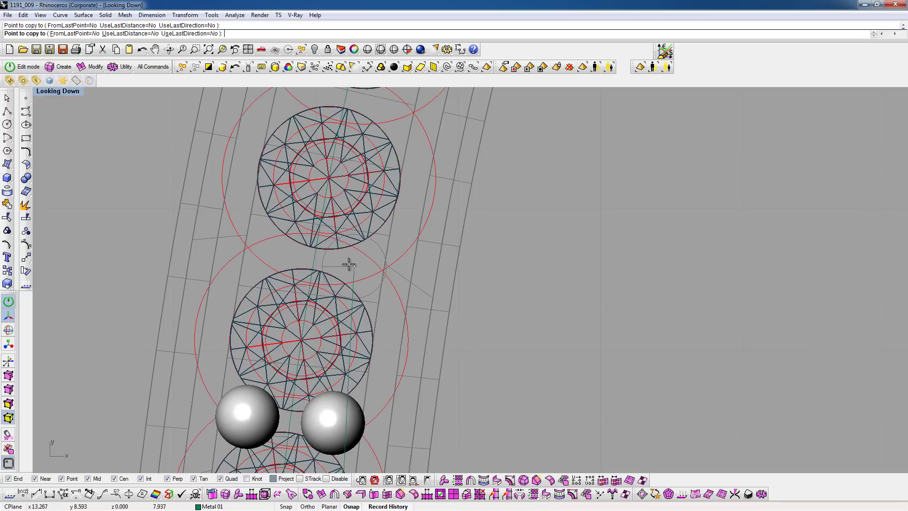
pyautogui.click(350, 264)
pyautogui.click(265, 247)
pyautogui.moveTo(368, 163); pyautogui.dragTo(360, 317, button='right')
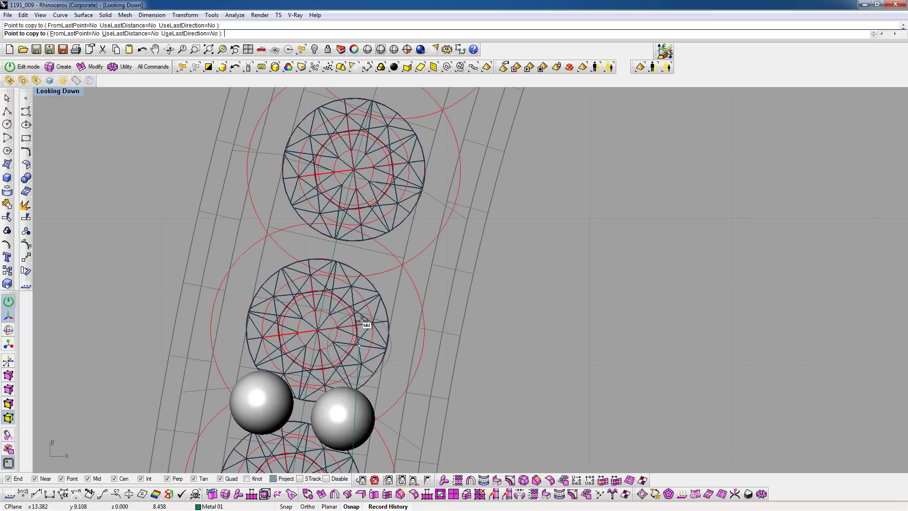
pyautogui.click(372, 260)
pyautogui.click(288, 237)
# - Pan further along the gem row and place a prong copy beside the next gem
pyautogui.moveTo(411, 108); pyautogui.dragTo(371, 287, button='right')
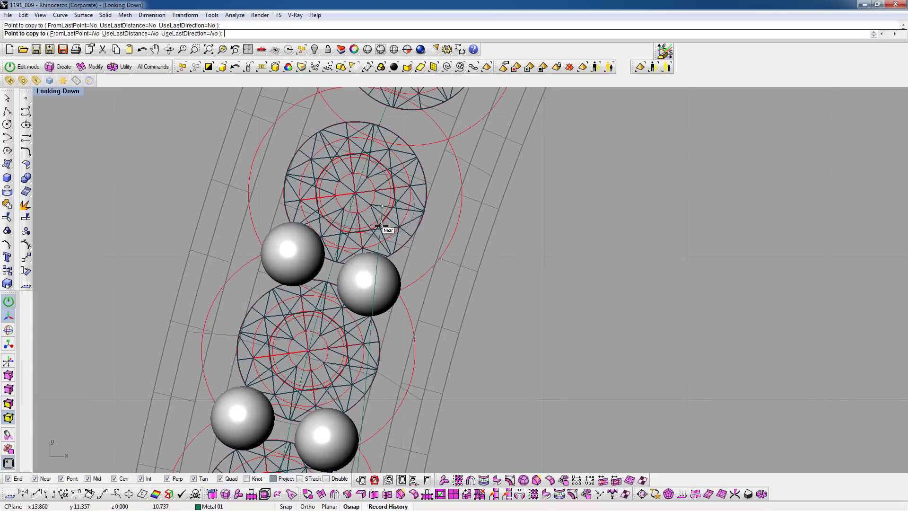
pyautogui.moveTo(293, 255); pyautogui.dragTo(372, 294, button='right')
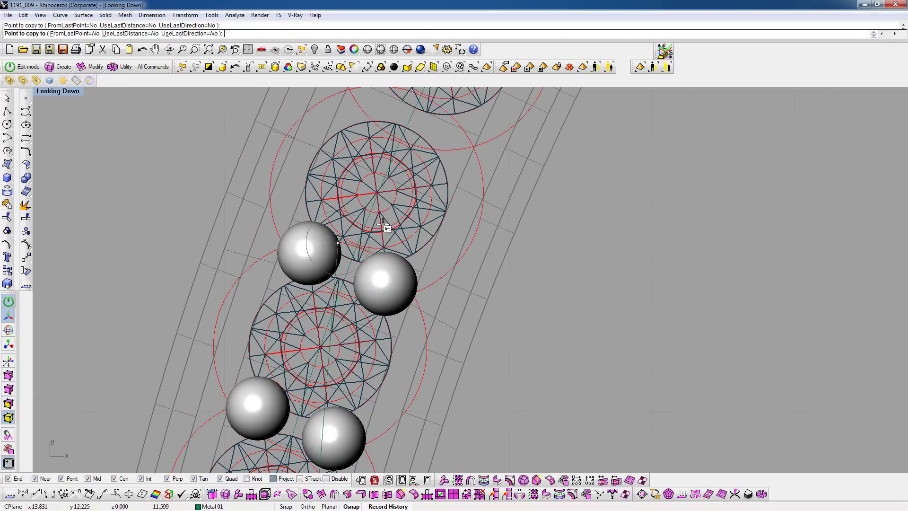
pyautogui.moveTo(309, 256); pyautogui.dragTo(359, 341, button='right')
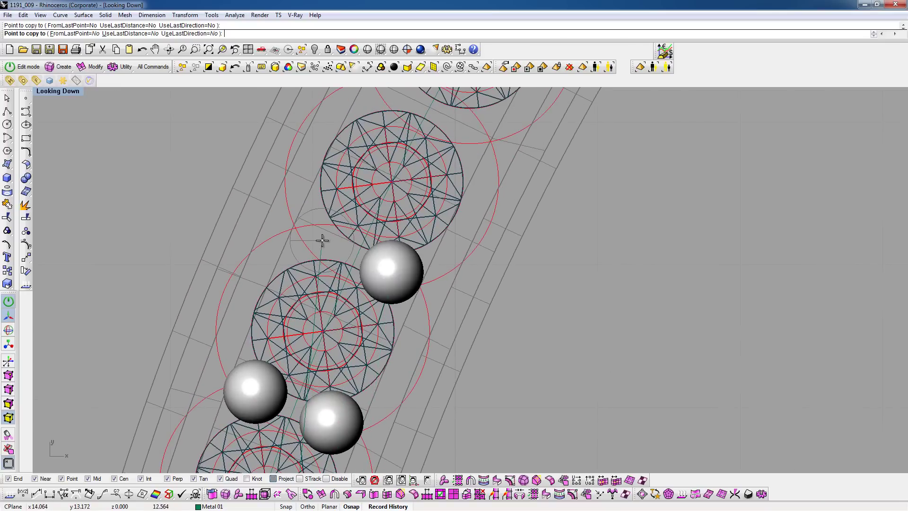
pyautogui.moveTo(321, 240); pyautogui.dragTo(382, 309, button='right')
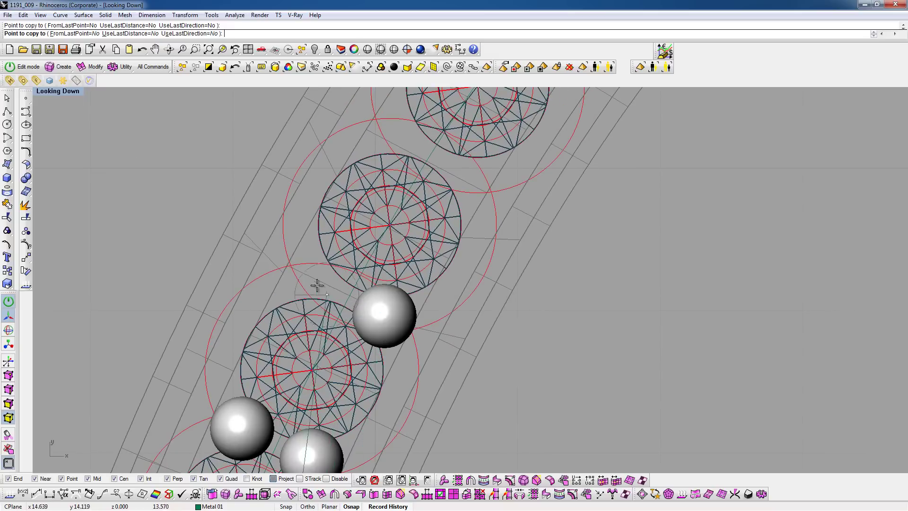
pyautogui.moveTo(307, 276)
pyautogui.mouseDown(button='right')
pyautogui.moveTo(402, 355)
pyautogui.moveTo(376, 312)
pyautogui.mouseUp(button='right')
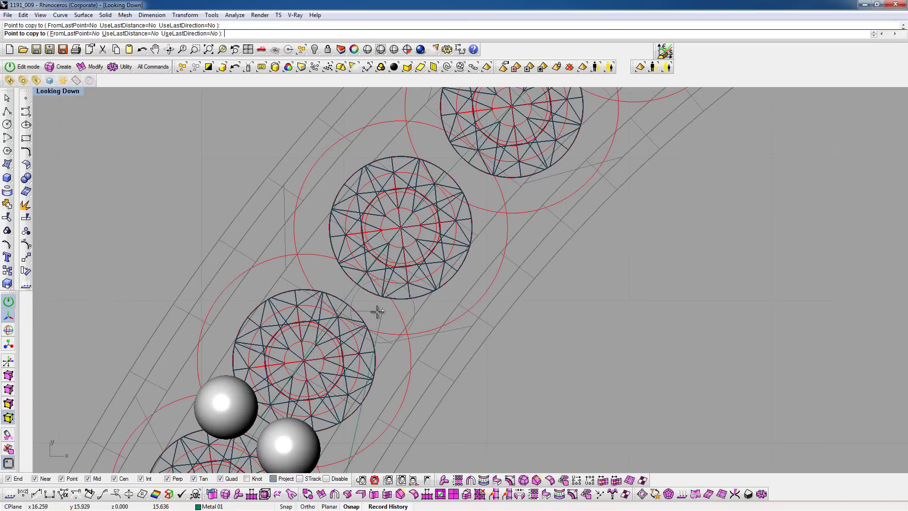
pyautogui.moveTo(428, 238); pyautogui.dragTo(400, 306, button='right')
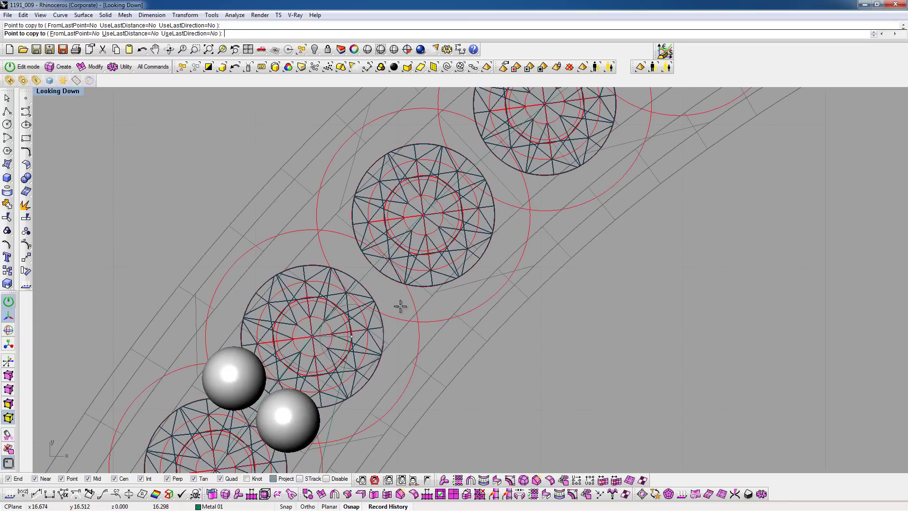
pyautogui.moveTo(341, 250); pyautogui.dragTo(420, 285, button='right')
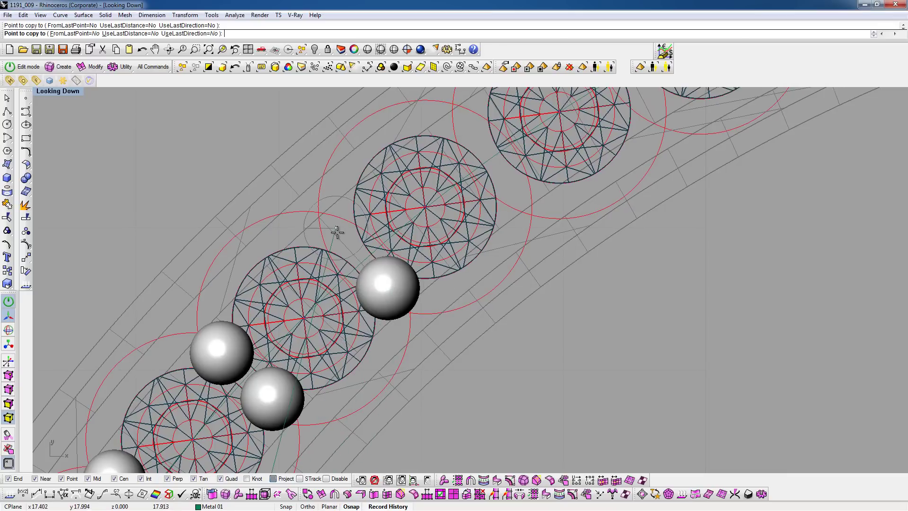
pyautogui.moveTo(345, 240); pyautogui.dragTo(403, 268, button='right')
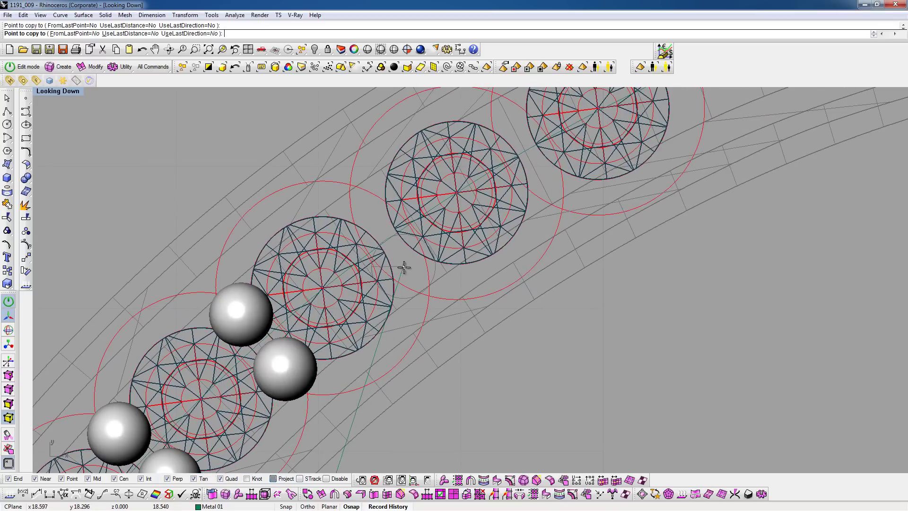
pyautogui.click(404, 268)
# - Place prongs beside the last gem and a single row of five up the rail tip
pyautogui.moveTo(369, 215); pyautogui.dragTo(397, 264, button='right')
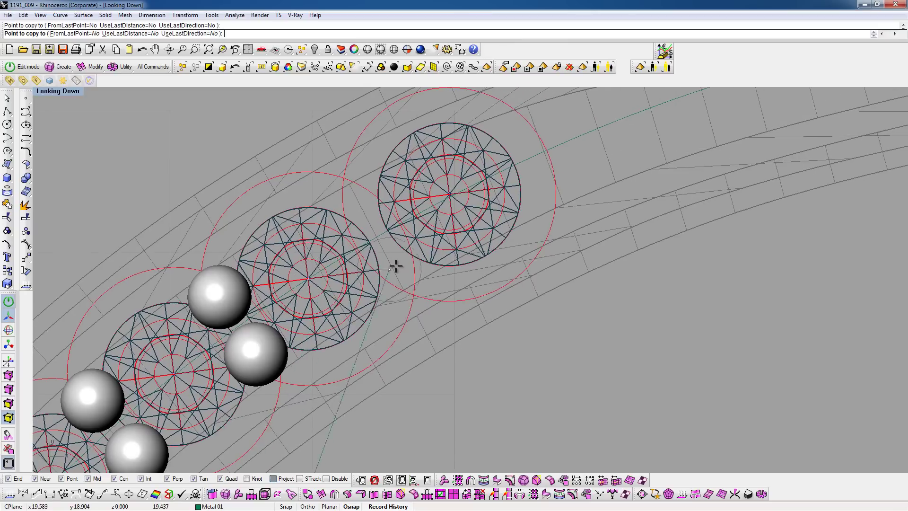
pyautogui.moveTo(464, 196); pyautogui.dragTo(344, 260, button='right')
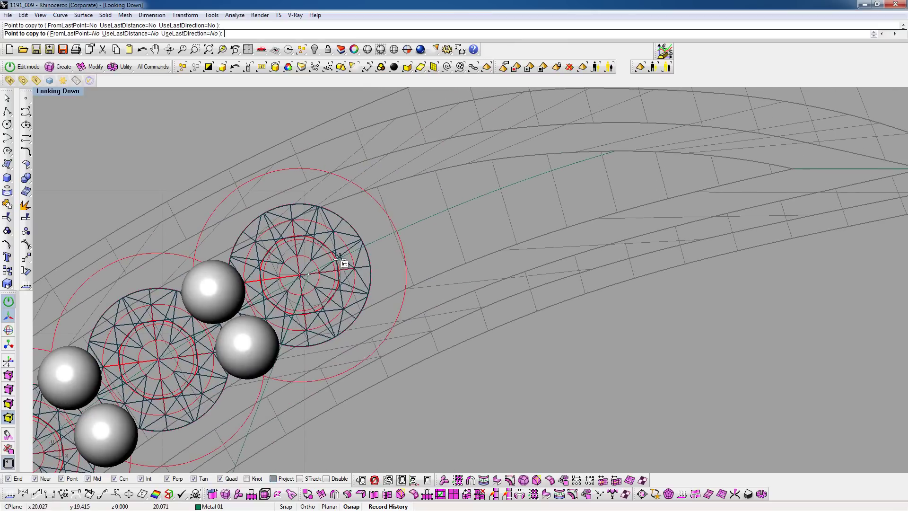
pyautogui.click(364, 222)
pyautogui.click(387, 275)
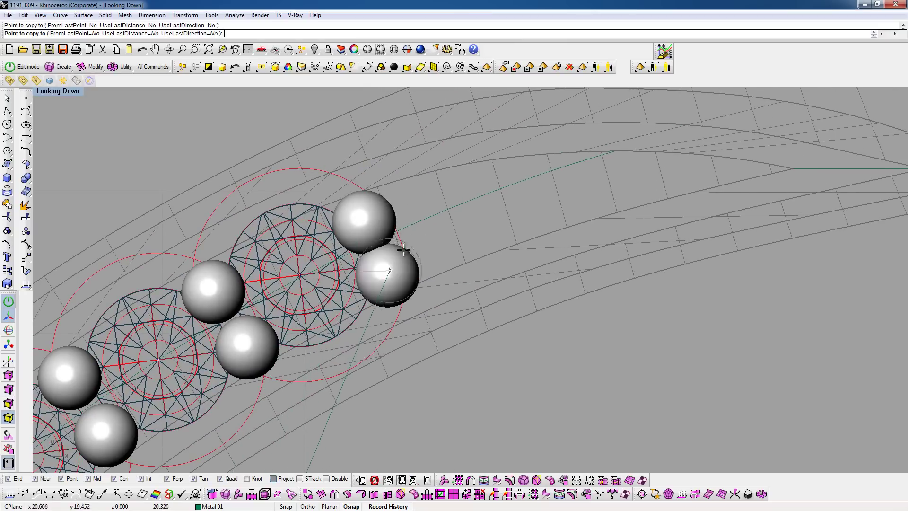
pyautogui.click(433, 223)
pyautogui.click(496, 202)
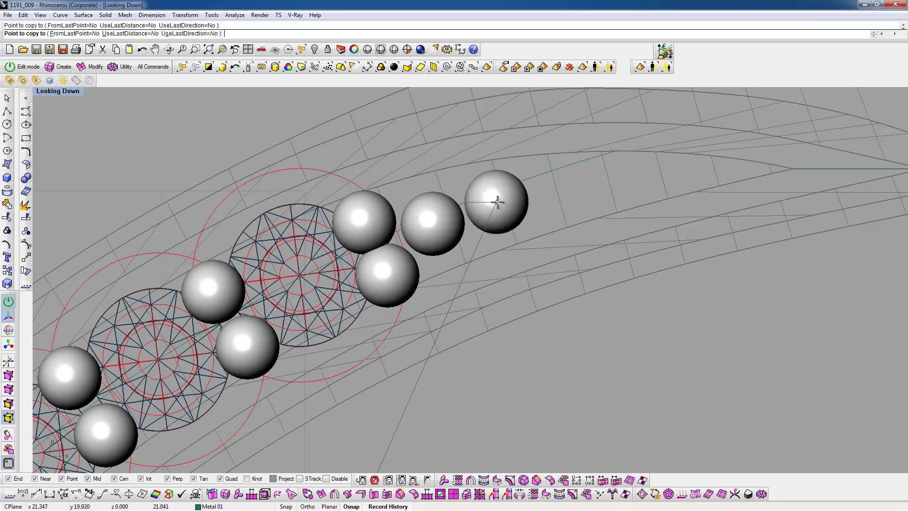
pyautogui.click(562, 190)
pyautogui.click(622, 186)
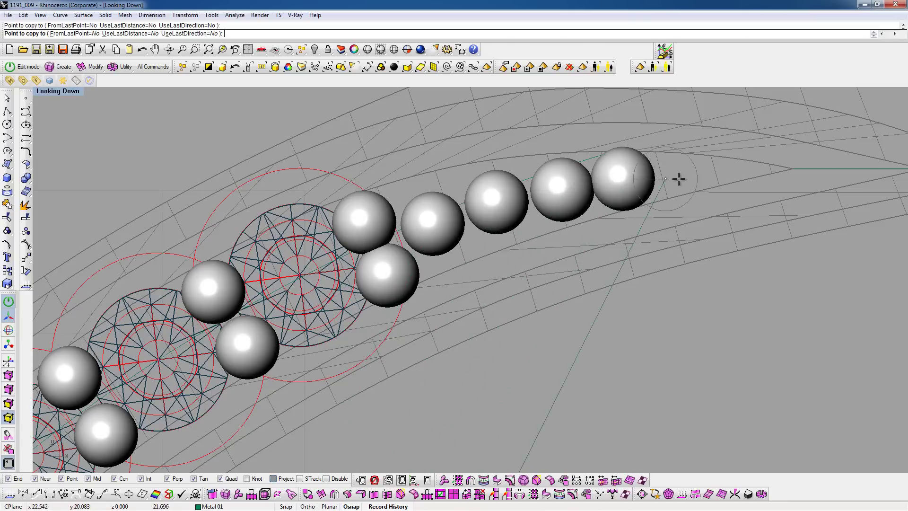
pyautogui.click(673, 208)
pyautogui.press('Return')
# - Reset the last tip sphere's size and nudge the fifth sphere slightly left
pyautogui.scroll(2, 572, 253)
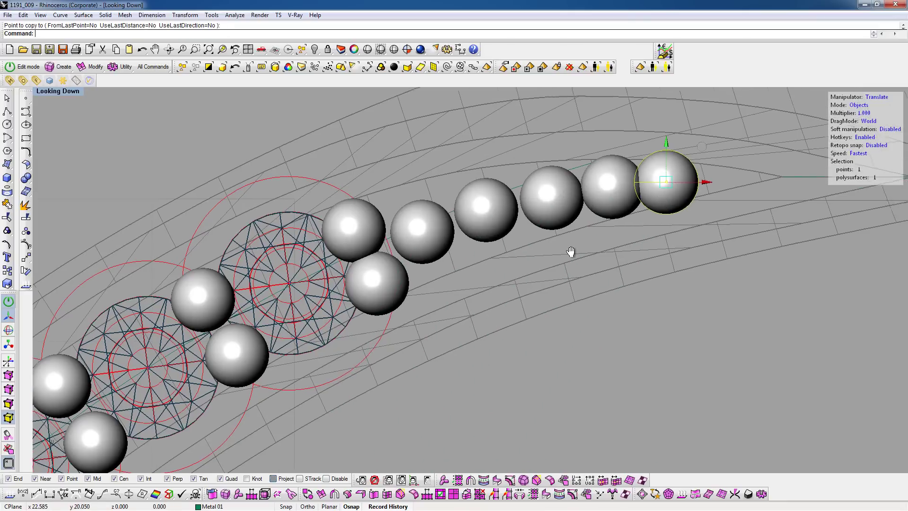
pyautogui.scroll(2, 544, 279)
pyautogui.moveTo(512, 268); pyautogui.dragTo(513, 273)
pyautogui.click(464, 271)
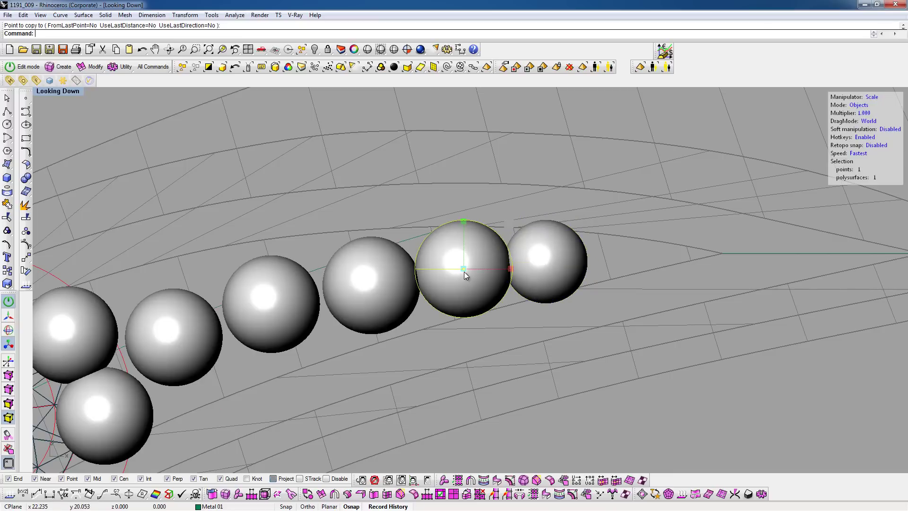
pyautogui.moveTo(497, 236); pyautogui.dragTo(491, 239)
pyautogui.click(372, 287)
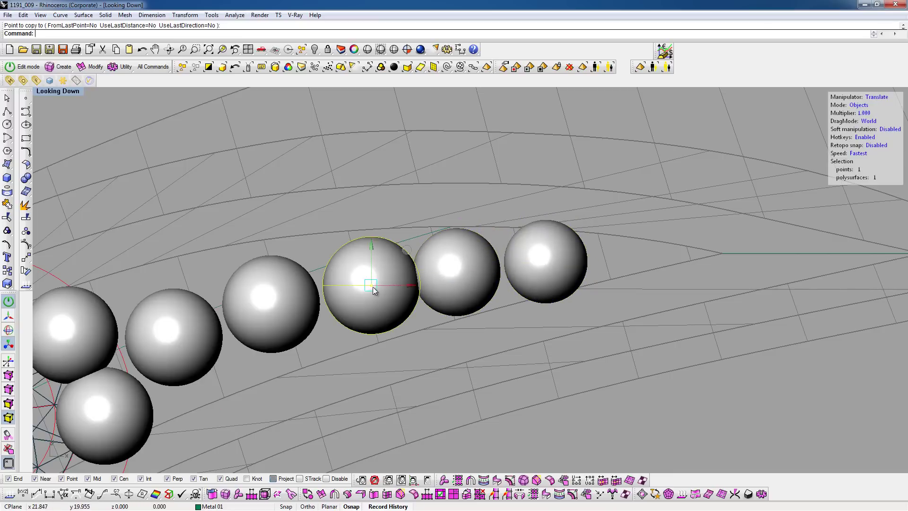
pyautogui.click(268, 303)
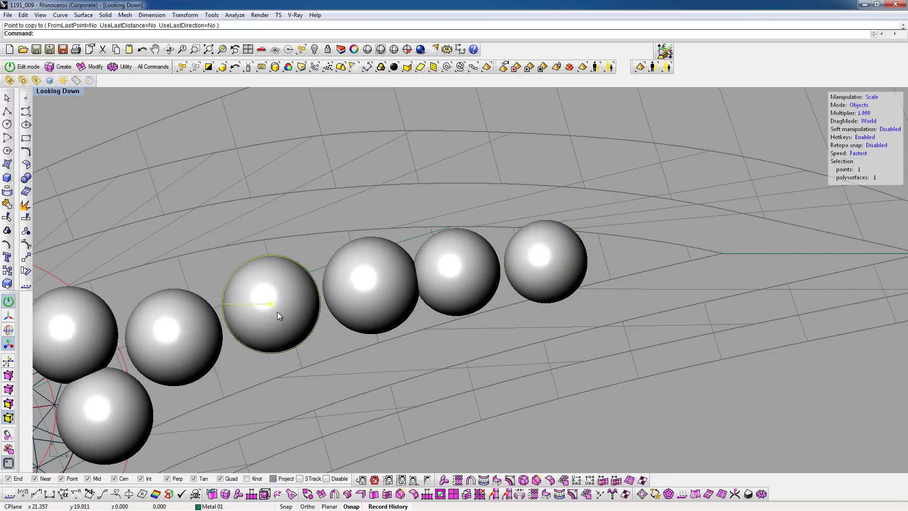
pyautogui.moveTo(277, 311)
pyautogui.keyDown('shift'); pyautogui.mouseDown(button='right')
pyautogui.moveTo(355, 308)
pyautogui.moveTo(391, 272)
pyautogui.mouseUp(button='right'); pyautogui.keyUp('shift')
pyautogui.click(291, 328)
# - Switch the Gumball to move and nudge the remaining tip spheres slightly left for even spacing
pyautogui.press('w')
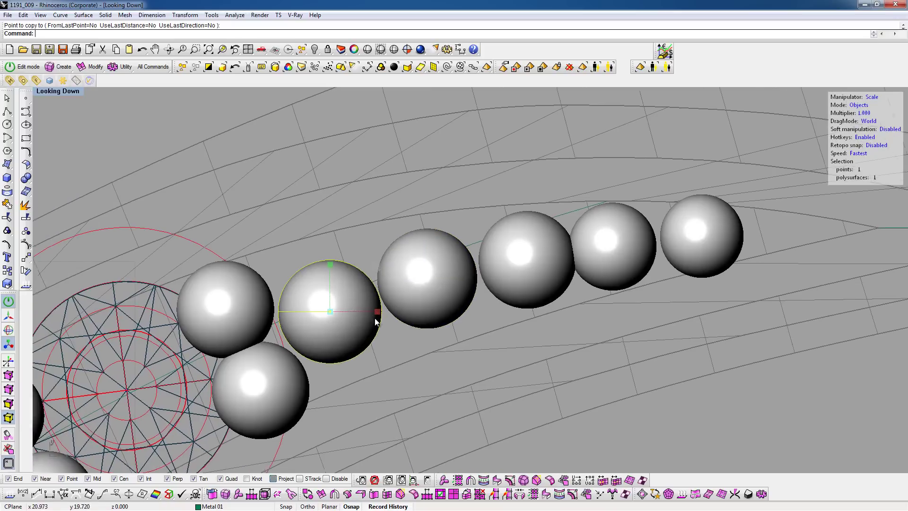
pyautogui.moveTo(392, 272); pyautogui.dragTo(387, 271)
pyautogui.click(497, 257)
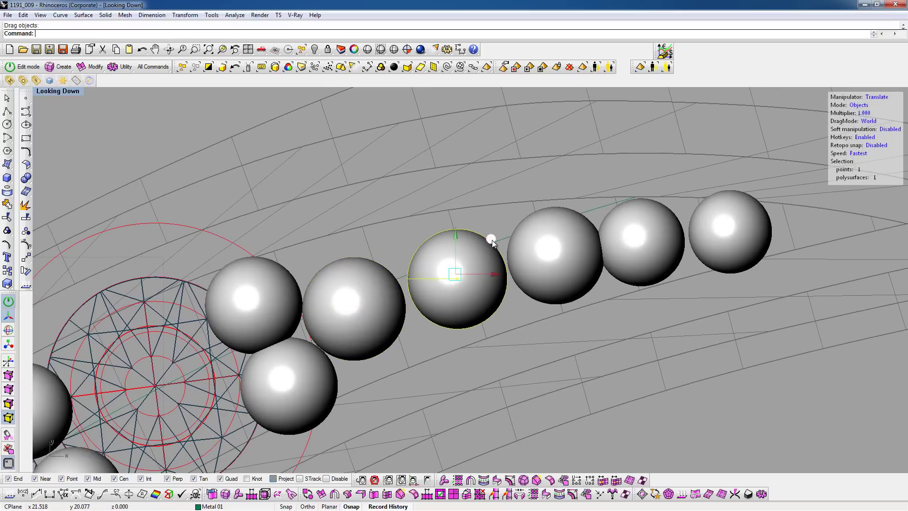
pyautogui.moveTo(491, 242); pyautogui.dragTo(488, 242)
pyautogui.click(574, 239)
pyautogui.click(586, 234)
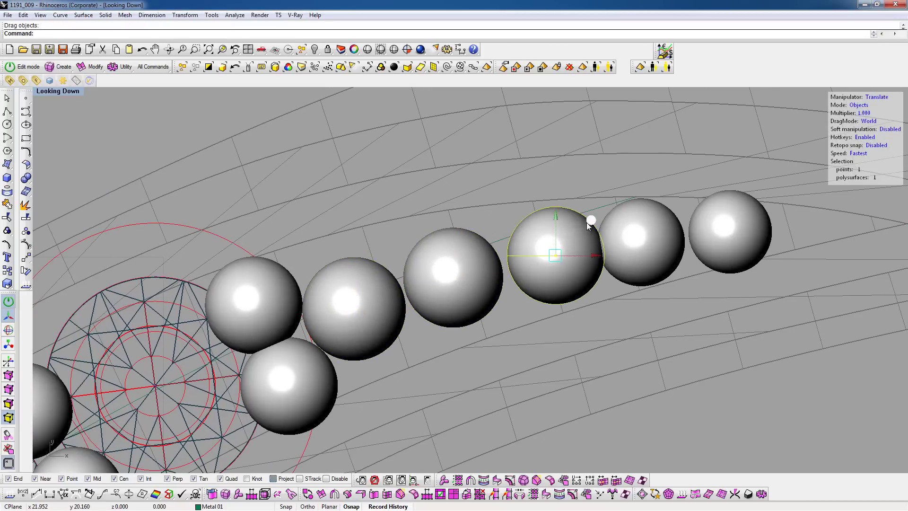
pyautogui.moveTo(587, 222); pyautogui.dragTo(578, 223)
# - Zoom out and window-select the stones along the upper arc
pyautogui.scroll(-5, 375, 172)
pyautogui.scroll(-3, 294, 331)
pyautogui.scroll(-2, 312, 218)
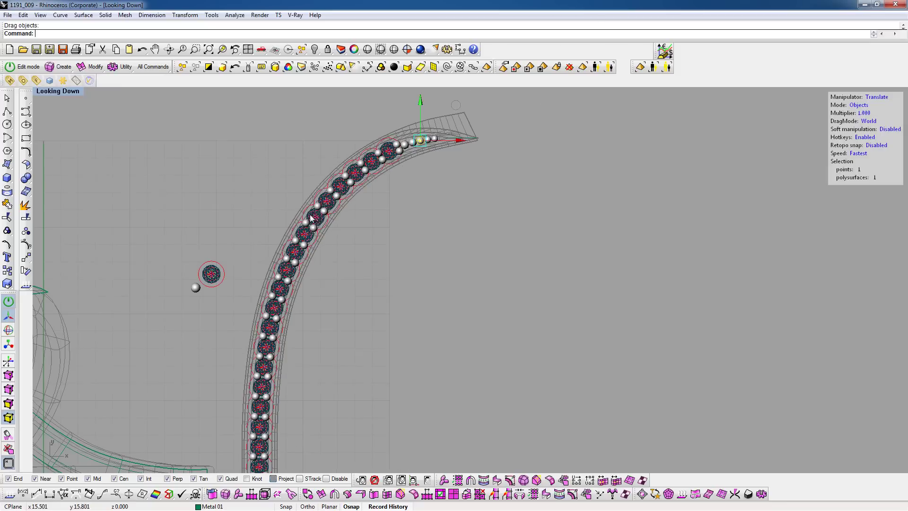
pyautogui.scroll(-3, 312, 218)
pyautogui.moveTo(264, 113); pyautogui.dragTo(395, 354)
pyautogui.scroll(2, 298, 213)
# - Add the lower stones to the selection and orbit the maximised perspective view to the ring
pyautogui.scroll(2, 300, 237)
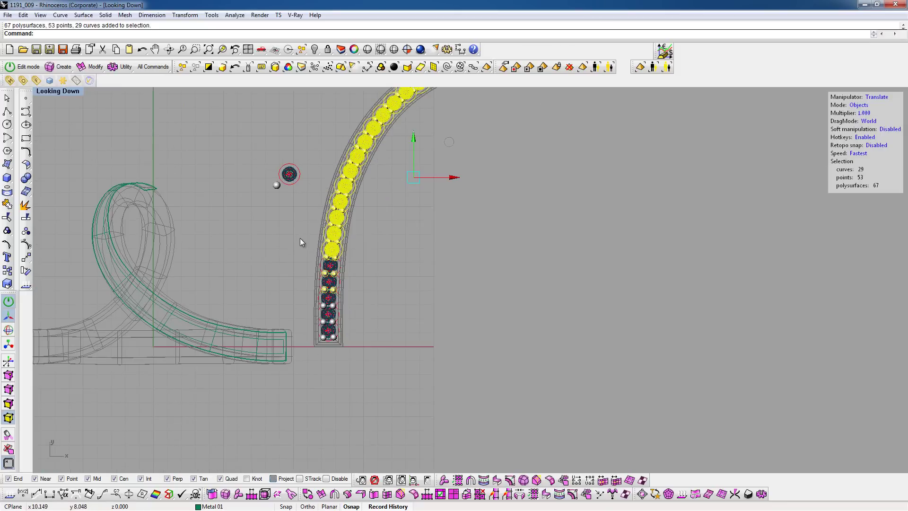
pyautogui.keyDown('shift'); pyautogui.moveTo(300, 242); pyautogui.dragTo(359, 352); pyautogui.keyUp('shift')
pyautogui.scroll(-2, 415, 339)
pyautogui.scroll(2, 483, 158)
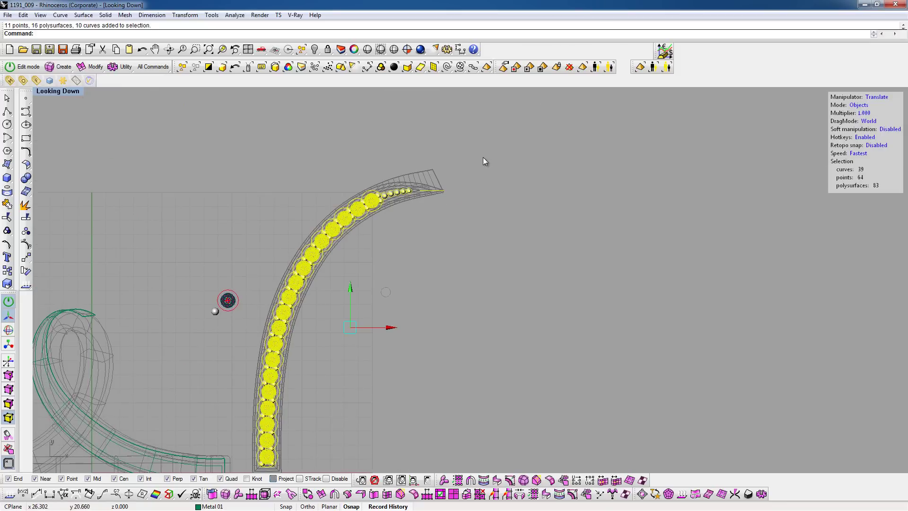
pyautogui.doubleClick(54, 92)
pyautogui.doubleClick(495, 94)
pyautogui.scroll(-2, 480, 331)
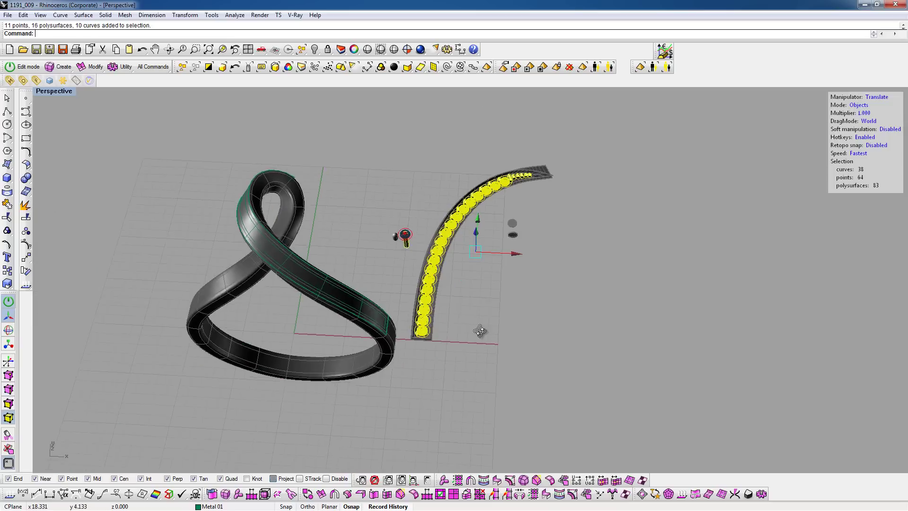
pyautogui.scroll(2, 438, 290)
pyautogui.scroll(1, 438, 297)
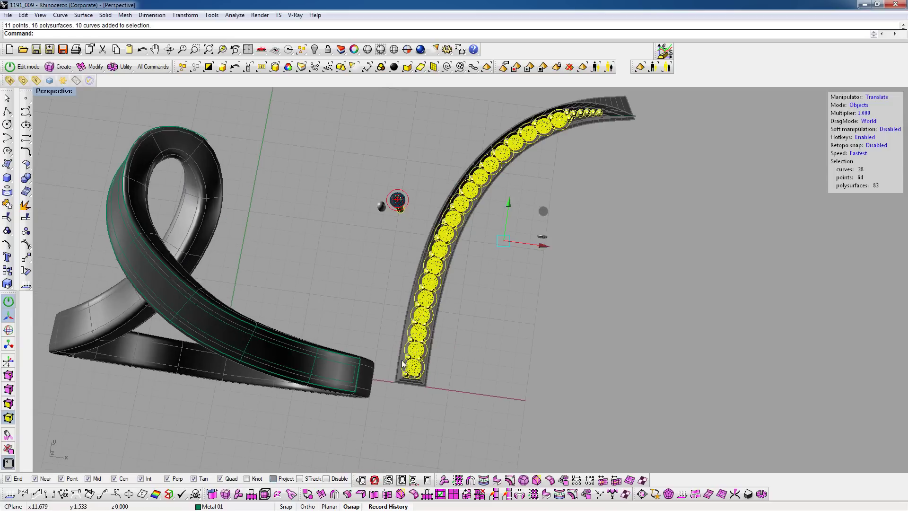
pyautogui.moveTo(402, 363); pyautogui.dragTo(397, 279, button='right')
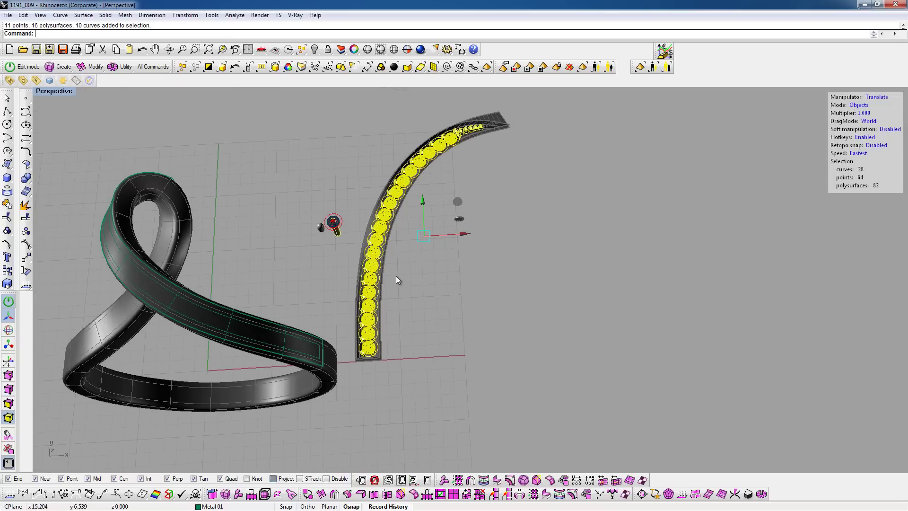
# - Unlock the ring objects and run FlowAlongSrf rigidly, picking the flat strip as base surface
pyautogui.middleClick(396, 280)
pyautogui.rightClick(363, 223)
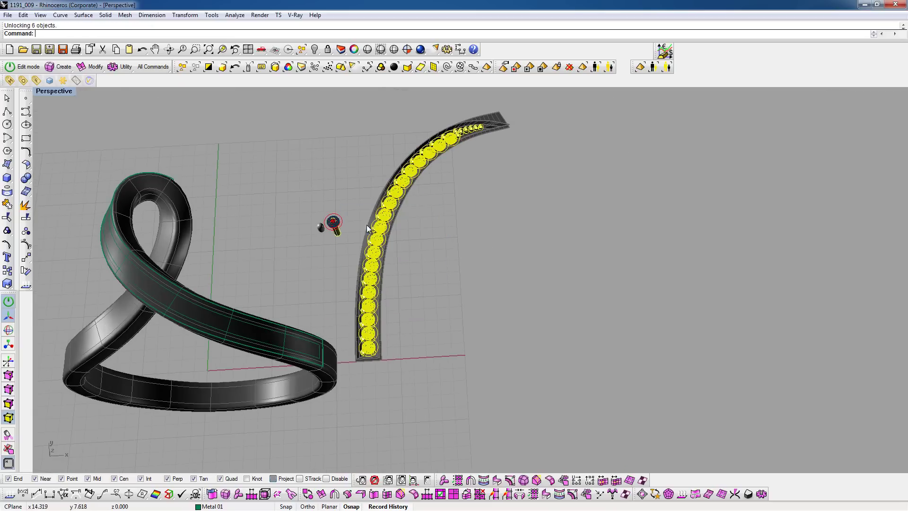
pyautogui.scroll(-2, 419, 191)
pyautogui.scroll(4, 419, 191)
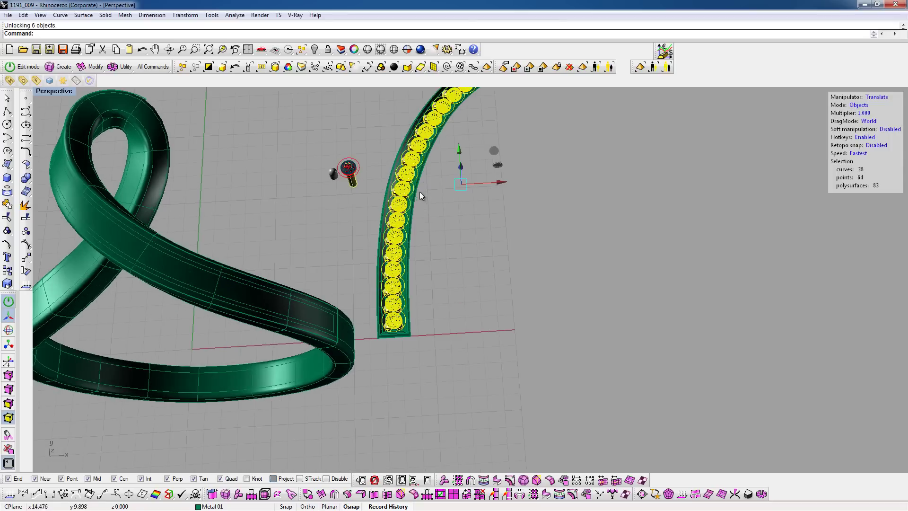
pyautogui.middleClick(452, 271)
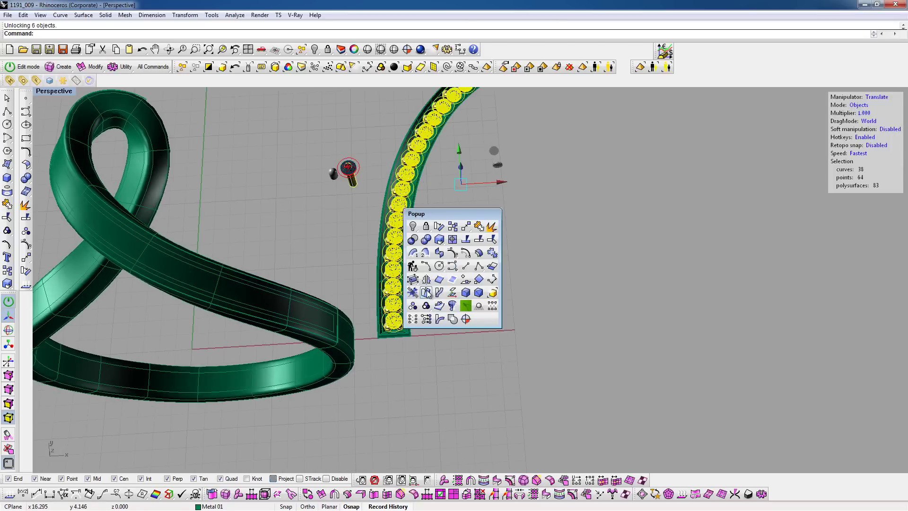
pyautogui.click(427, 293)
pyautogui.moveTo(450, 384)
pyautogui.mouseDown(button='right')
pyautogui.moveTo(461, 283)
pyautogui.moveTo(447, 316)
pyautogui.mouseUp(button='right')
pyautogui.scroll(5, 487, 213)
pyautogui.scroll(3, 487, 213)
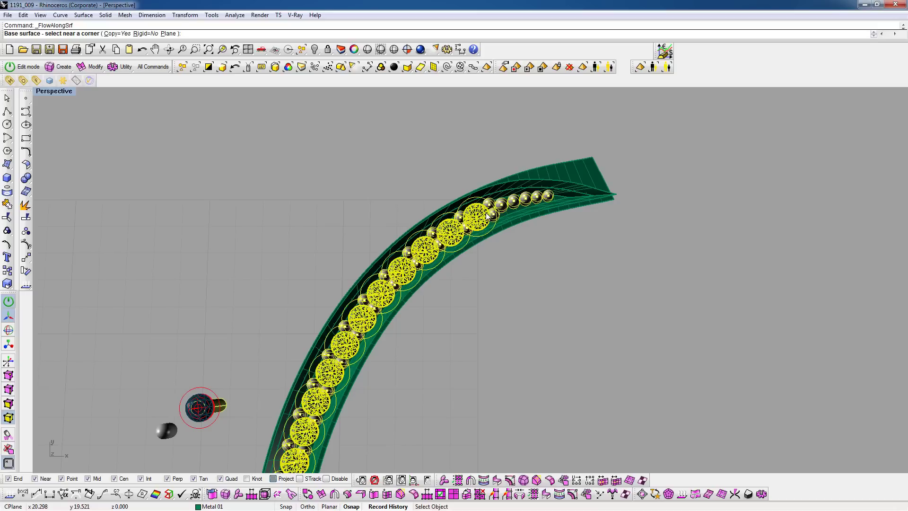
pyautogui.click(142, 33)
pyautogui.moveTo(557, 213); pyautogui.dragTo(546, 169, button='right')
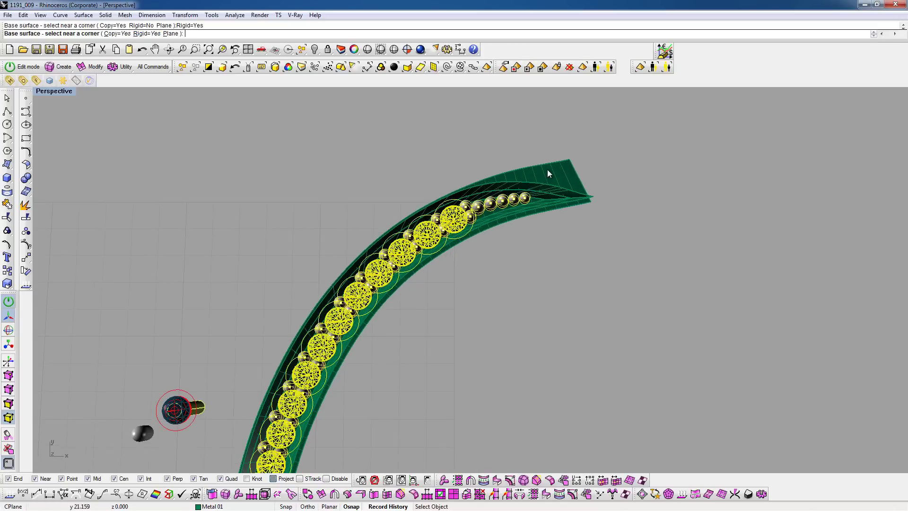
pyautogui.click(548, 168)
# - Pick the ring band as the target surface and inspect the flowed stones
pyautogui.scroll(-5, 473, 208)
pyautogui.moveTo(460, 259)
pyautogui.mouseDown(button='right')
pyautogui.moveTo(490, 239)
pyautogui.moveTo(474, 163)
pyautogui.mouseUp(button='right')
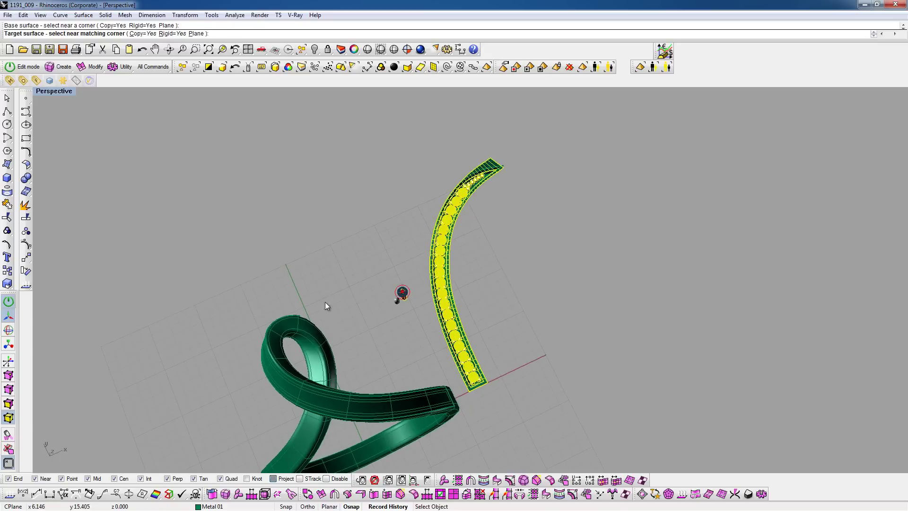
pyautogui.moveTo(325, 302)
pyautogui.mouseDown(button='right')
pyautogui.moveTo(382, 302)
pyautogui.moveTo(440, 331)
pyautogui.mouseUp(button='right')
pyautogui.scroll(3, 520, 340)
pyautogui.scroll(2, 598, 361)
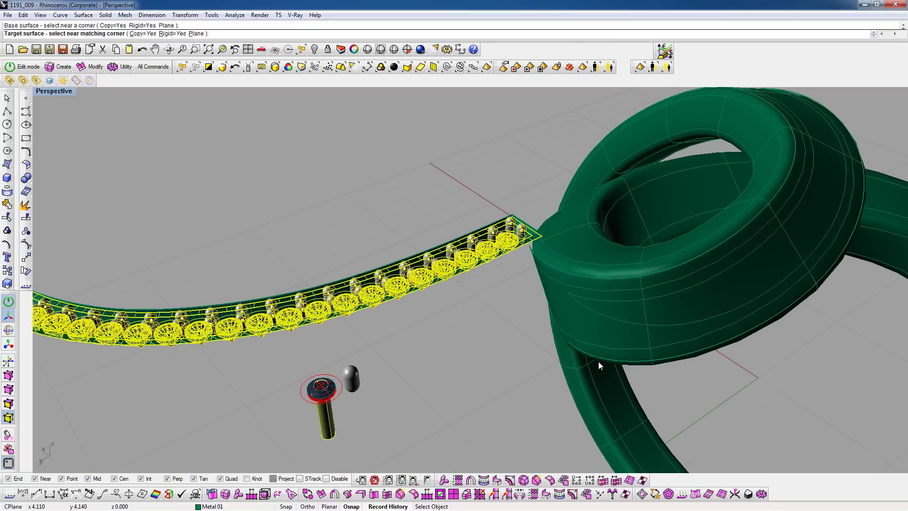
pyautogui.click(603, 358)
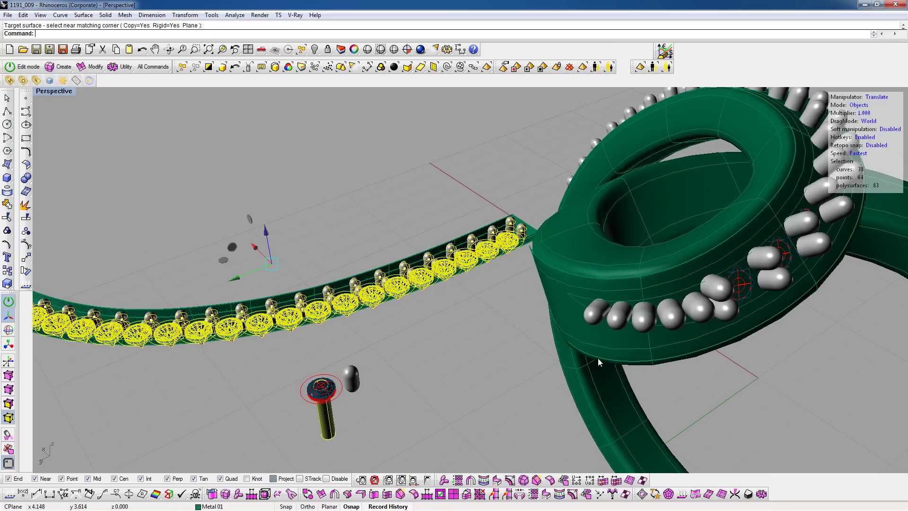
pyautogui.moveTo(569, 329)
pyautogui.mouseDown(button='right')
pyautogui.moveTo(482, 319)
pyautogui.moveTo(395, 331)
pyautogui.moveTo(390, 312)
pyautogui.moveTo(363, 334)
pyautogui.moveTo(398, 294)
pyautogui.mouseUp(button='right')
pyautogui.scroll(5, 399, 294)
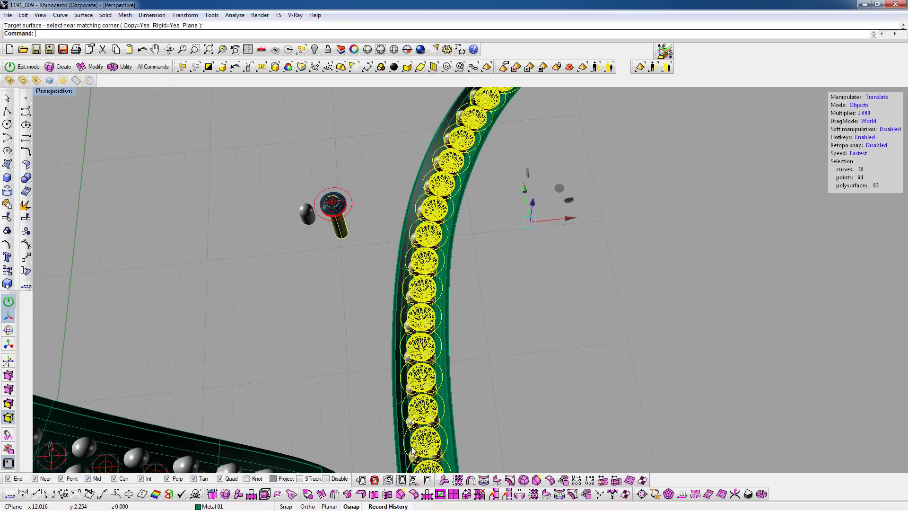
pyautogui.scroll(3, 394, 415)
# - Flow the remaining stone strip onto the ring band and select the leftover sample stone
pyautogui.click(394, 414)
pyautogui.scroll(-5, 393, 413)
pyautogui.scroll(-3, 393, 413)
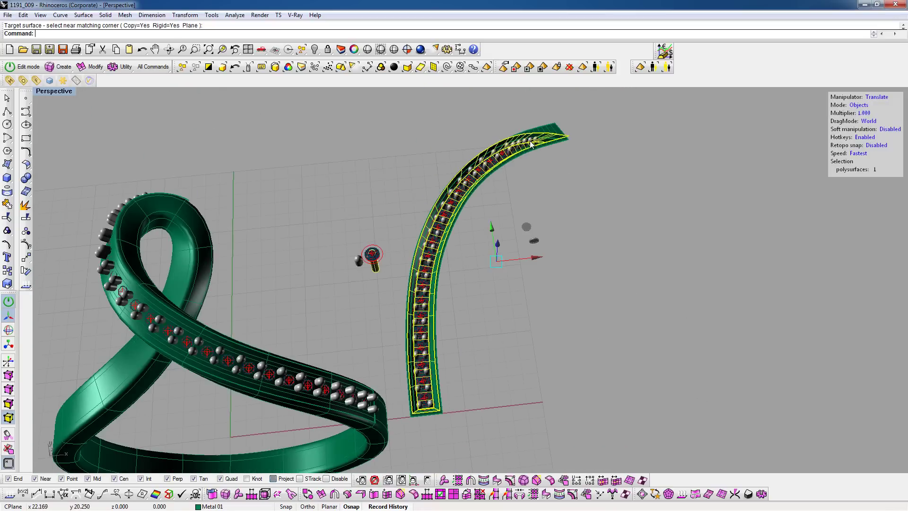
pyautogui.press('Return')
pyautogui.moveTo(213, 244); pyautogui.dragTo(495, 408, button='right')
pyautogui.scroll(3, 495, 409)
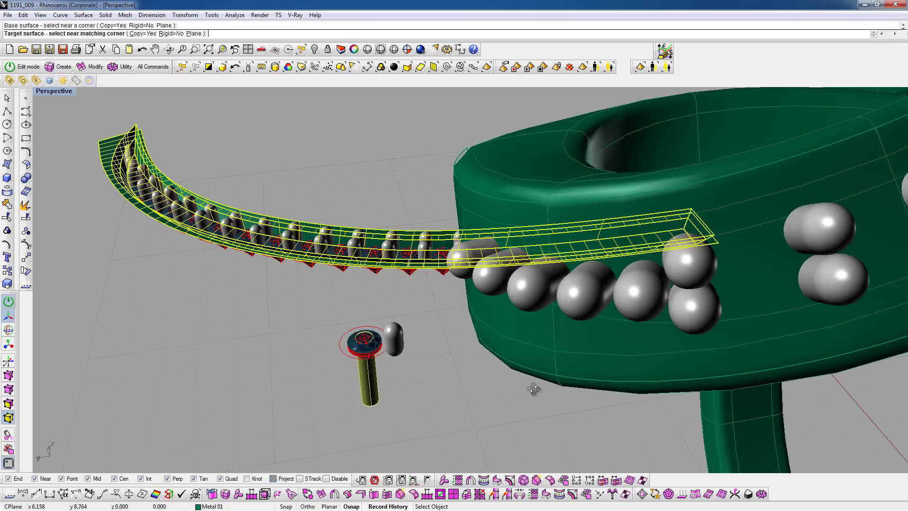
pyautogui.scroll(2, 753, 327)
pyautogui.click(825, 272)
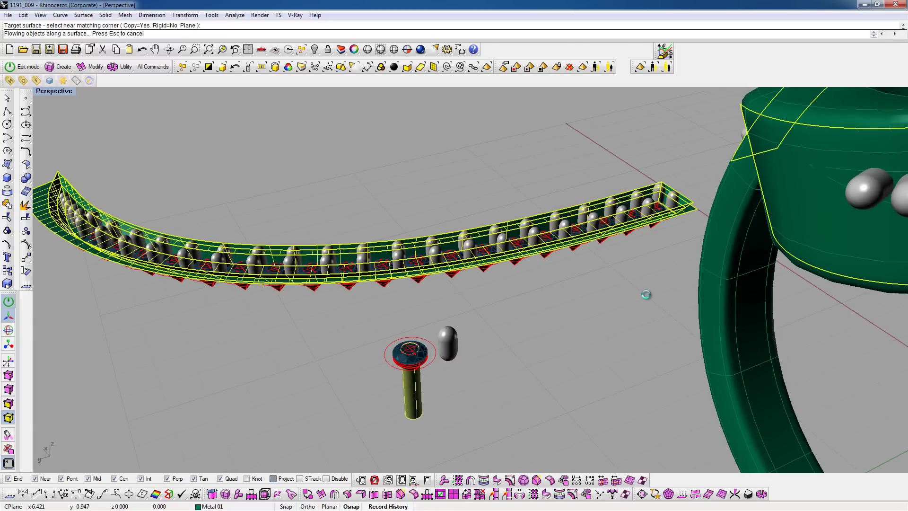
pyautogui.moveTo(643, 294)
pyautogui.mouseDown(button='right')
pyautogui.moveTo(504, 295)
pyautogui.moveTo(422, 208)
pyautogui.mouseUp(button='right')
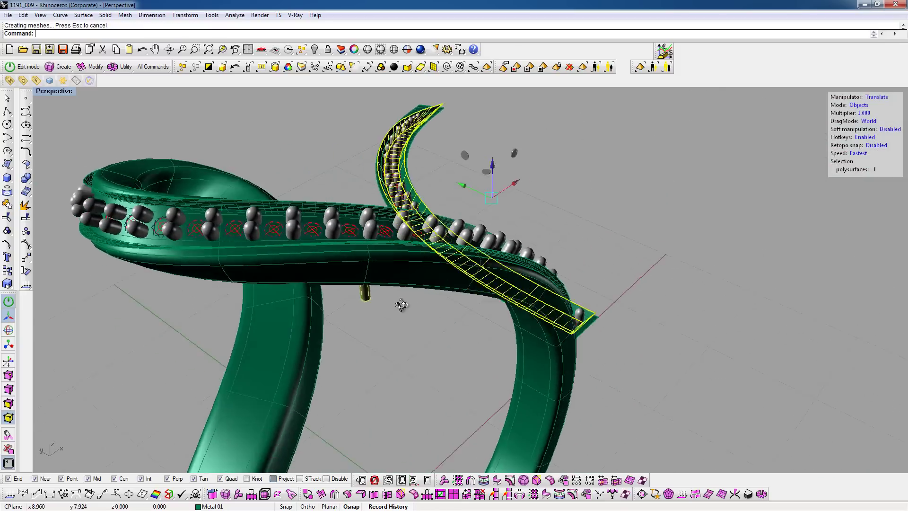
pyautogui.moveTo(391, 134); pyautogui.dragTo(347, 196, button='right')
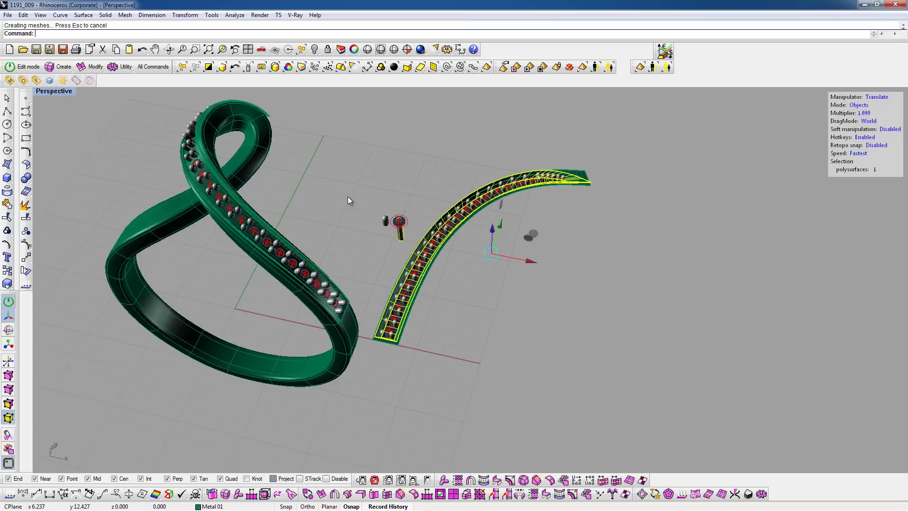
pyautogui.moveTo(350, 113); pyautogui.dragTo(419, 256)
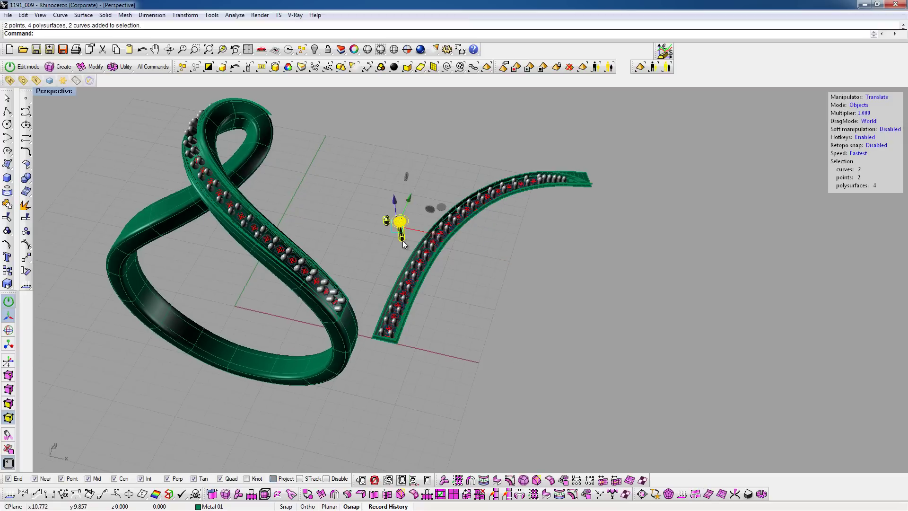
# - Hide the leftover sample stone and return to the four-view layout
pyautogui.middleClick(403, 236)
pyautogui.click(374, 198)
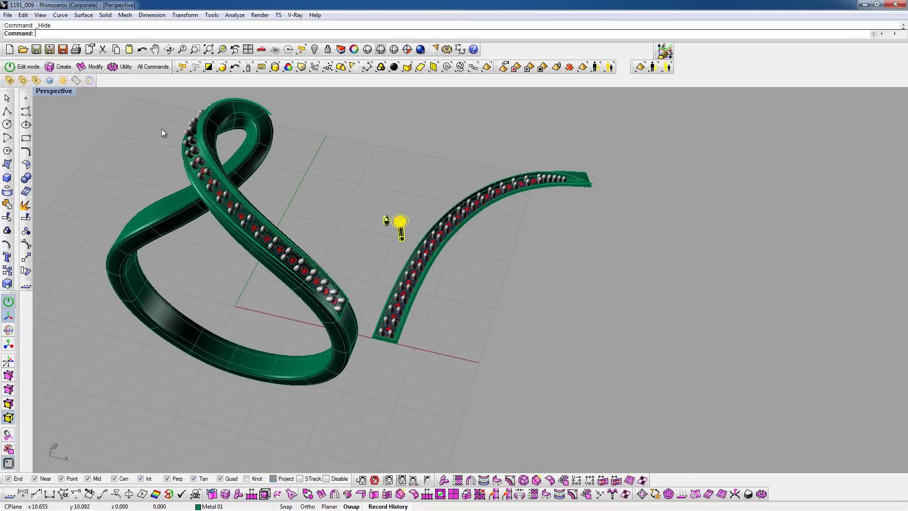
pyautogui.doubleClick(51, 92)
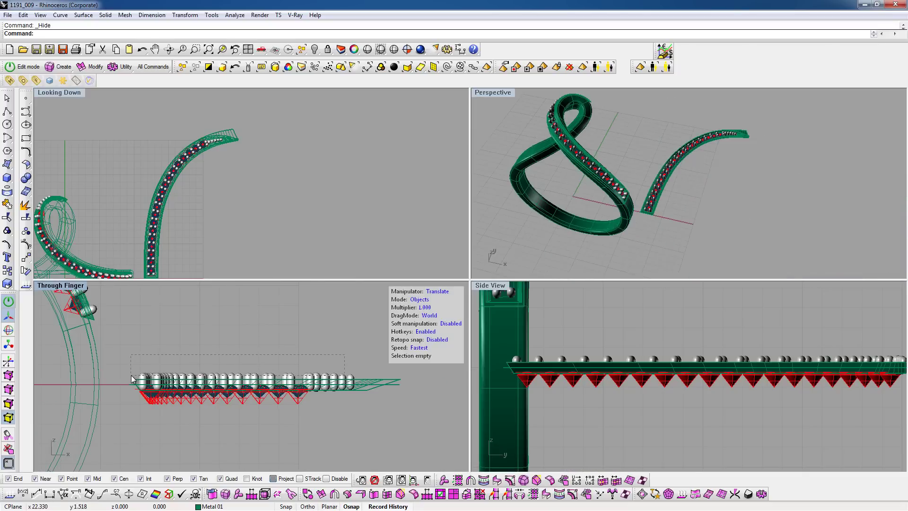
# - Select the row of beads and move it down deeper into the band
pyautogui.moveTo(132, 379); pyautogui.dragTo(134, 379)
pyautogui.scroll(5, 145, 389)
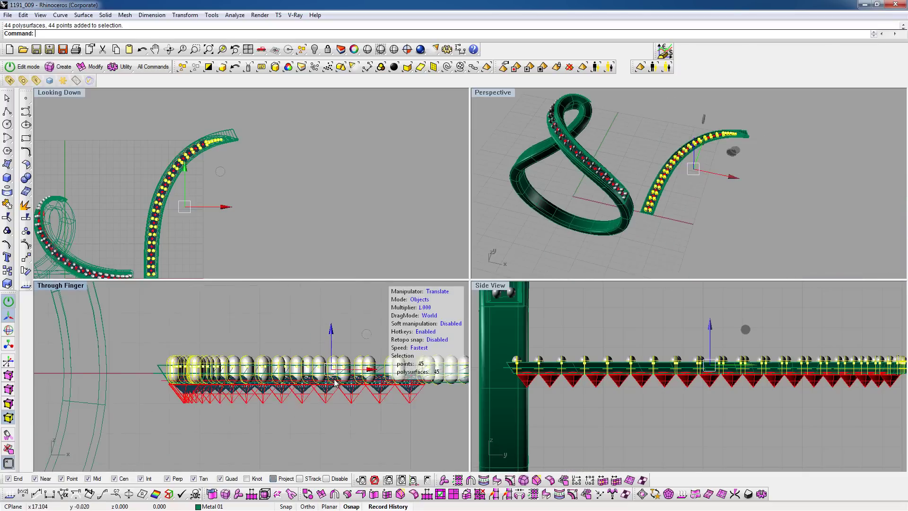
pyautogui.moveTo(330, 327); pyautogui.dragTo(331, 377)
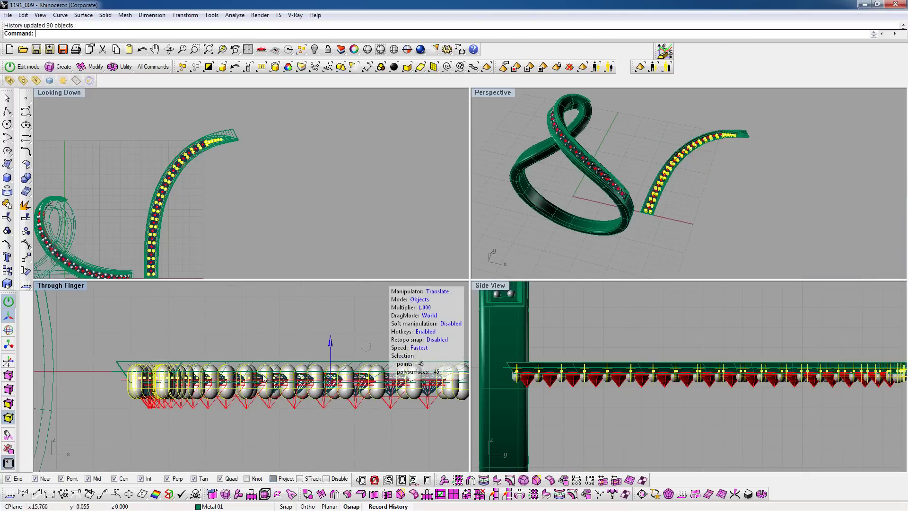
pyautogui.scroll(2, 331, 377)
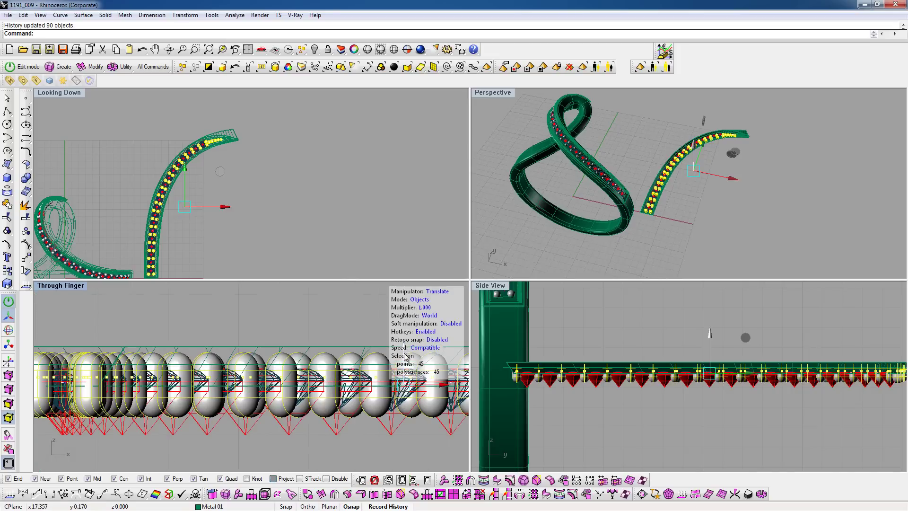
pyautogui.press('Right')
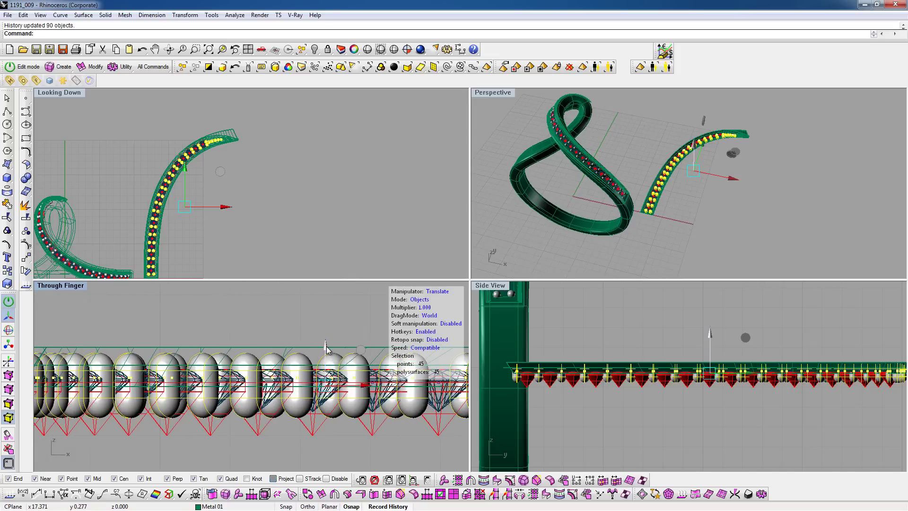
pyautogui.moveTo(326, 349); pyautogui.dragTo(328, 362)
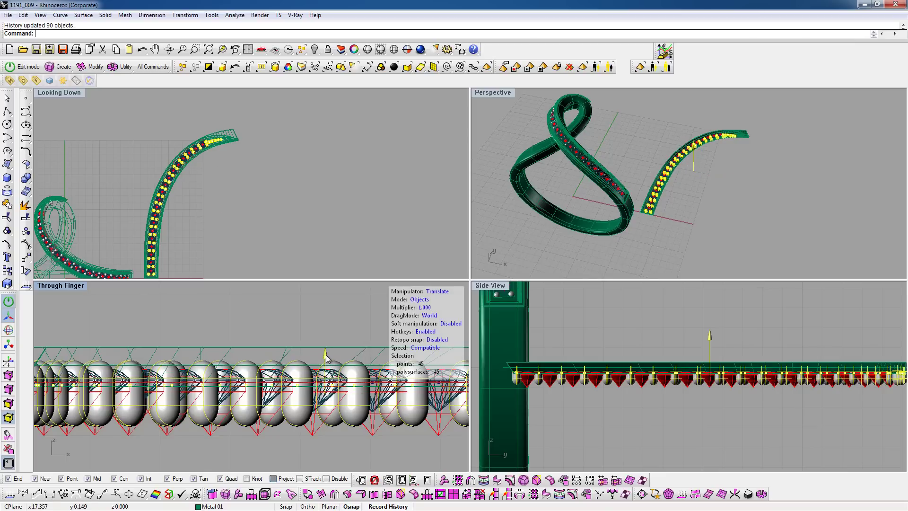
pyautogui.scroll(-1, 251, 333)
# - Maximise the perspective view and orbit closely around the beads and whole ring
pyautogui.doubleClick(486, 91)
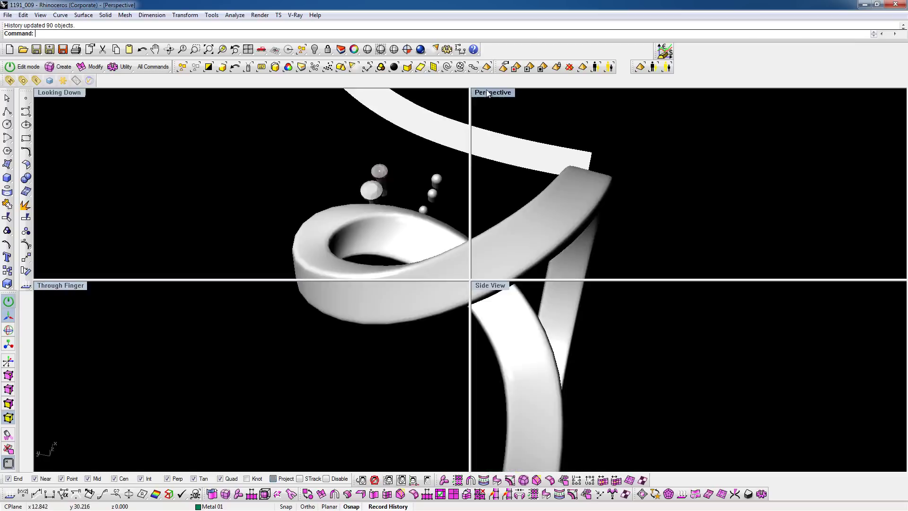
pyautogui.click(465, 241)
pyautogui.scroll(2, 224, 305)
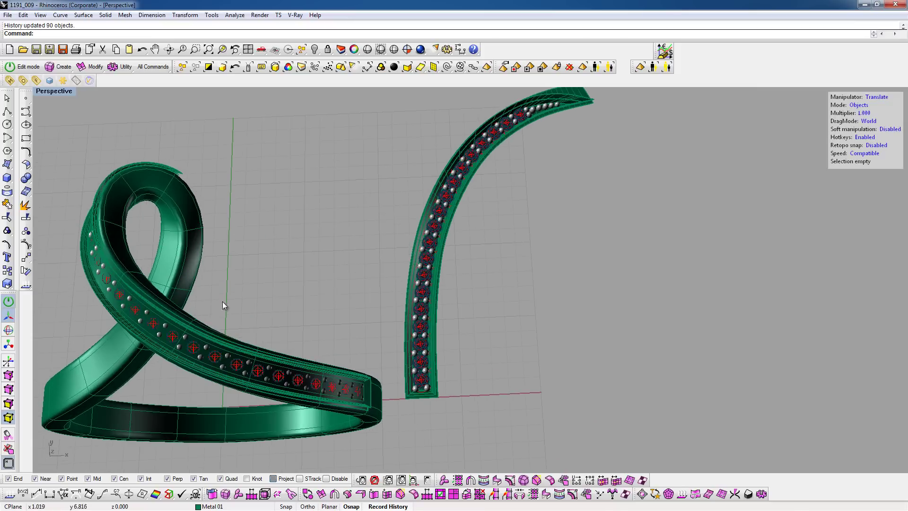
pyautogui.moveTo(383, 312); pyautogui.dragTo(242, 161, button='right')
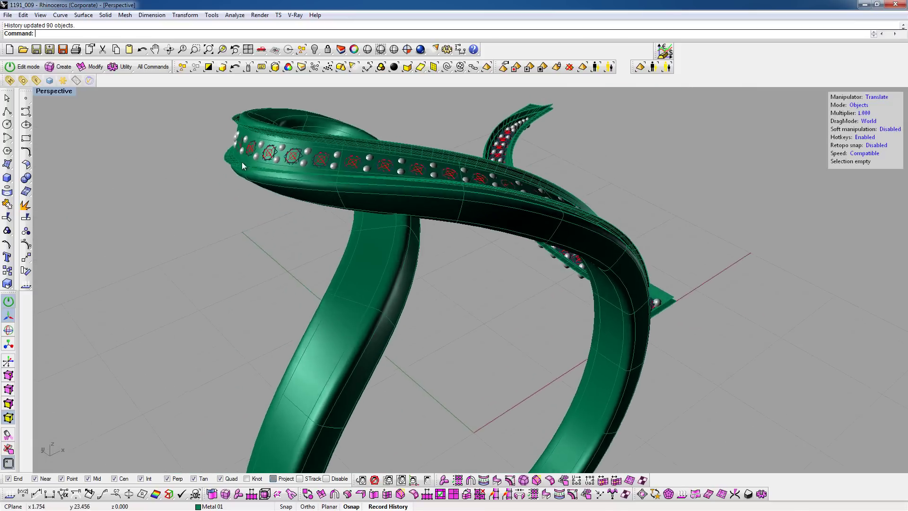
pyautogui.scroll(3, 245, 135)
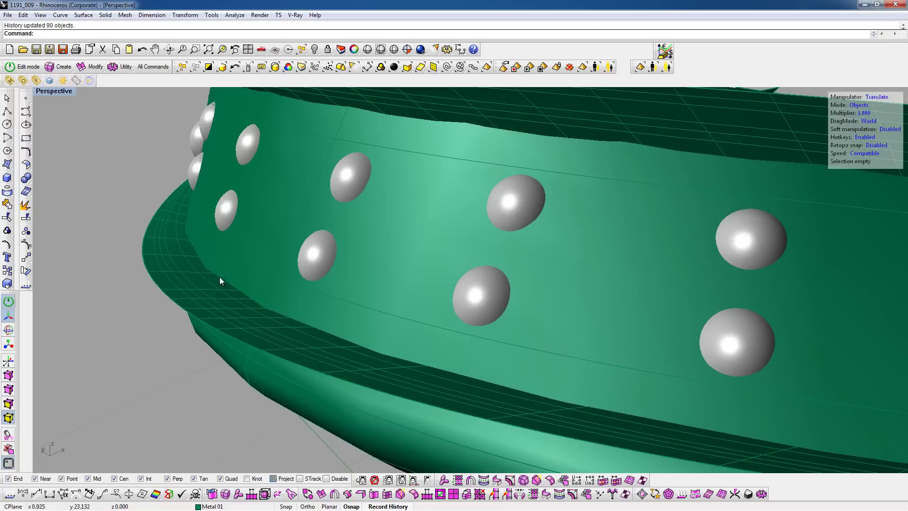
pyautogui.scroll(-5, 219, 280)
pyautogui.moveTo(219, 280)
pyautogui.mouseDown(button='right')
pyautogui.moveTo(364, 287)
pyautogui.moveTo(462, 244)
pyautogui.mouseUp(button='right')
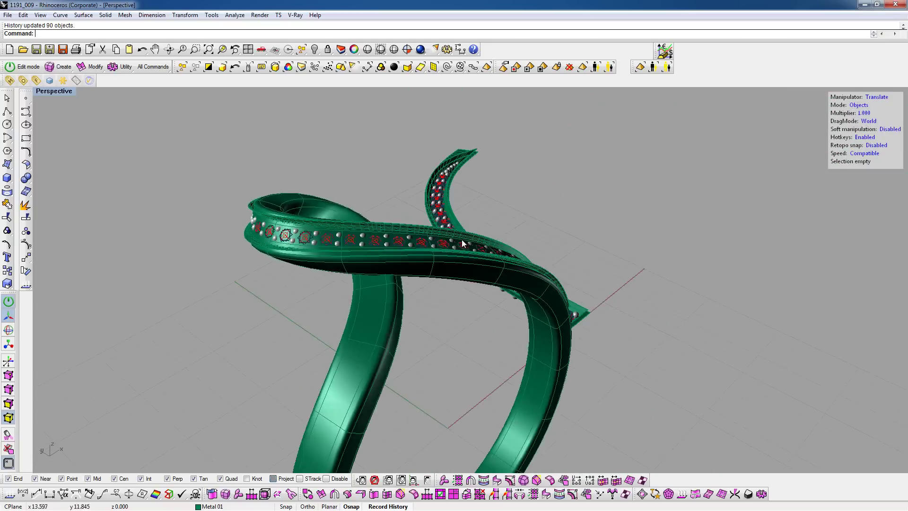
pyautogui.scroll(3, 462, 243)
pyautogui.scroll(-5, 367, 197)
# - Window-select the flat bead strip on the right and hide it, leaving the twisted ring
pyautogui.scroll(2, 313, 258)
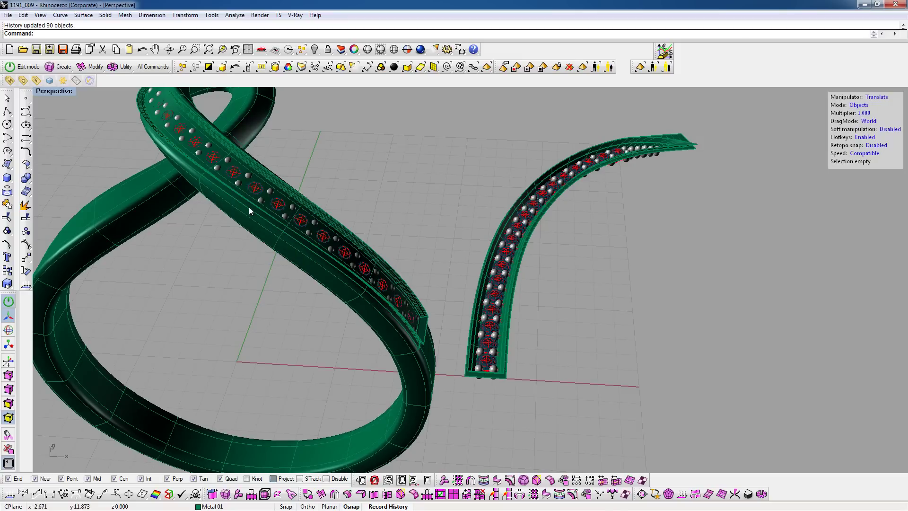
pyautogui.scroll(-2, 395, 249)
pyautogui.scroll(5, 251, 134)
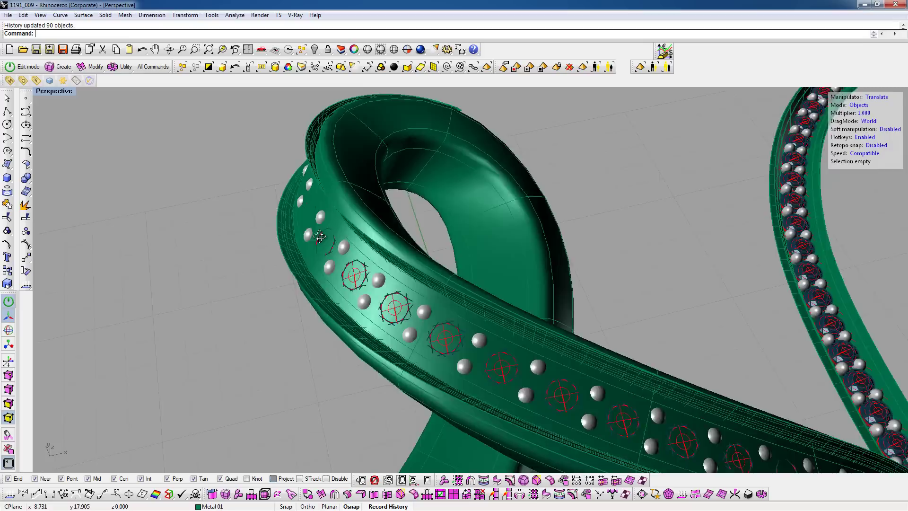
pyautogui.moveTo(265, 196)
pyautogui.mouseDown(button='right')
pyautogui.moveTo(440, 271)
pyautogui.moveTo(494, 313)
pyautogui.moveTo(495, 285)
pyautogui.mouseUp(button='right')
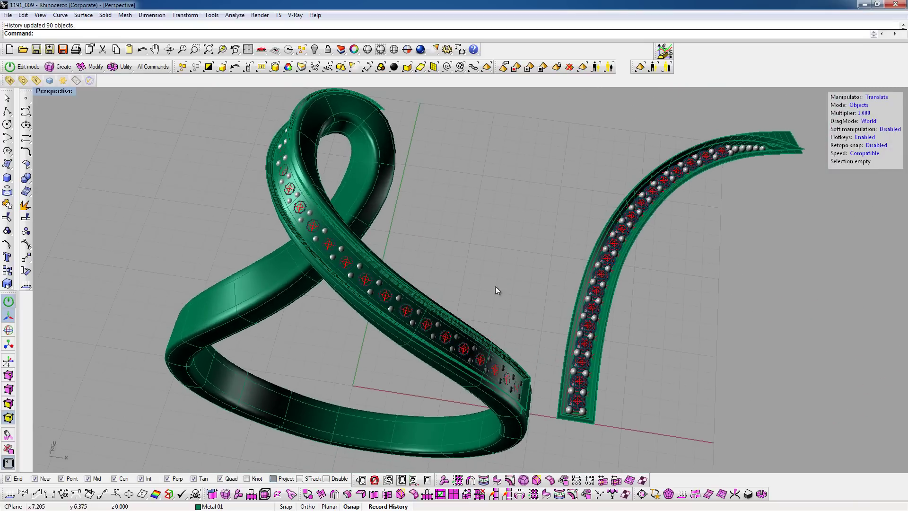
pyautogui.scroll(-3, 495, 286)
pyautogui.moveTo(526, 169); pyautogui.dragTo(682, 426)
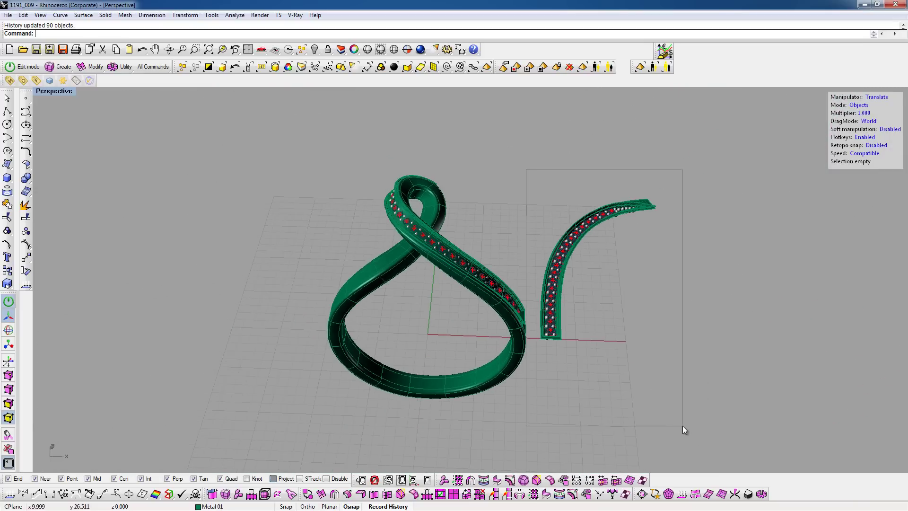
pyautogui.middleClick(529, 288)
pyautogui.hotkey('ctrl', 'h')
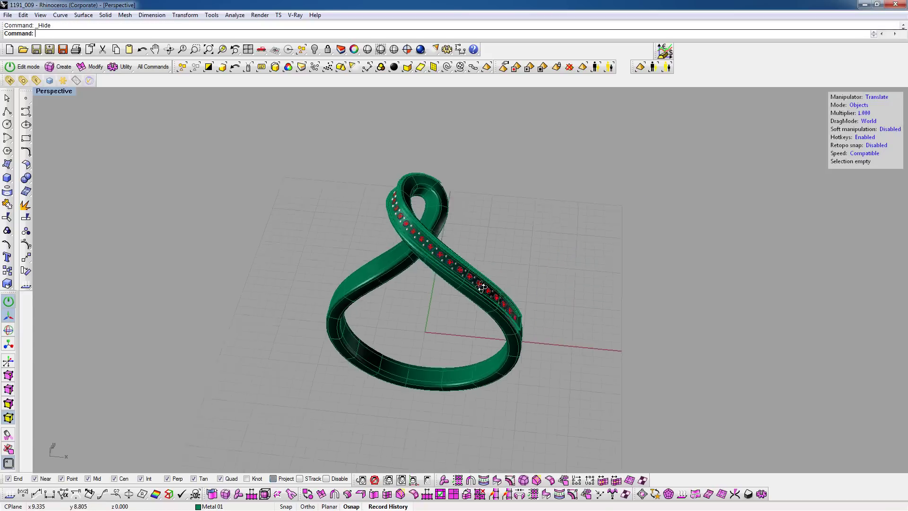
pyautogui.moveTo(527, 283)
pyautogui.mouseDown(button='right')
pyautogui.moveTo(377, 345)
pyautogui.moveTo(477, 303)
pyautogui.moveTo(399, 365)
pyautogui.moveTo(429, 269)
pyautogui.moveTo(474, 186)
pyautogui.moveTo(395, 253)
pyautogui.moveTo(338, 269)
pyautogui.moveTo(387, 280)
pyautogui.mouseUp(button='right')
pyautogui.scroll(3, 377, 344)
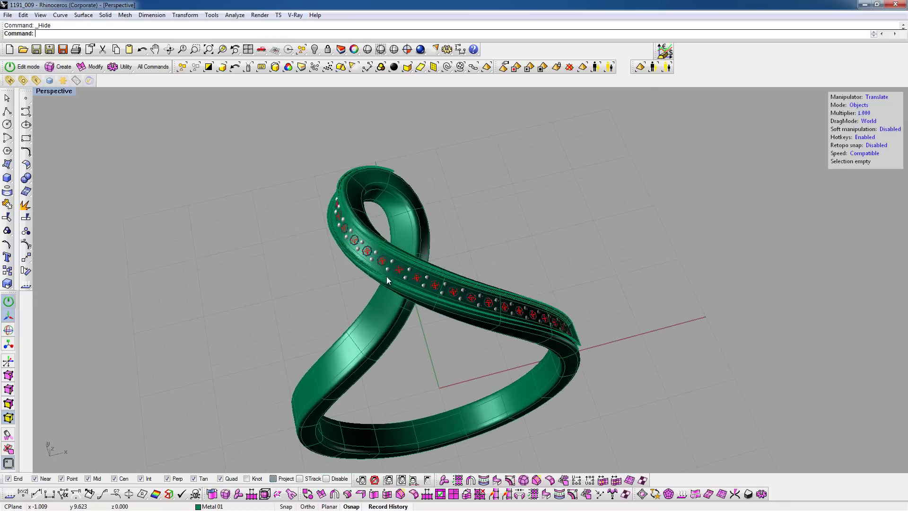
# - Select the beads and gems on the band and lock them
pyautogui.hotkey('ctrl', 'alt', 'h')
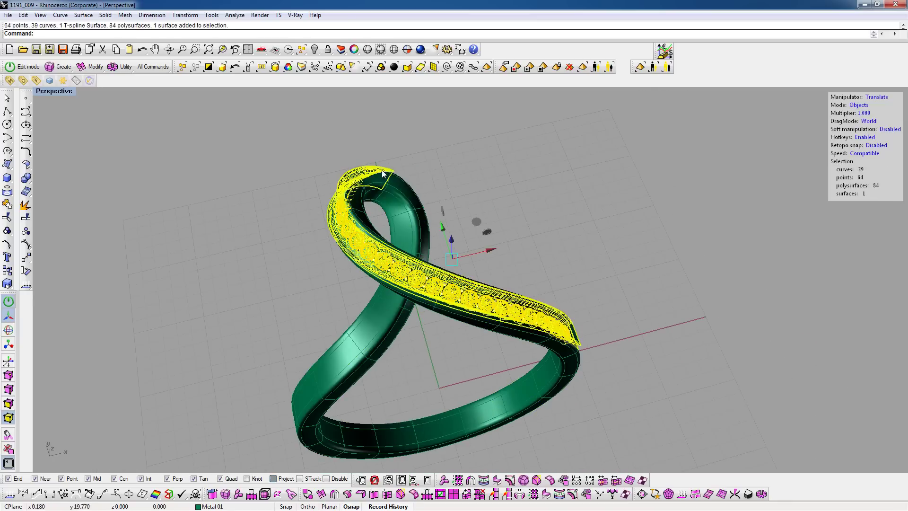
pyautogui.scroll(5, 383, 174)
pyautogui.middleClick(380, 215)
pyautogui.click(358, 183)
pyautogui.moveTo(358, 185)
pyautogui.mouseDown(button='right')
pyautogui.moveTo(372, 248)
pyautogui.moveTo(449, 273)
pyautogui.mouseUp(button='right')
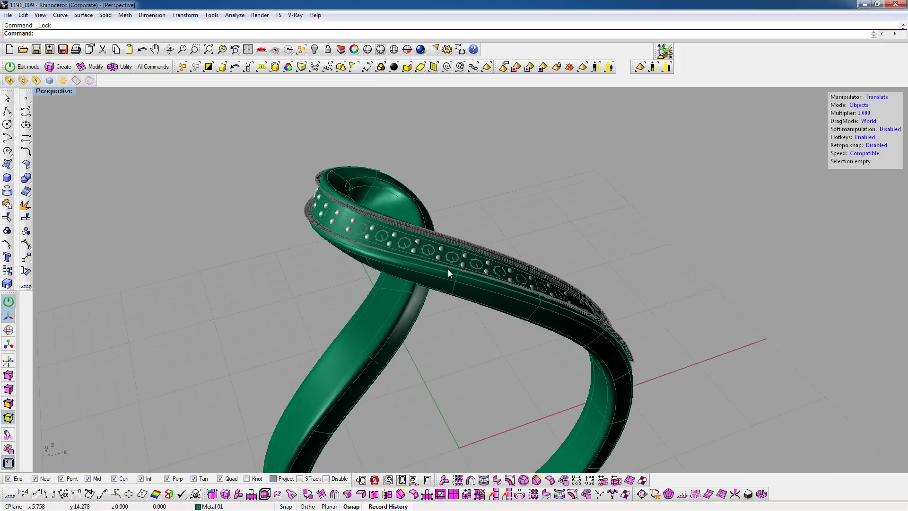
# - Pick the ring surface among overlapping objects and show its control points
pyautogui.click(467, 284)
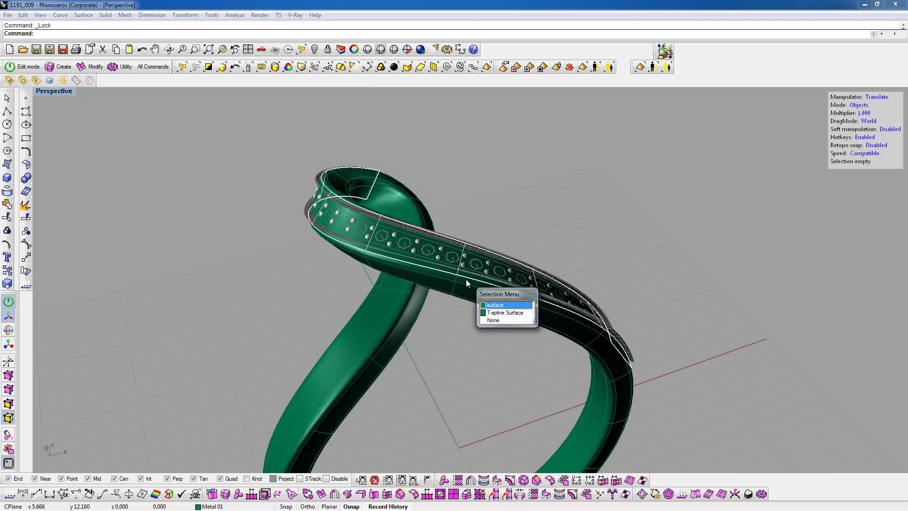
pyautogui.click(487, 304)
pyautogui.middleClick(463, 279)
pyautogui.click(471, 308)
pyautogui.moveTo(471, 308); pyautogui.dragTo(468, 210, button='right')
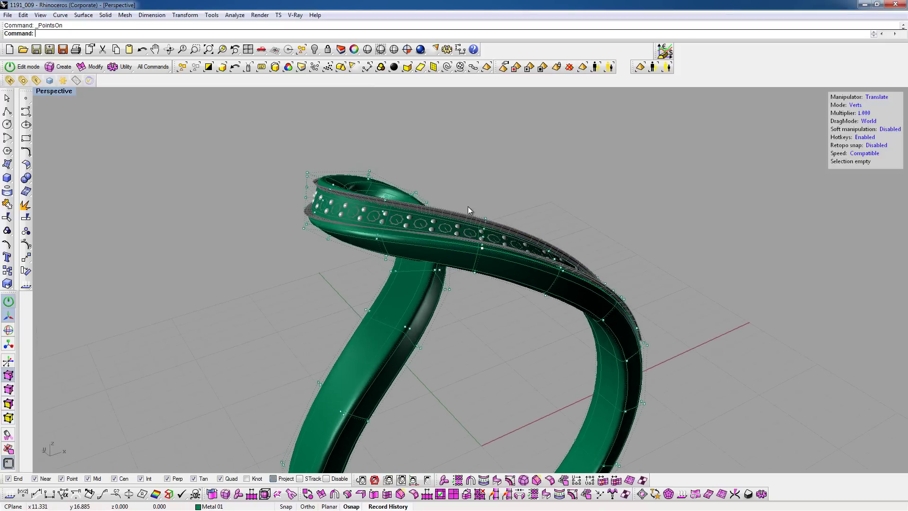
# - Select the control points at the ring's crossing and pull them upward
pyautogui.moveTo(510, 304); pyautogui.dragTo(505, 317)
pyautogui.moveTo(505, 317); pyautogui.dragTo(379, 150, button='right')
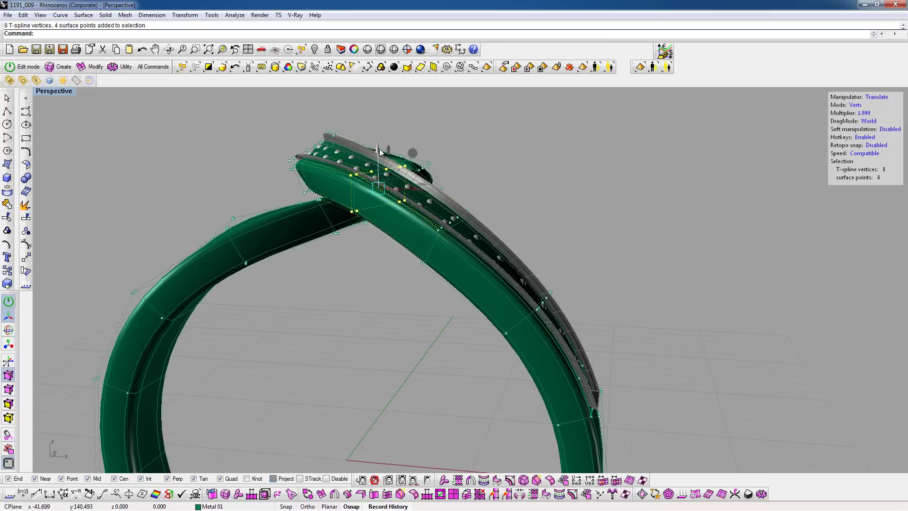
pyautogui.moveTo(376, 140); pyautogui.dragTo(368, 303)
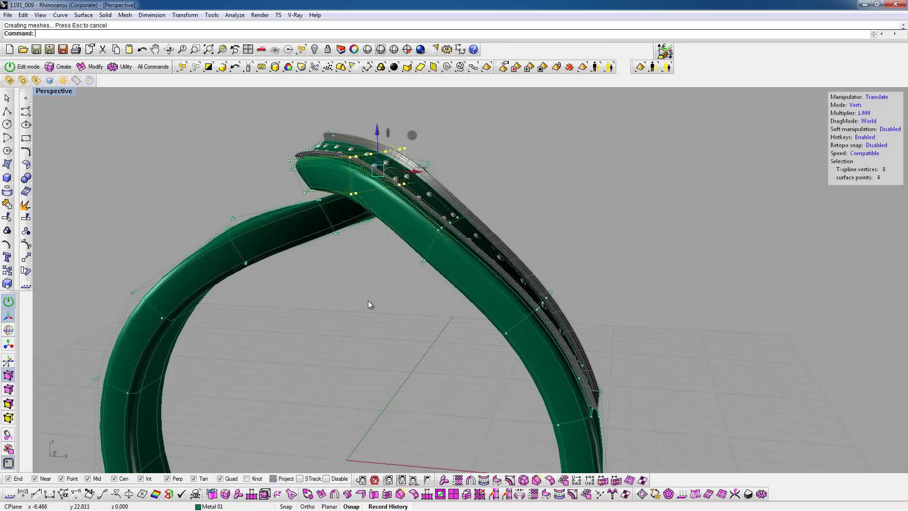
pyautogui.moveTo(398, 280); pyautogui.dragTo(417, 202, button='right')
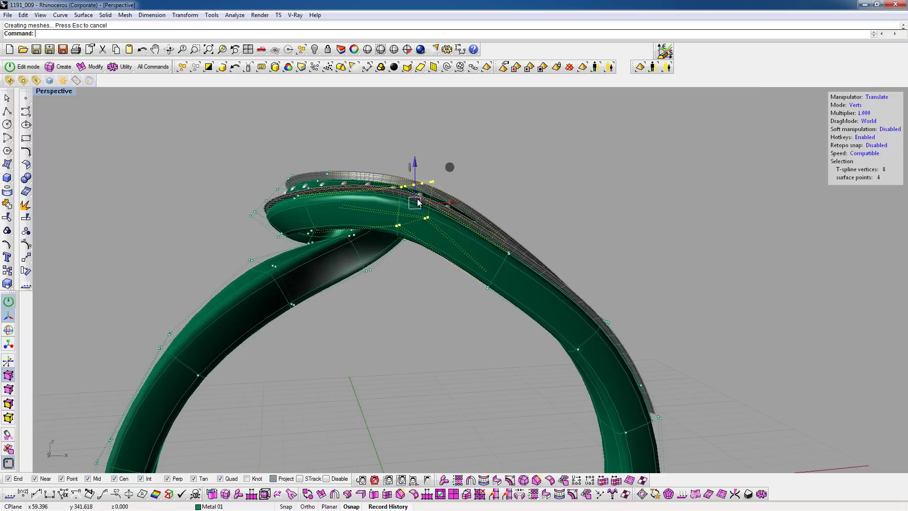
pyautogui.moveTo(414, 161); pyautogui.dragTo(413, 117)
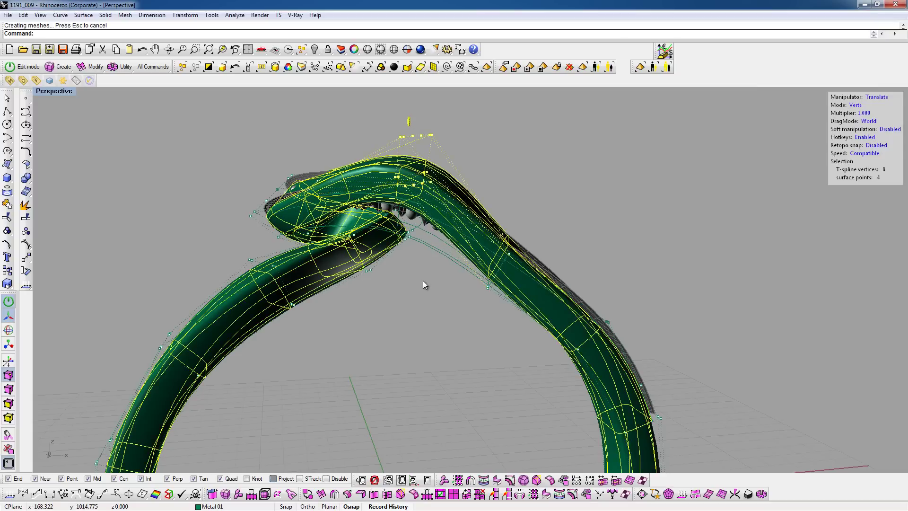
# - Inspect the reshaped ring and stones, then hide the ring's control points
pyautogui.moveTo(538, 188)
pyautogui.mouseDown(button='right')
pyautogui.moveTo(515, 243)
pyautogui.moveTo(416, 284)
pyautogui.moveTo(473, 213)
pyautogui.moveTo(554, 243)
pyautogui.moveTo(435, 244)
pyautogui.moveTo(391, 318)
pyautogui.mouseUp(button='right')
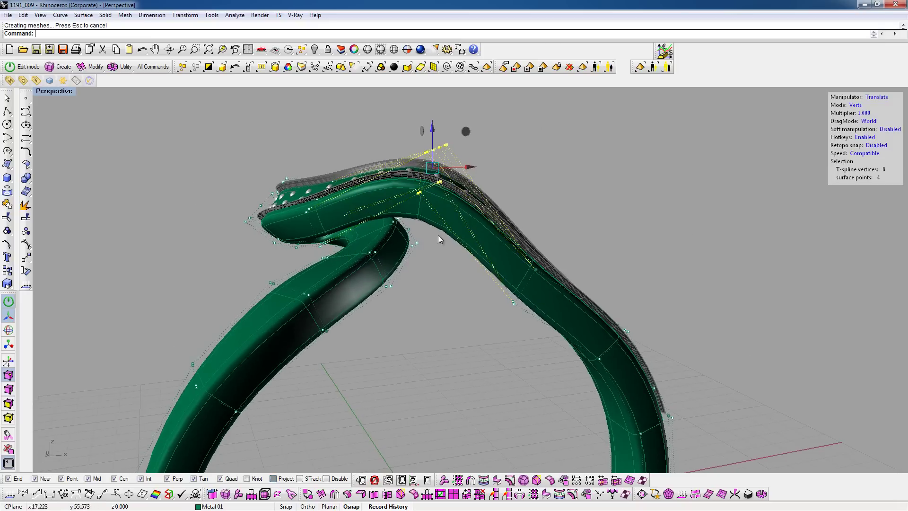
pyautogui.moveTo(534, 203)
pyautogui.mouseDown(button='right')
pyautogui.moveTo(284, 170)
pyautogui.moveTo(492, 257)
pyautogui.moveTo(376, 273)
pyautogui.moveTo(466, 222)
pyautogui.moveTo(510, 252)
pyautogui.moveTo(548, 167)
pyautogui.moveTo(438, 241)
pyautogui.moveTo(495, 303)
pyautogui.moveTo(467, 313)
pyautogui.mouseUp(button='right')
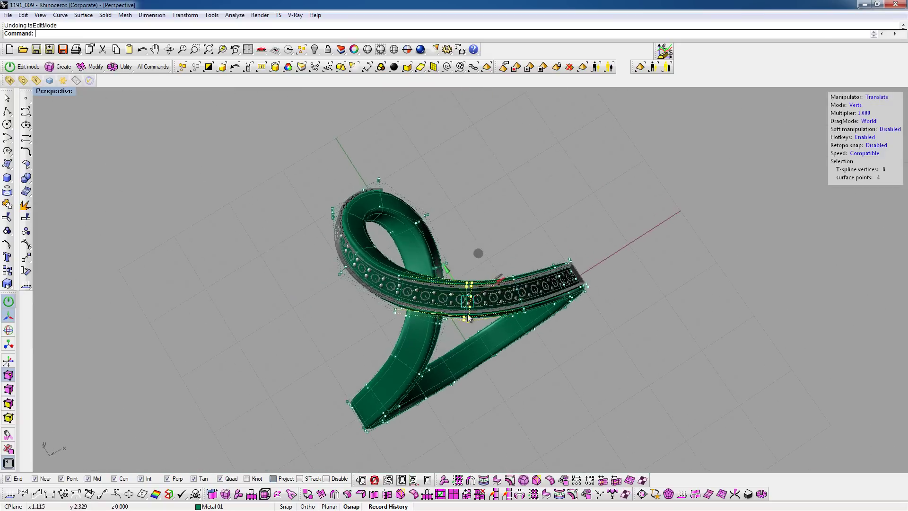
pyautogui.scroll(3, 467, 314)
pyautogui.scroll(2, 460, 294)
pyautogui.scroll(-3, 470, 263)
pyautogui.moveTo(471, 263)
pyautogui.mouseDown(button='right')
pyautogui.moveTo(495, 273)
pyautogui.moveTo(493, 294)
pyautogui.mouseUp(button='right')
pyautogui.middleClick(495, 273)
pyautogui.click(494, 255)
# - Unlock all locked objects and select the whole twisted T-spline band
pyautogui.scroll(3, 494, 256)
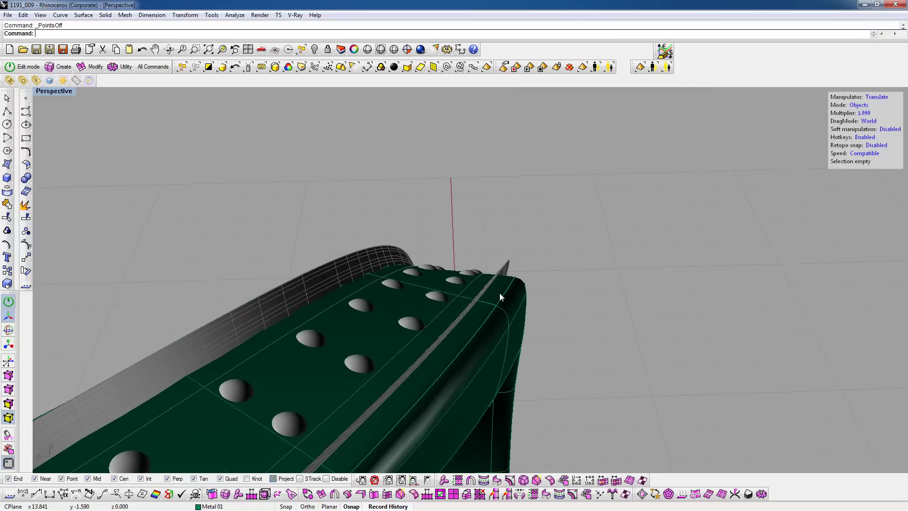
pyautogui.moveTo(514, 294)
pyautogui.mouseDown(button='right')
pyautogui.moveTo(600, 260)
pyautogui.moveTo(537, 294)
pyautogui.moveTo(547, 243)
pyautogui.moveTo(419, 331)
pyautogui.moveTo(456, 299)
pyautogui.moveTo(462, 308)
pyautogui.moveTo(435, 319)
pyautogui.moveTo(424, 304)
pyautogui.moveTo(583, 278)
pyautogui.mouseUp(button='right')
pyautogui.scroll(-5, 422, 298)
pyautogui.middleClick(421, 298)
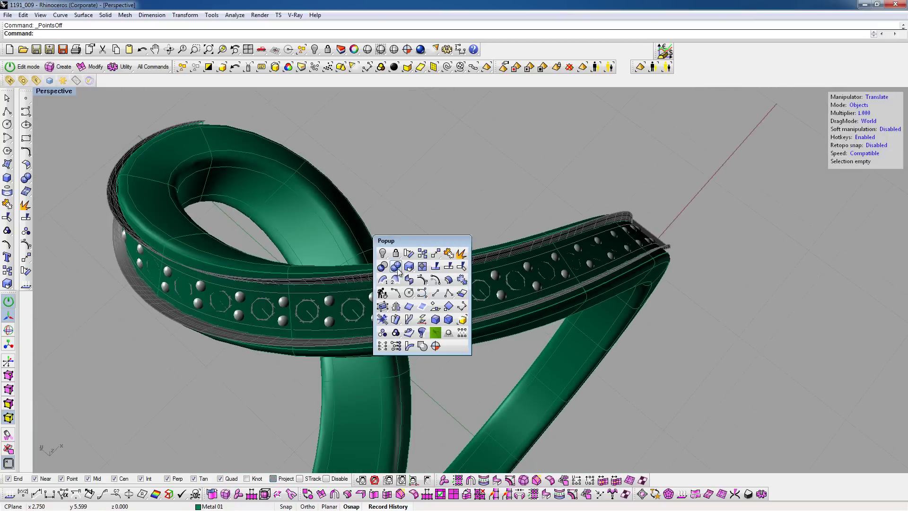
pyautogui.click(397, 260)
pyautogui.moveTo(345, 250)
pyautogui.mouseDown(button='right')
pyautogui.moveTo(357, 254)
pyautogui.moveTo(283, 223)
pyautogui.mouseUp(button='right')
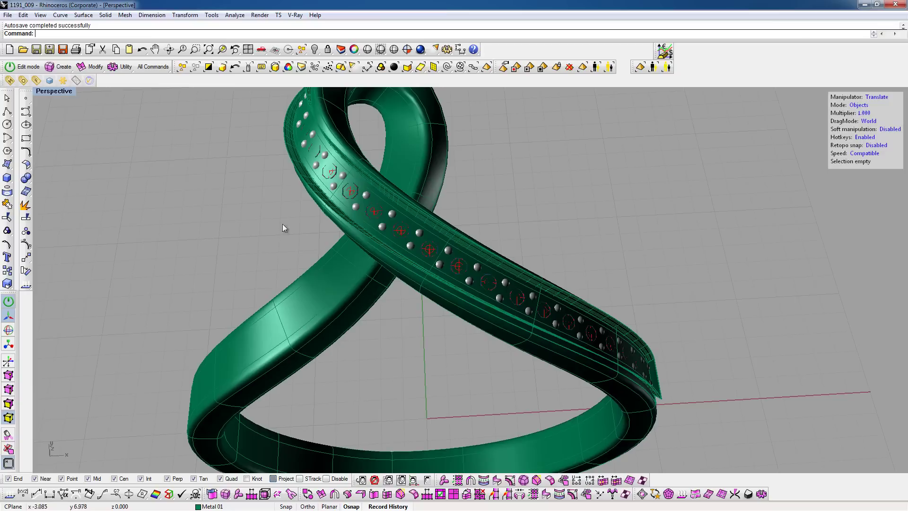
pyautogui.click(332, 294)
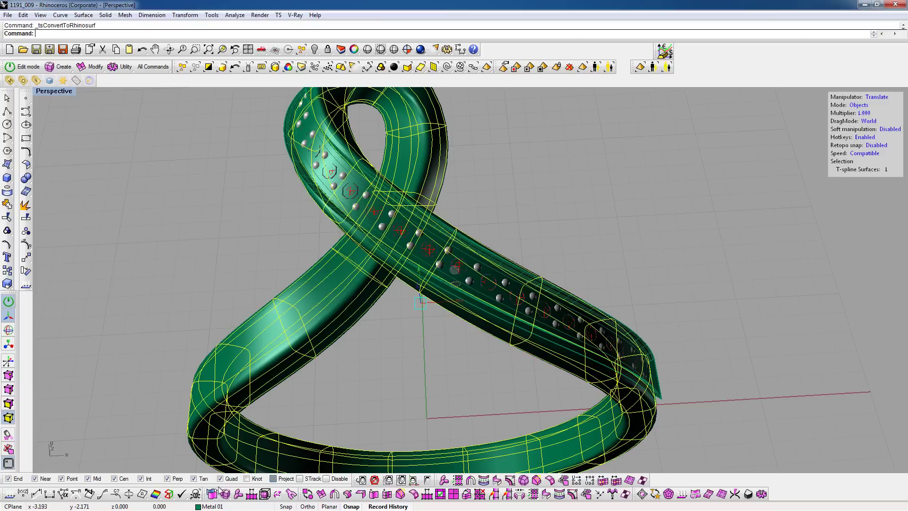
# - Boolean-subtract the gem cutters from the band, then hide the 39 outline curves
pyautogui.moveTo(378, 291)
pyautogui.mouseDown(button='right')
pyautogui.moveTo(372, 270)
pyautogui.moveTo(381, 344)
pyautogui.mouseUp(button='right')
pyautogui.middleClick(395, 286)
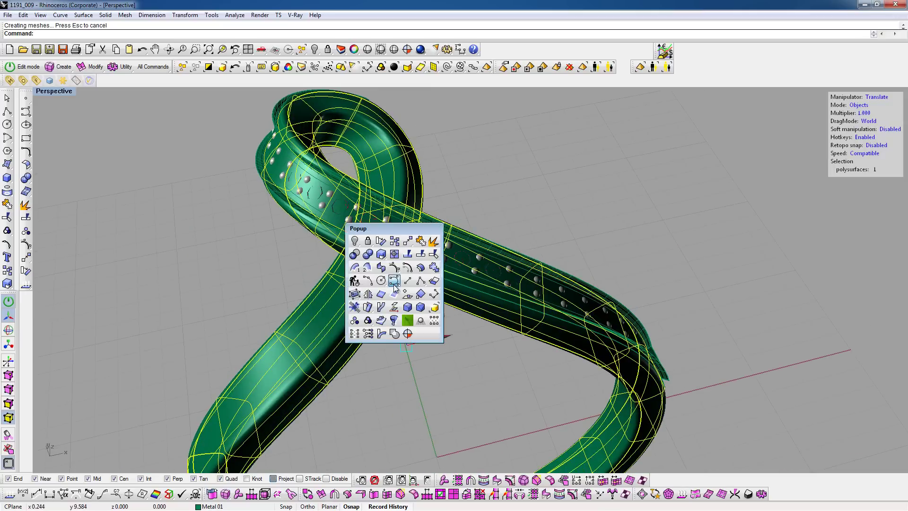
pyautogui.click(354, 254)
pyautogui.click(334, 226)
pyautogui.press('Return')
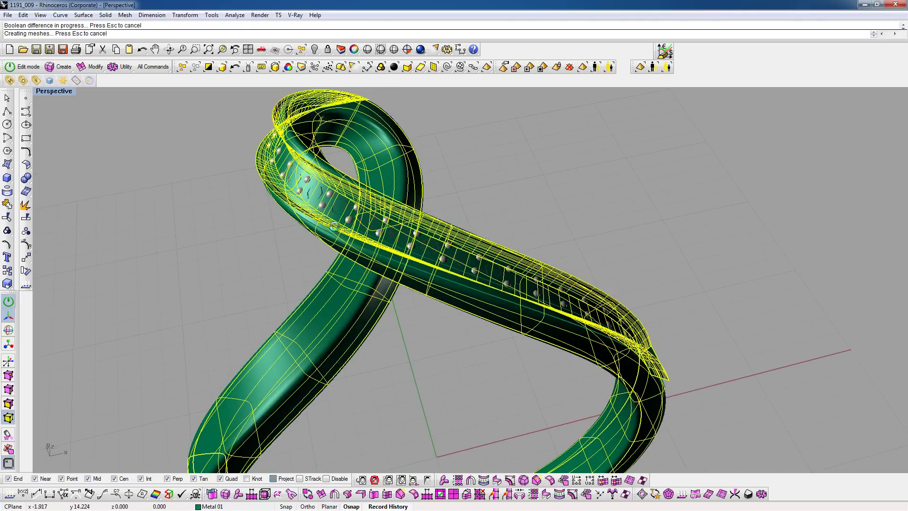
pyautogui.moveTo(333, 237); pyautogui.dragTo(357, 289, button='right')
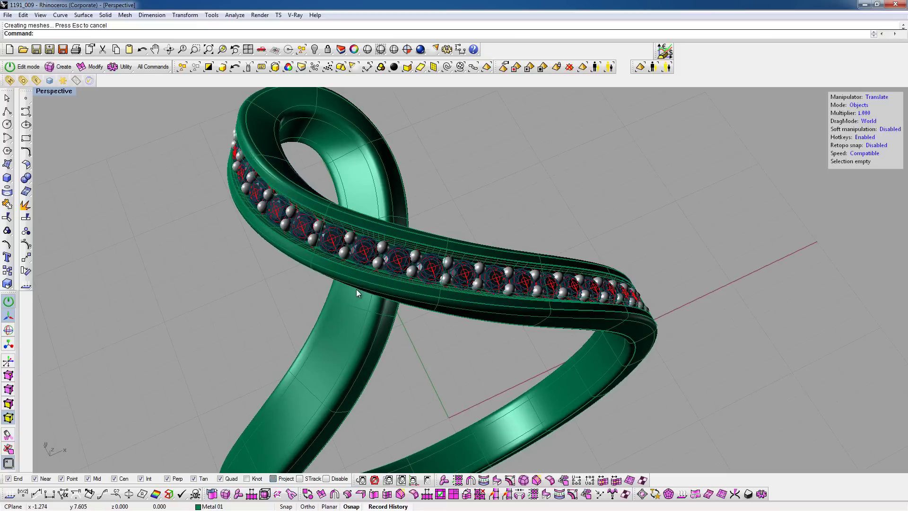
pyautogui.middleClick(468, 198)
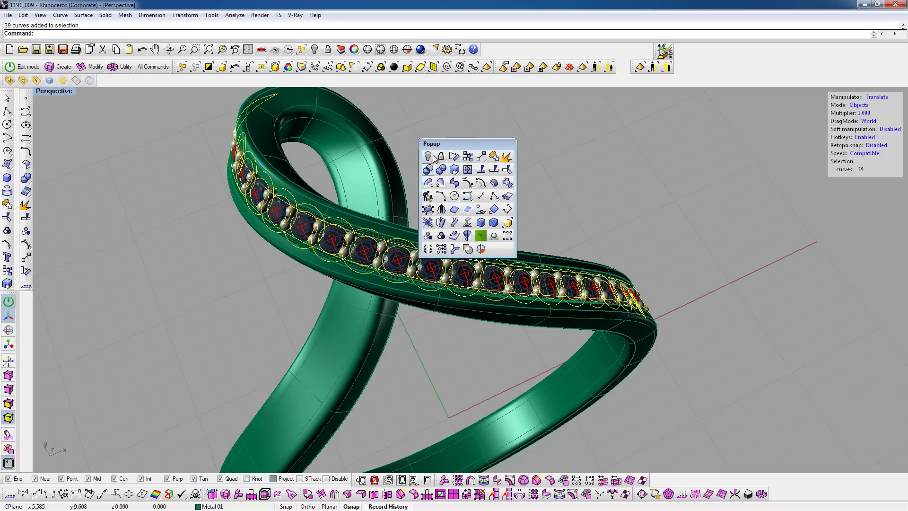
pyautogui.click(427, 155)
# - Start another boolean difference with the band as the first set, then check the layer list
pyautogui.middleClick(362, 250)
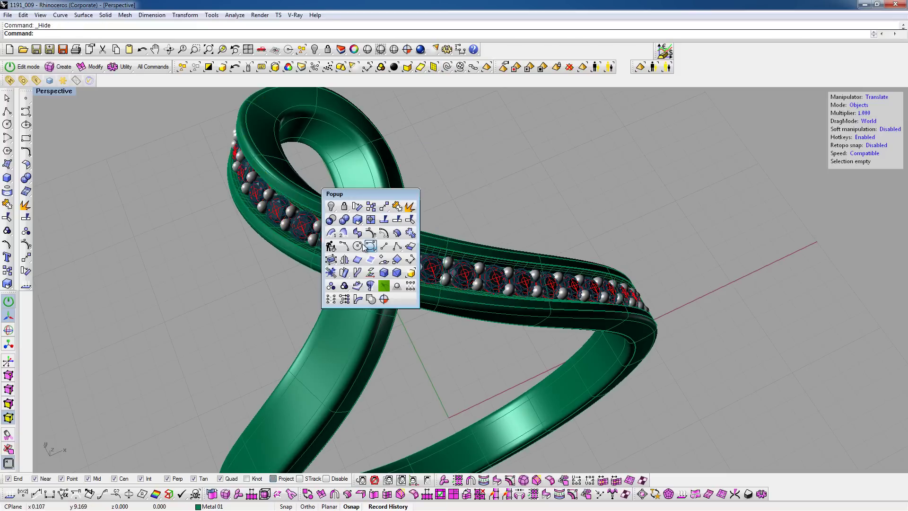
pyautogui.click(330, 219)
pyautogui.scroll(2, 418, 286)
pyautogui.click(418, 286)
pyautogui.press('Return')
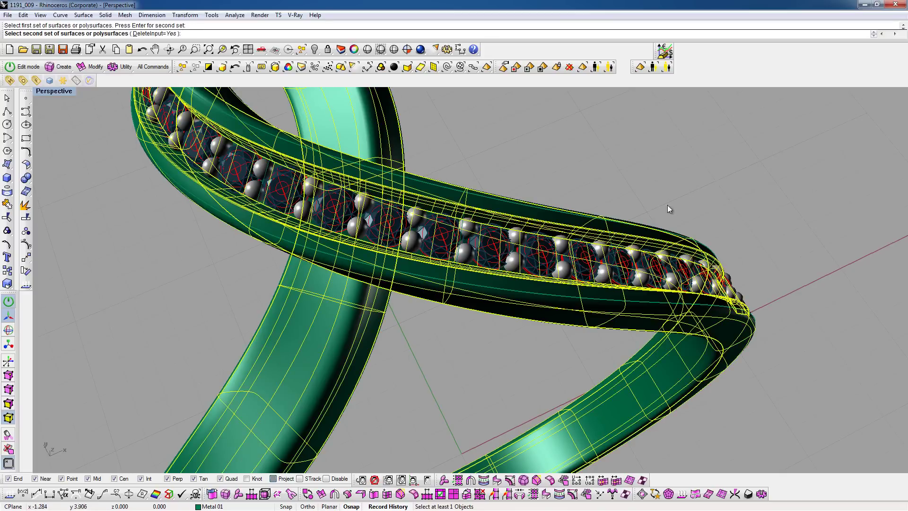
pyautogui.click(213, 507)
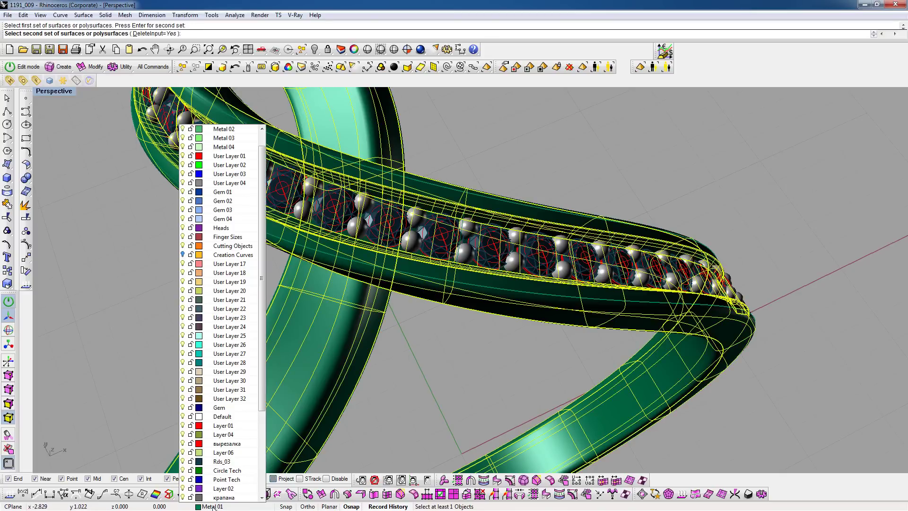
pyautogui.press('Escape')
# - Open the Layers panel and restart the boolean difference with the band as the first set
pyautogui.scroll(2, 248, 374)
pyautogui.press('Escape')
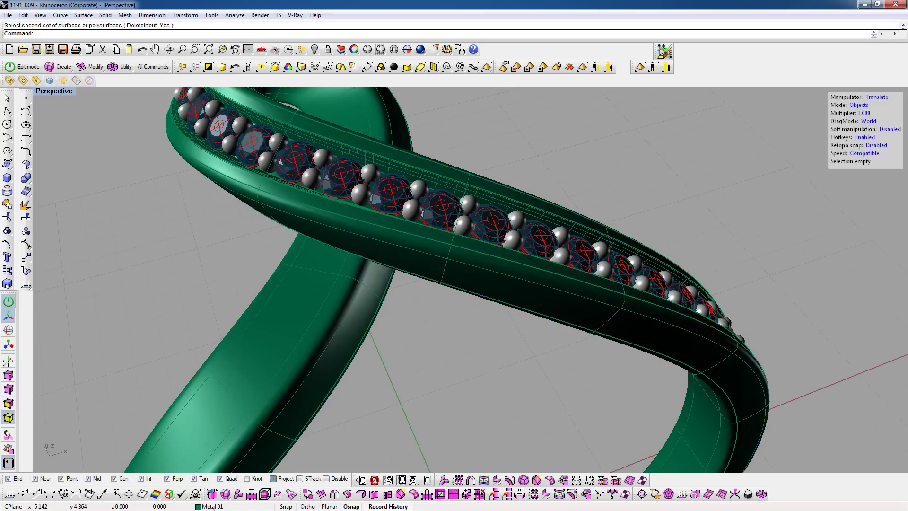
pyautogui.rightClick(213, 508)
pyautogui.middleClick(427, 254)
pyautogui.click(413, 245)
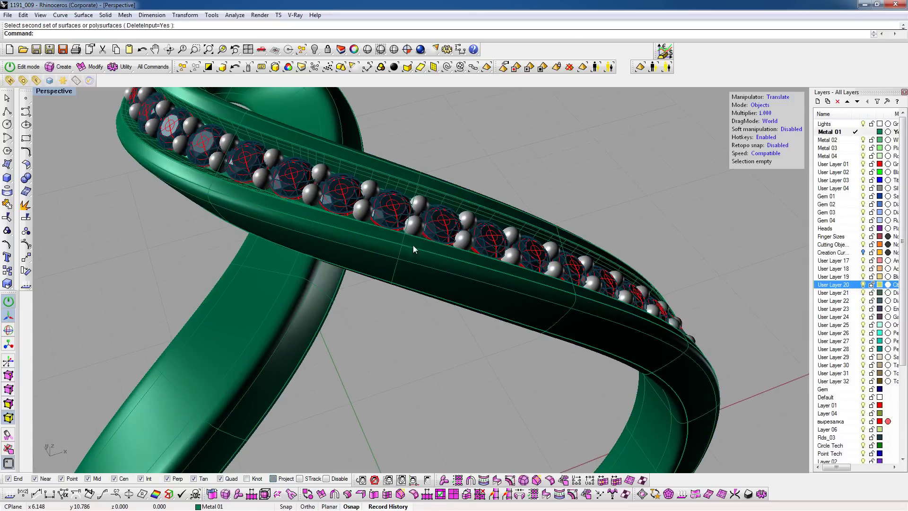
pyautogui.press('Return')
# - Pick all cutter solids on the вырезалка layer as the second set and run the subtraction
pyautogui.scroll(2, 382, 227)
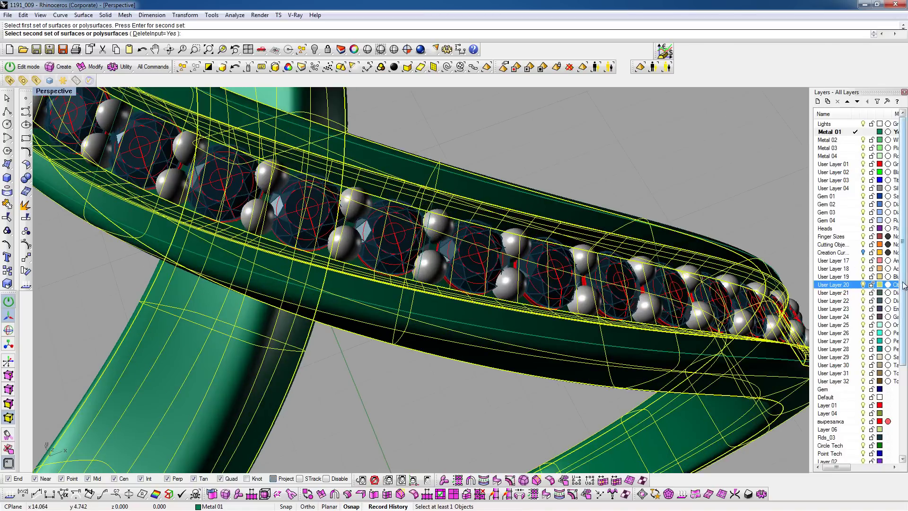
pyautogui.moveTo(906, 303); pyautogui.dragTo(903, 386)
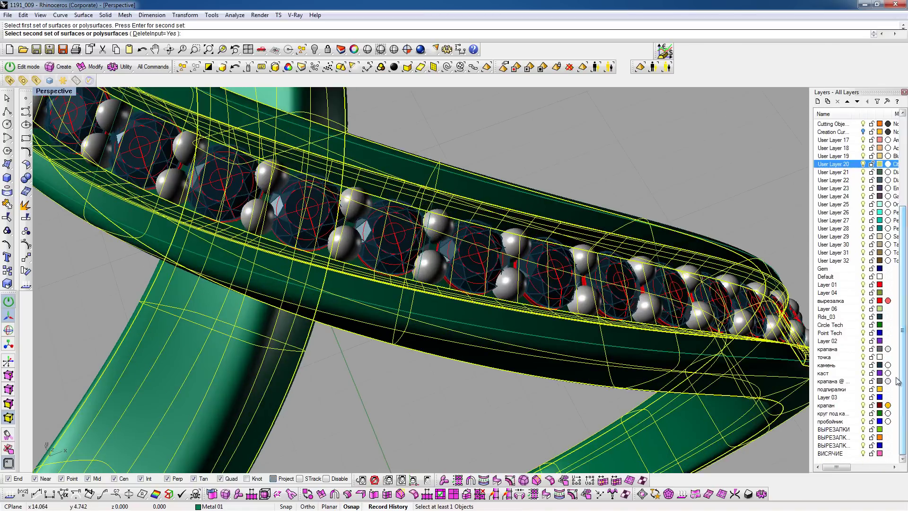
pyautogui.rightClick(858, 304)
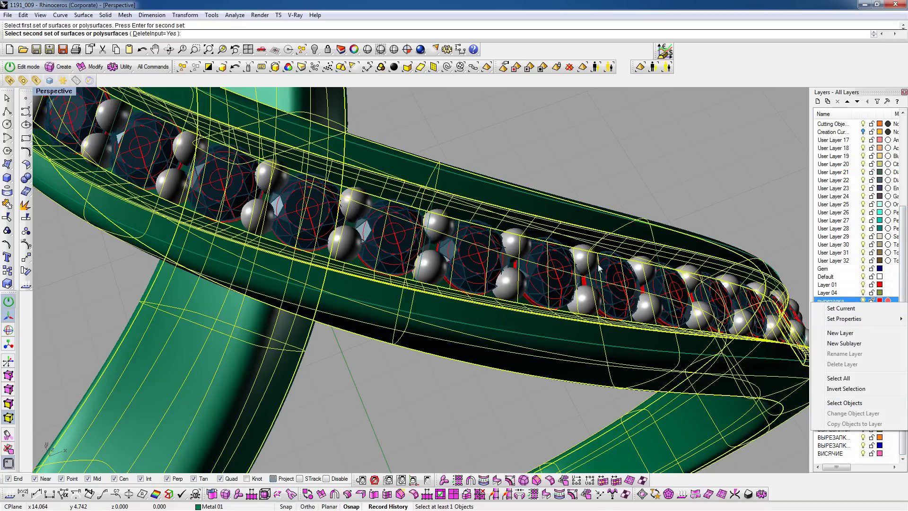
pyautogui.click(844, 403)
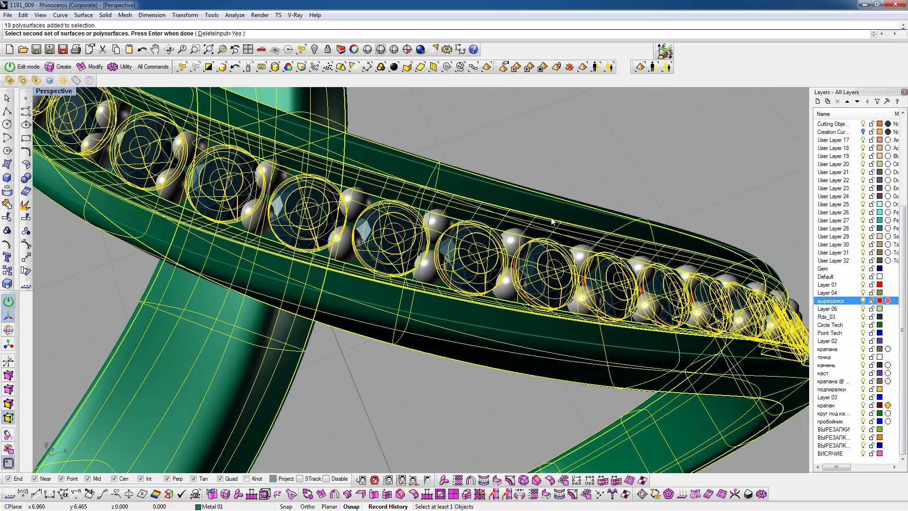
pyautogui.press('Return')
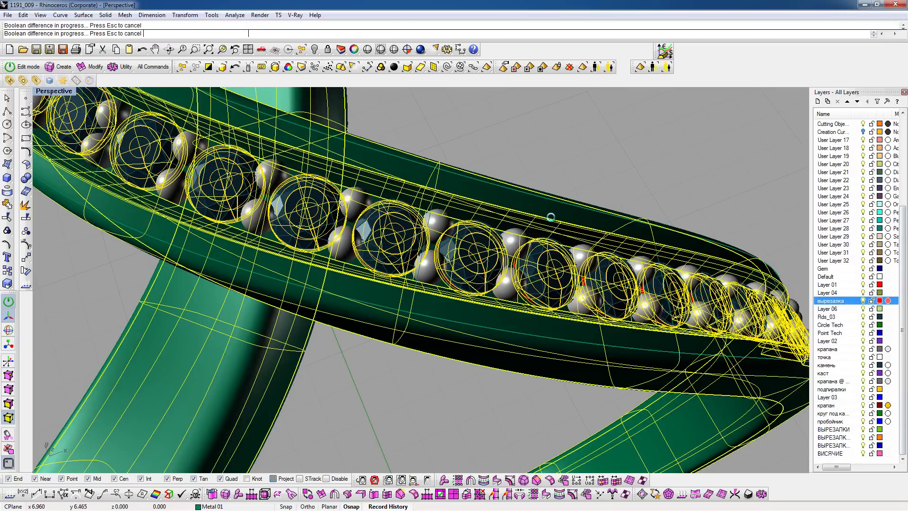
# - Turn off the Rds_03 gem layer in the Layers panel
pyautogui.click(904, 93)
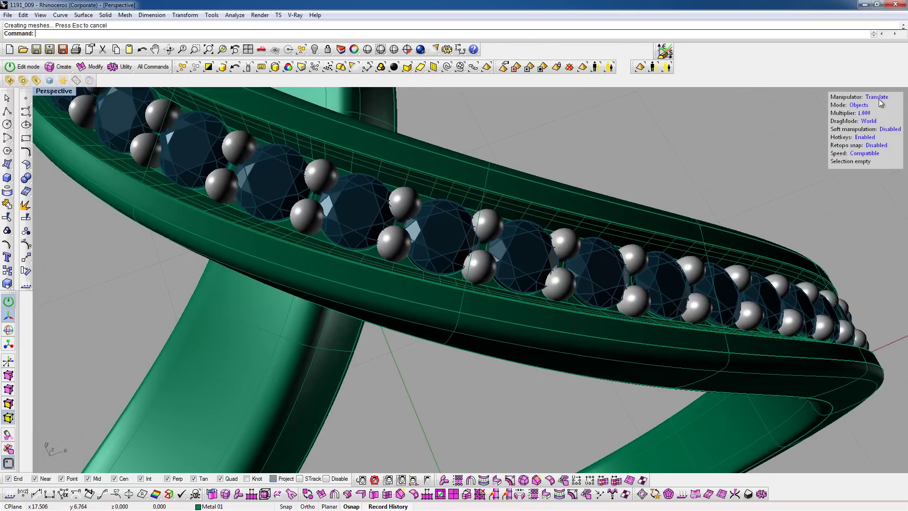
pyautogui.moveTo(449, 262); pyautogui.dragTo(406, 246, button='right')
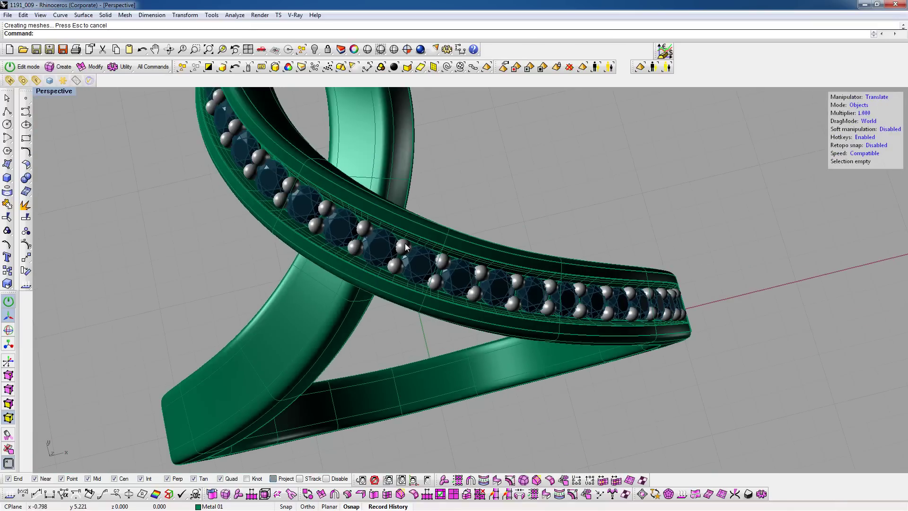
pyautogui.click(222, 506)
pyautogui.scroll(-3, 903, 330)
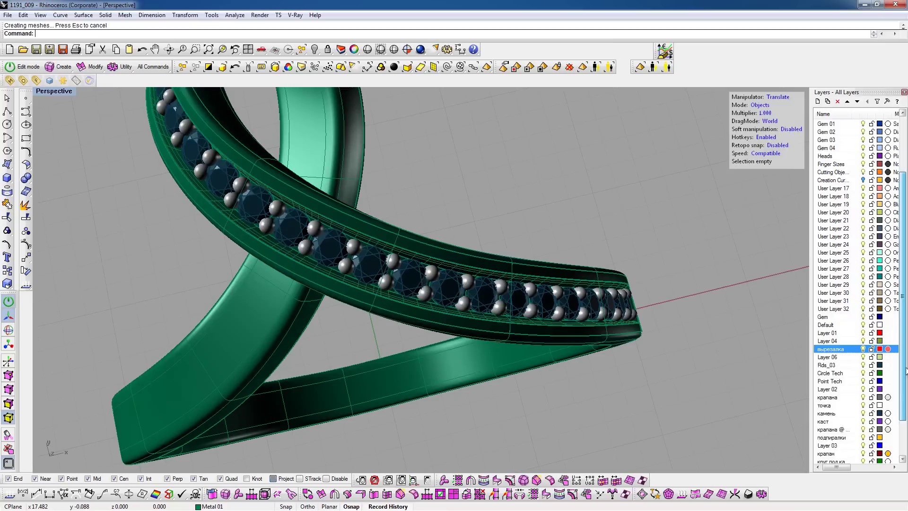
pyautogui.scroll(-2, 896, 368)
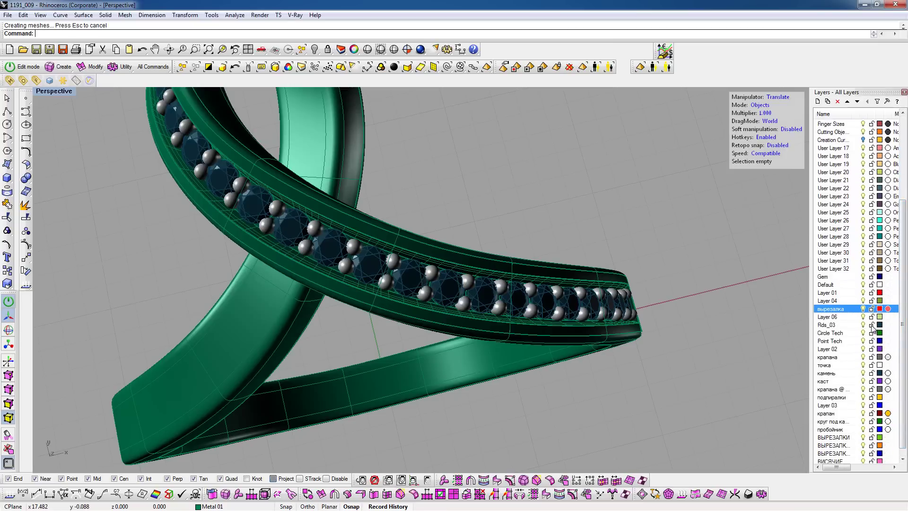
pyautogui.click(864, 325)
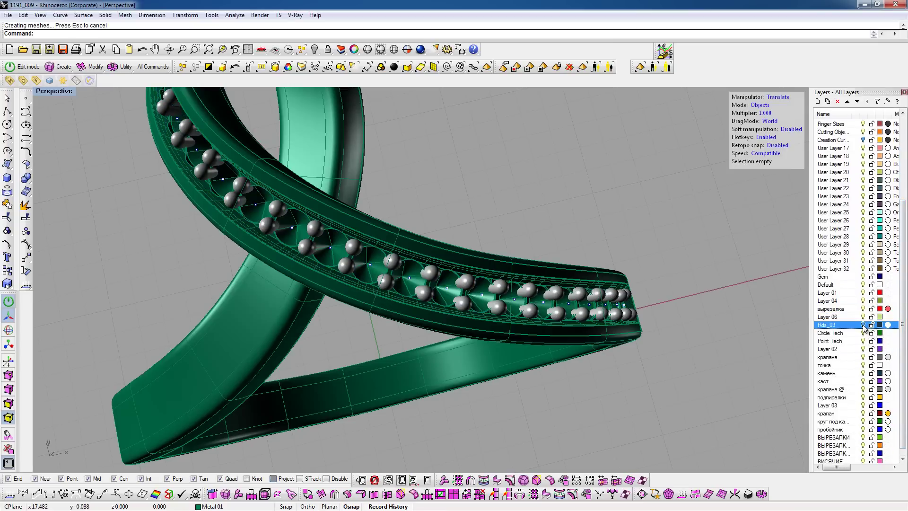
pyautogui.click(904, 92)
# - Delete the 64 leftover gem points
pyautogui.moveTo(614, 246); pyautogui.dragTo(320, 62, button='right')
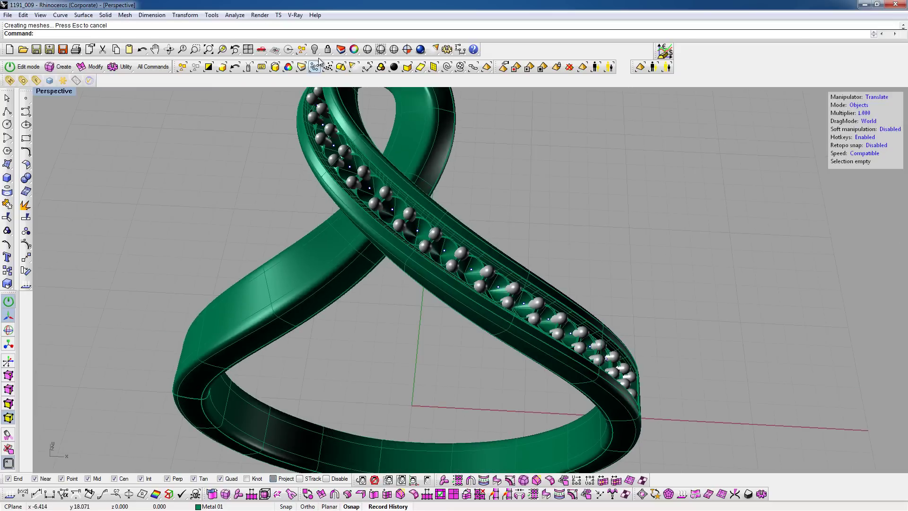
pyautogui.click(315, 67)
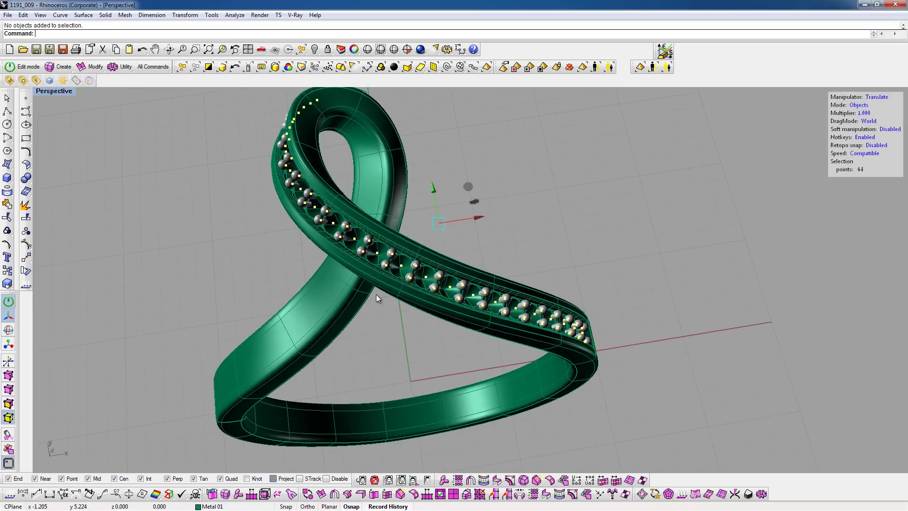
pyautogui.press('Delete')
pyautogui.moveTo(375, 292); pyautogui.dragTo(373, 322, button='right')
pyautogui.scroll(4, 373, 319)
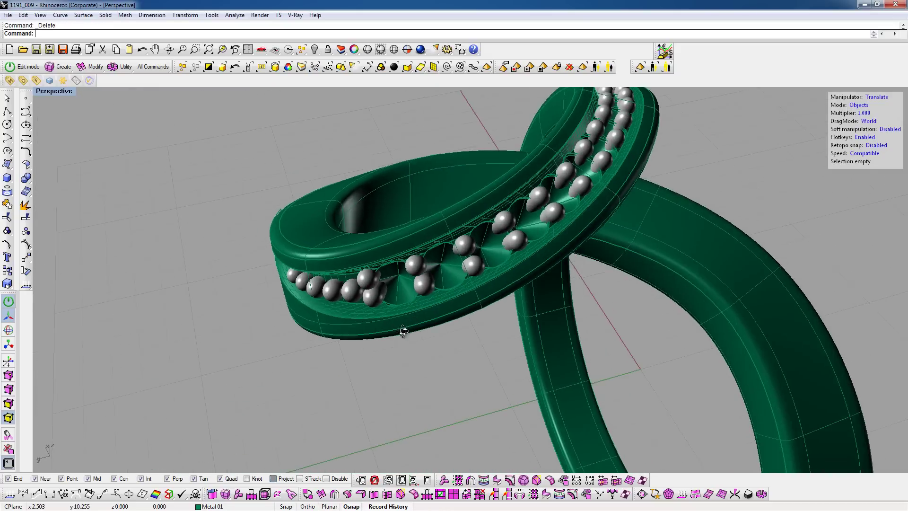
pyautogui.scroll(2, 430, 253)
# - Orbit around the ring from below, front and top to review the carved seats and prongs
pyautogui.moveTo(527, 222)
pyautogui.mouseDown(button='right')
pyautogui.moveTo(486, 241)
pyautogui.moveTo(522, 310)
pyautogui.mouseUp(button='right')
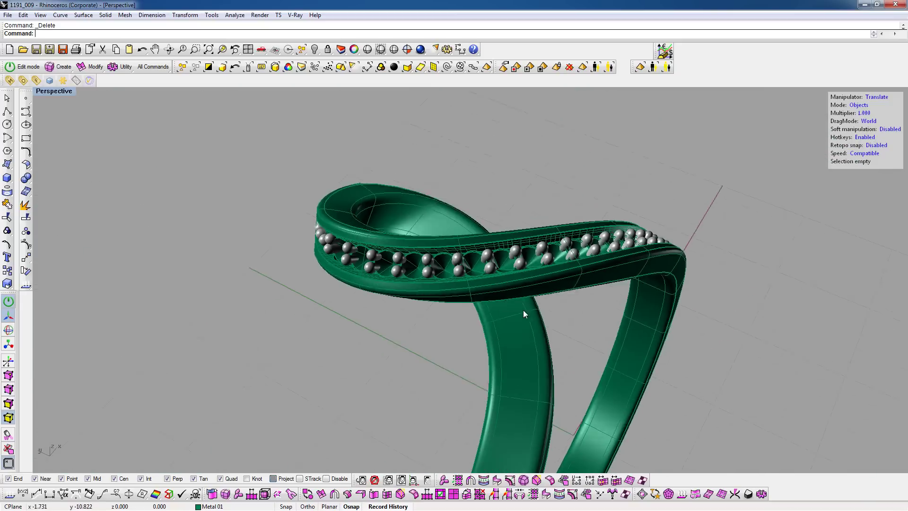
pyautogui.scroll(3, 450, 274)
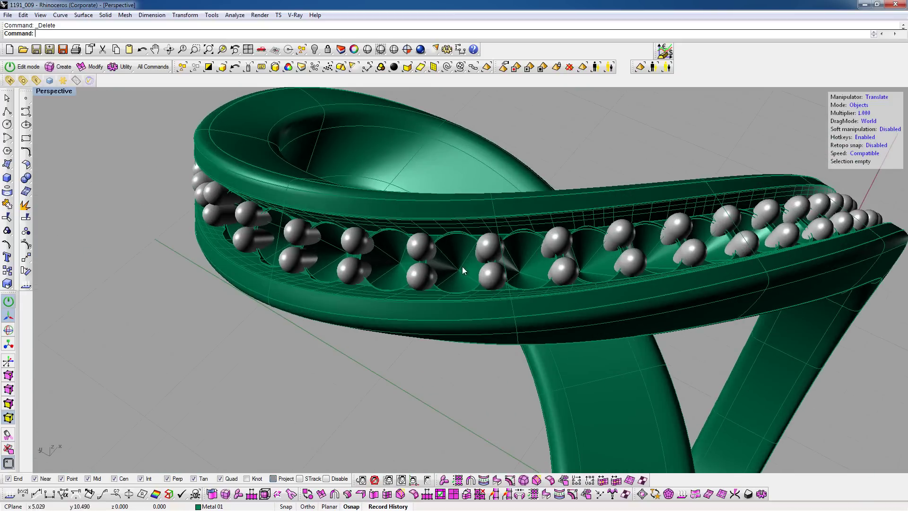
pyautogui.scroll(-4, 461, 266)
pyautogui.moveTo(462, 265)
pyautogui.mouseDown(button='right')
pyautogui.moveTo(361, 197)
pyautogui.moveTo(462, 263)
pyautogui.moveTo(429, 303)
pyautogui.mouseUp(button='right')
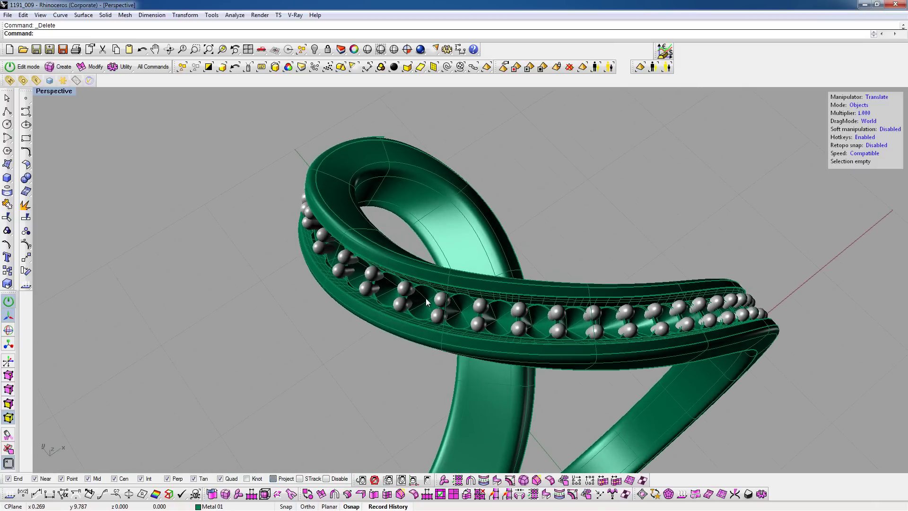
pyautogui.scroll(-3, 542, 302)
pyautogui.moveTo(542, 302)
pyautogui.mouseDown(button='right')
pyautogui.moveTo(462, 314)
pyautogui.moveTo(424, 345)
pyautogui.moveTo(319, 249)
pyautogui.mouseUp(button='right')
pyautogui.scroll(-2, 461, 315)
pyautogui.moveTo(551, 244)
pyautogui.mouseDown(button='right')
pyautogui.moveTo(642, 233)
pyautogui.moveTo(432, 340)
pyautogui.moveTo(391, 309)
pyautogui.moveTo(386, 290)
pyautogui.moveTo(360, 284)
pyautogui.mouseUp(button='right')
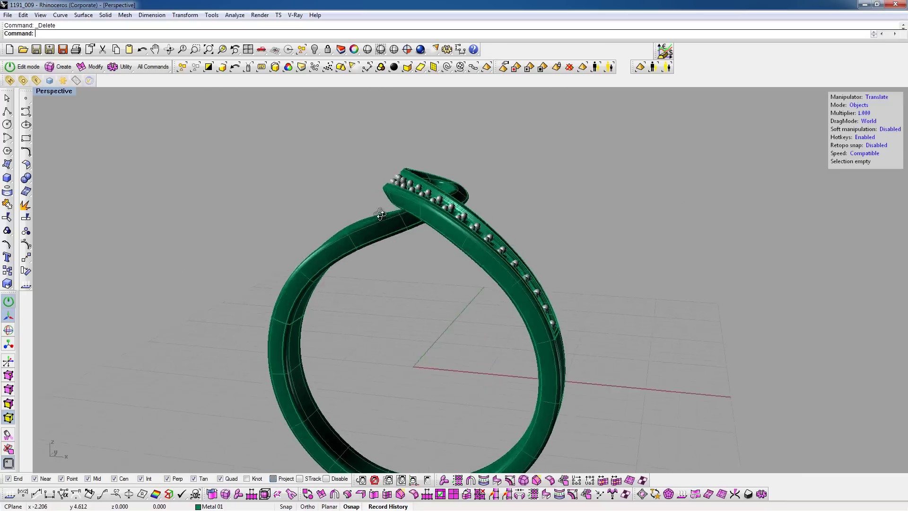